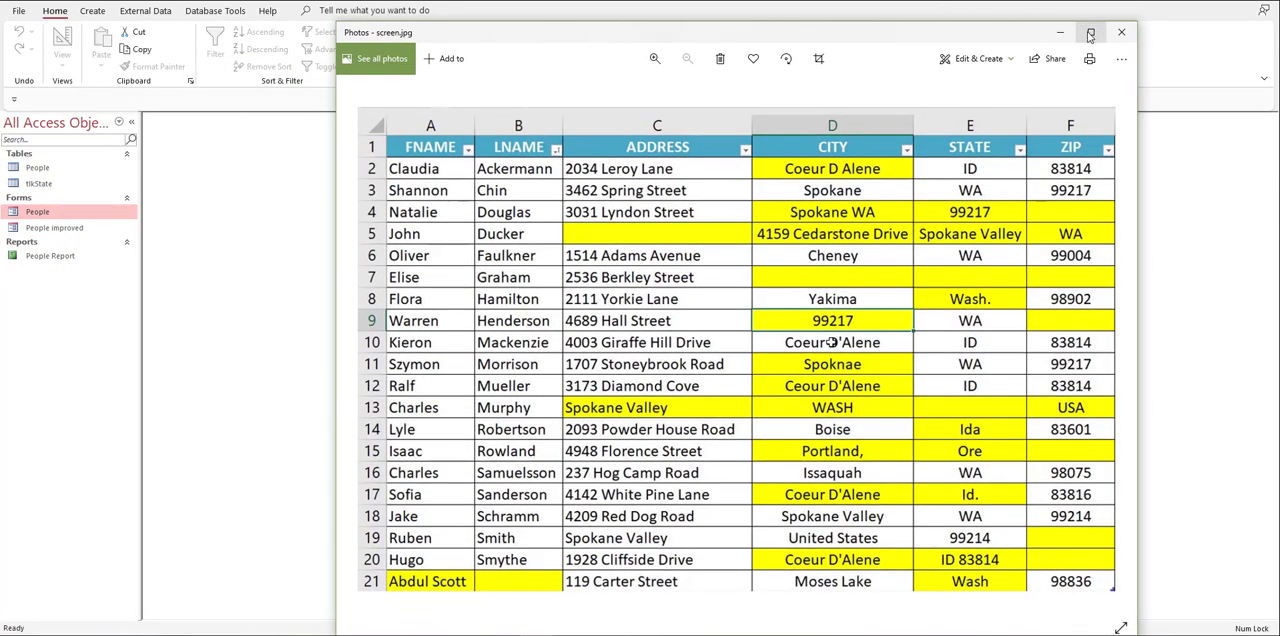
# Step: Maximize the picture of the address table, and switch to the blank Excel workbook in a maximized window
pyautogui.click(1090, 34)
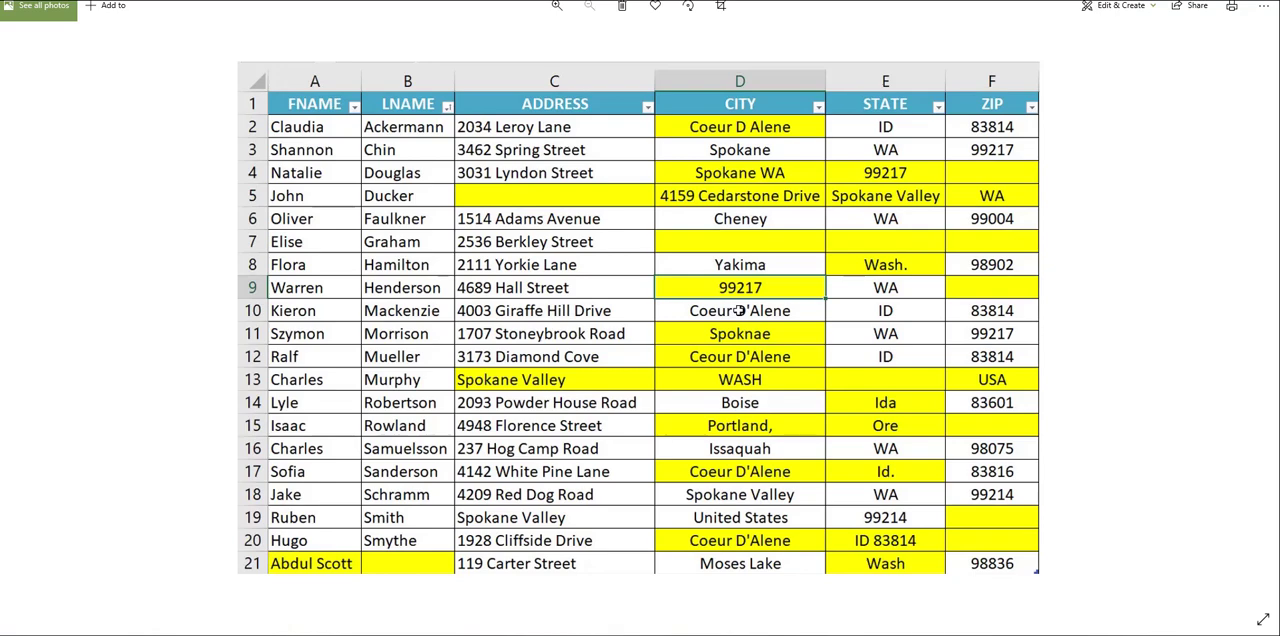
pyautogui.moveTo(0, 0); pyautogui.dragTo(878, 48)
pyautogui.moveTo(1189, 34); pyautogui.dragTo(910, 57)
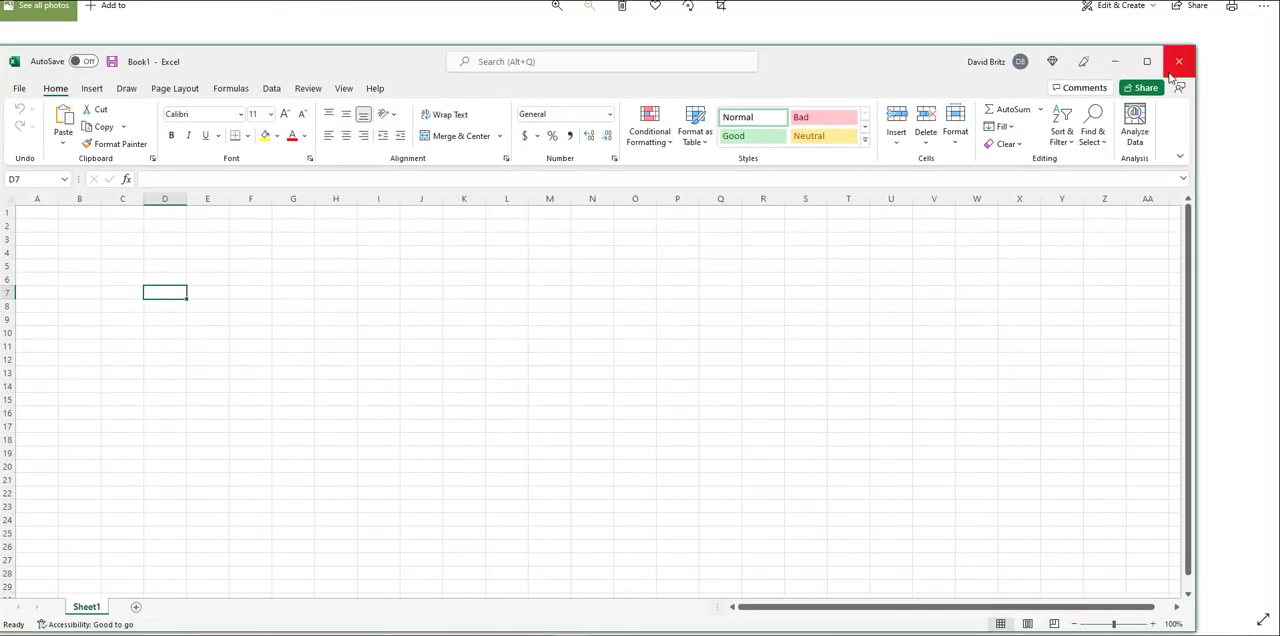
pyautogui.click(1147, 62)
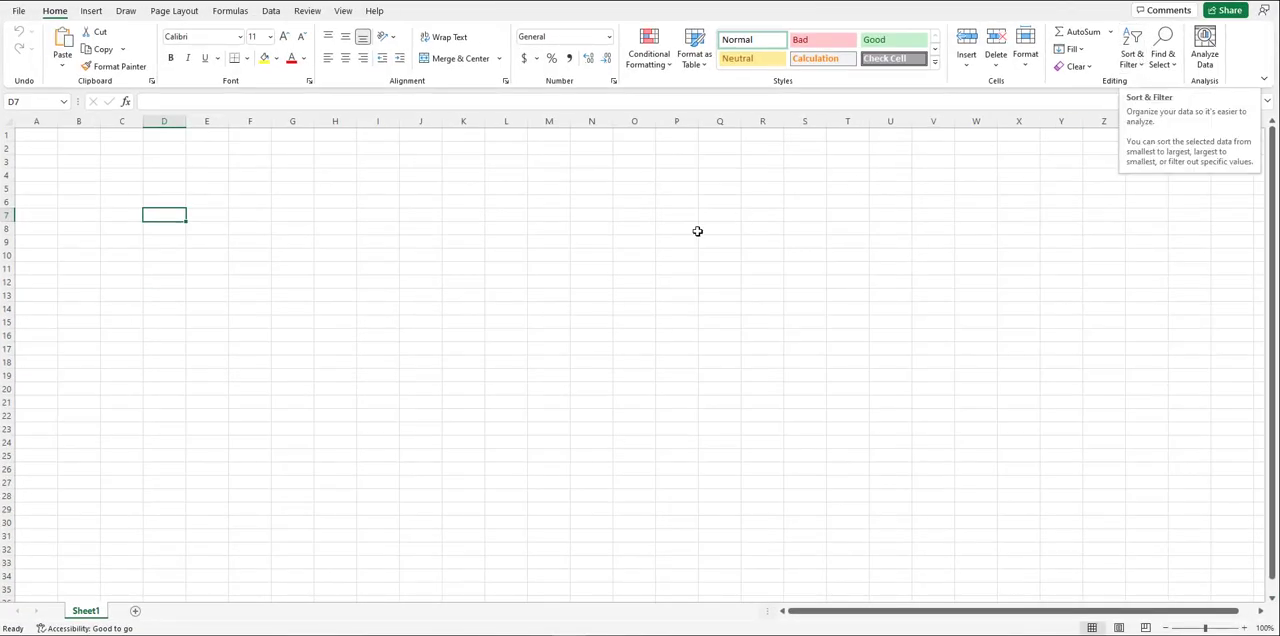
# Step: Format all of column A in the blank sheet with the Number format
pyautogui.click(43, 135)
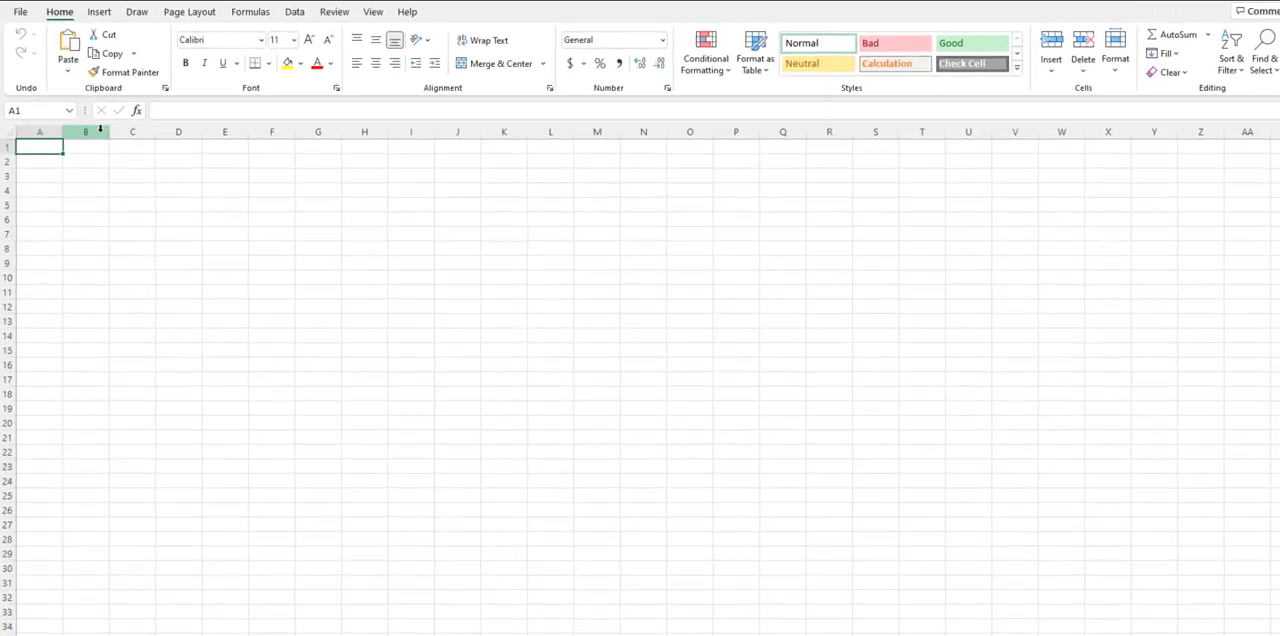
pyautogui.click(44, 176)
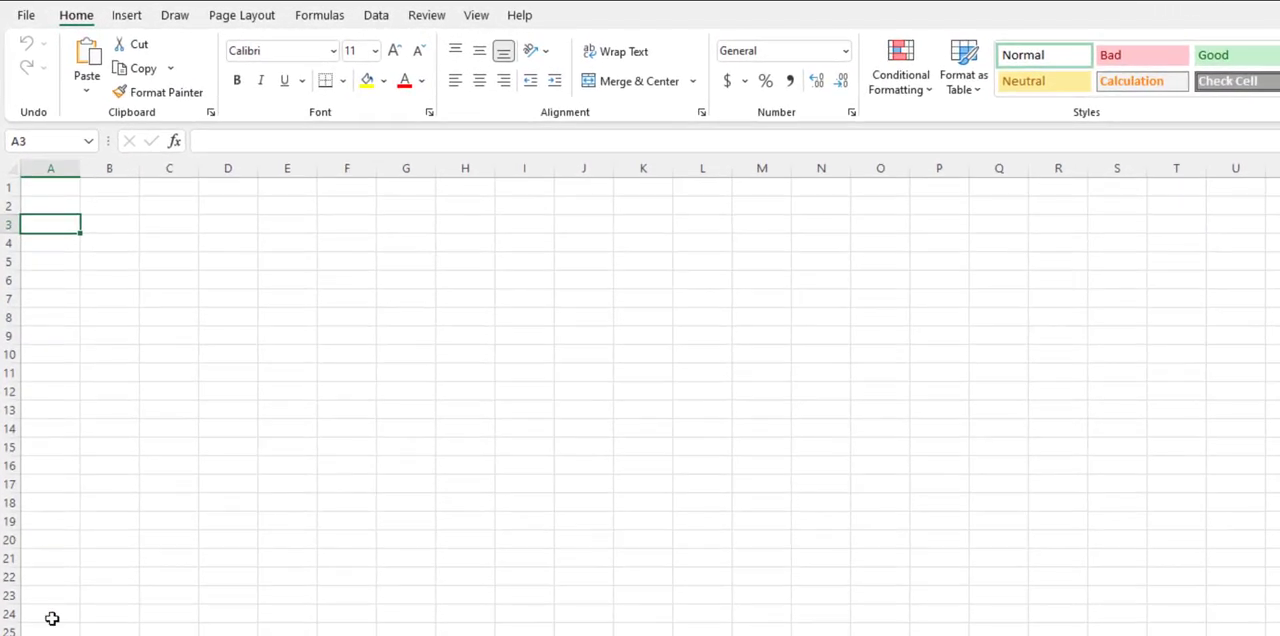
pyautogui.click(61, 167)
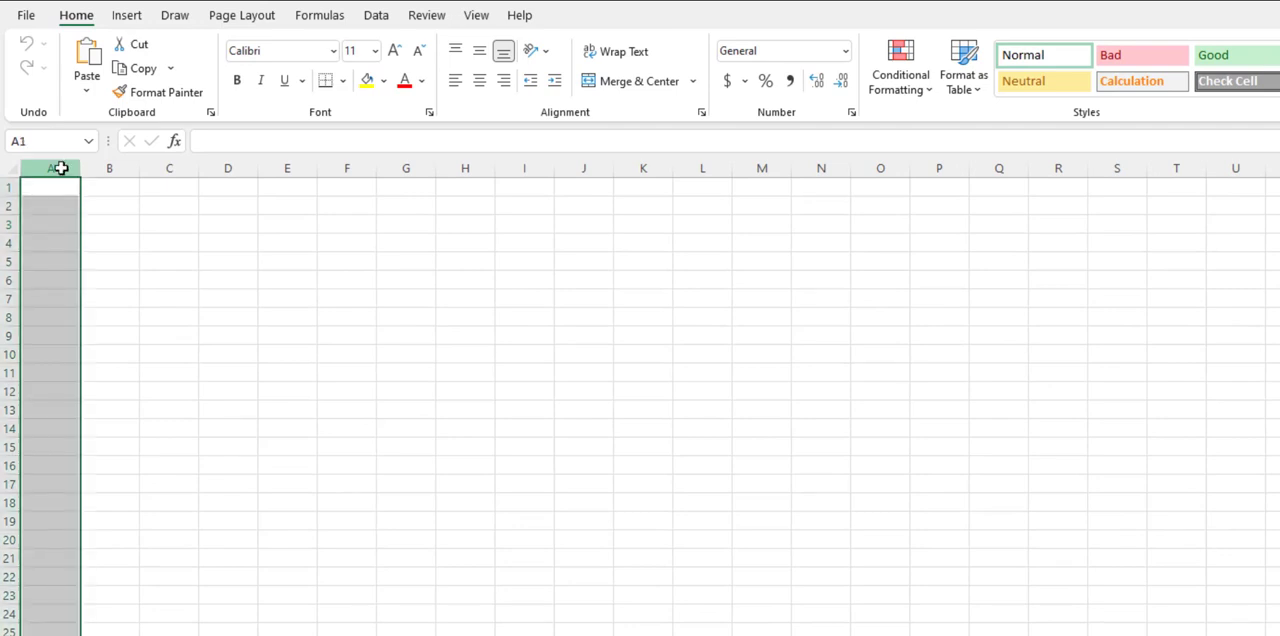
pyautogui.click(845, 51)
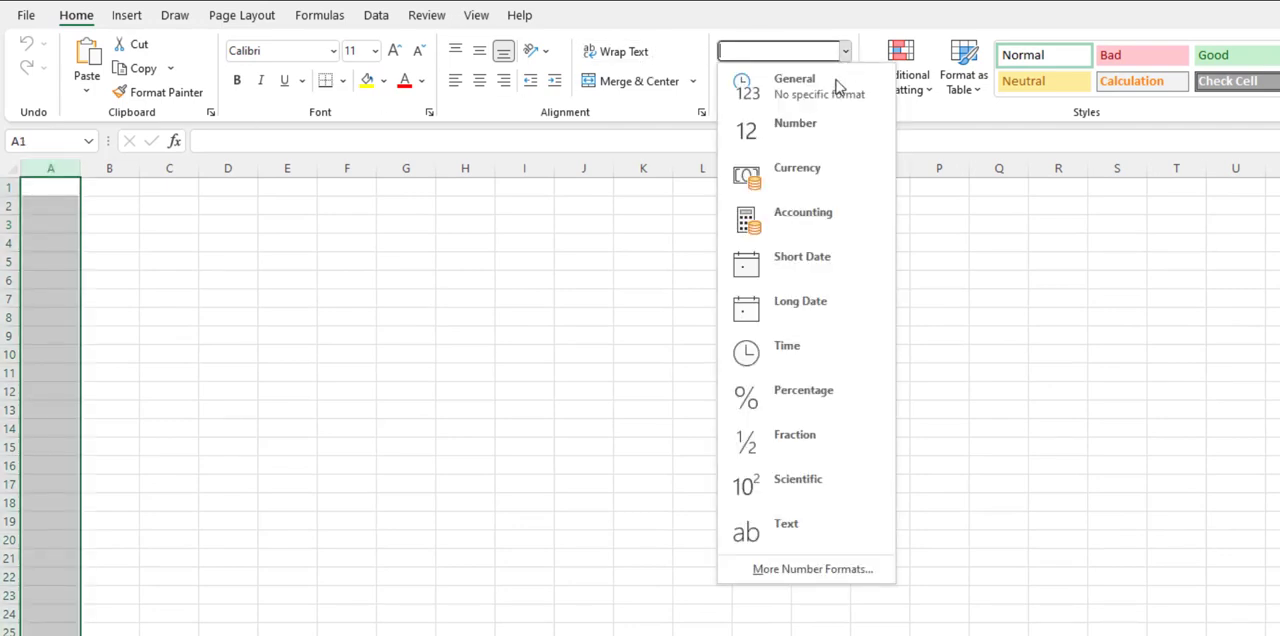
pyautogui.click(815, 145)
pyautogui.click(386, 246)
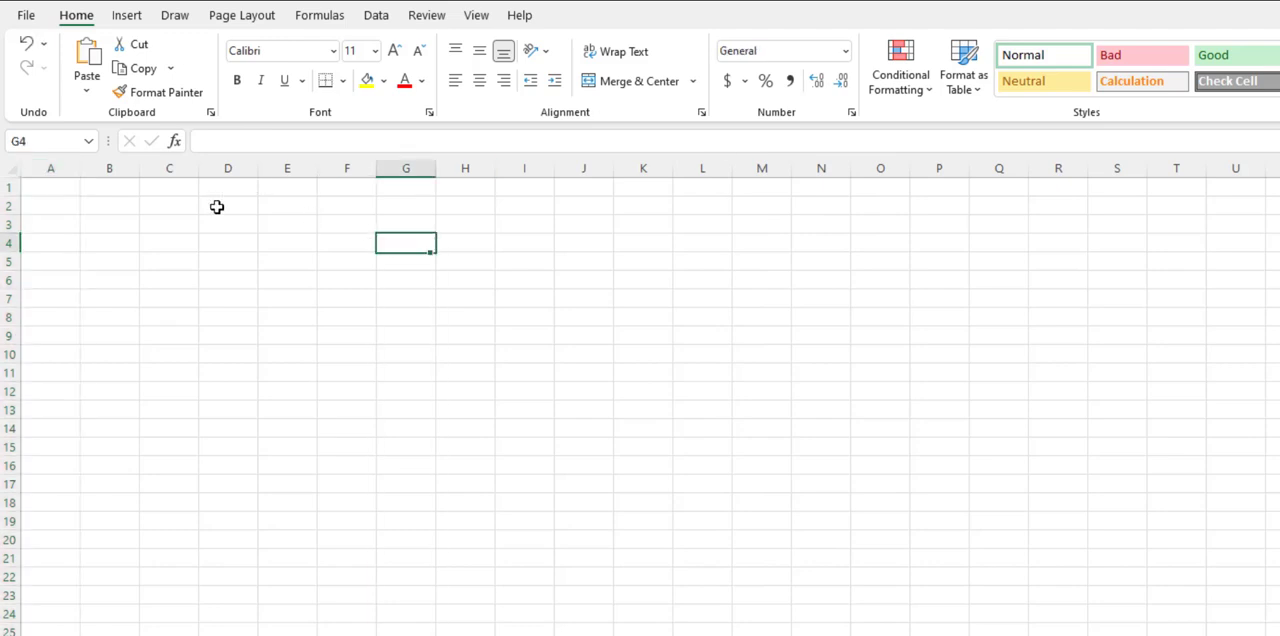
# Step: Enter 15, 16, 17 and the text abc in cells A1 to A4
pyautogui.click(52, 189)
pyautogui.write('15')
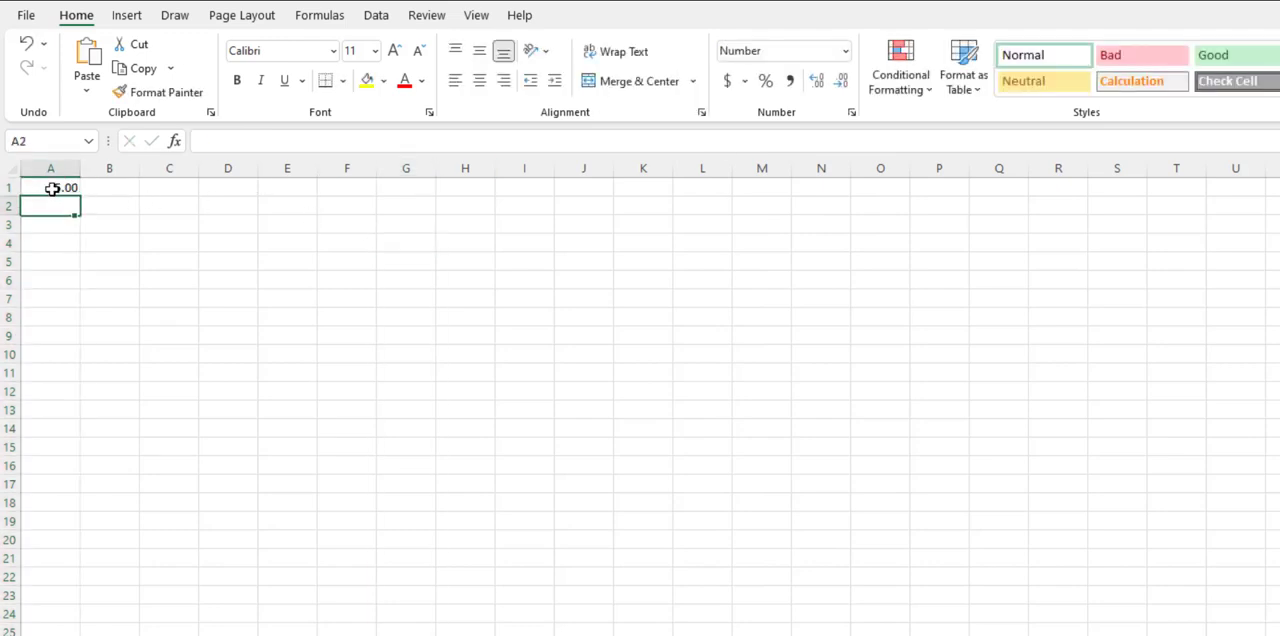
pyautogui.press('Return')
pyautogui.write('16')
pyautogui.press('Return')
pyautogui.write('17')
pyautogui.press('Return')
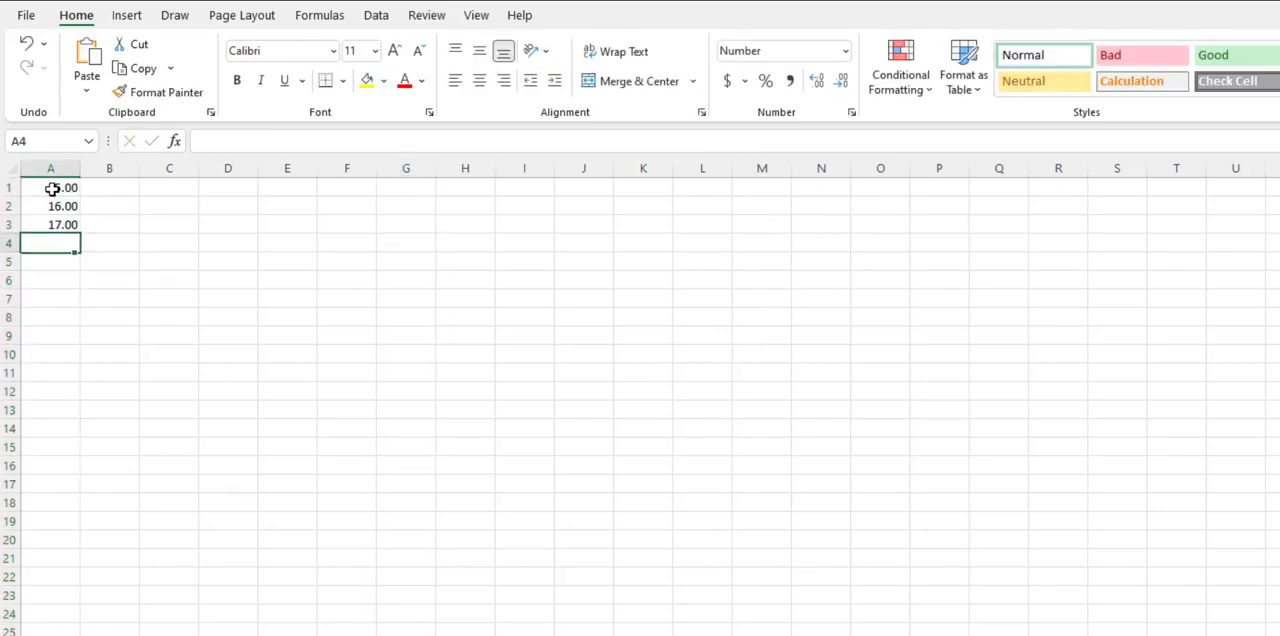
pyautogui.write('abc')
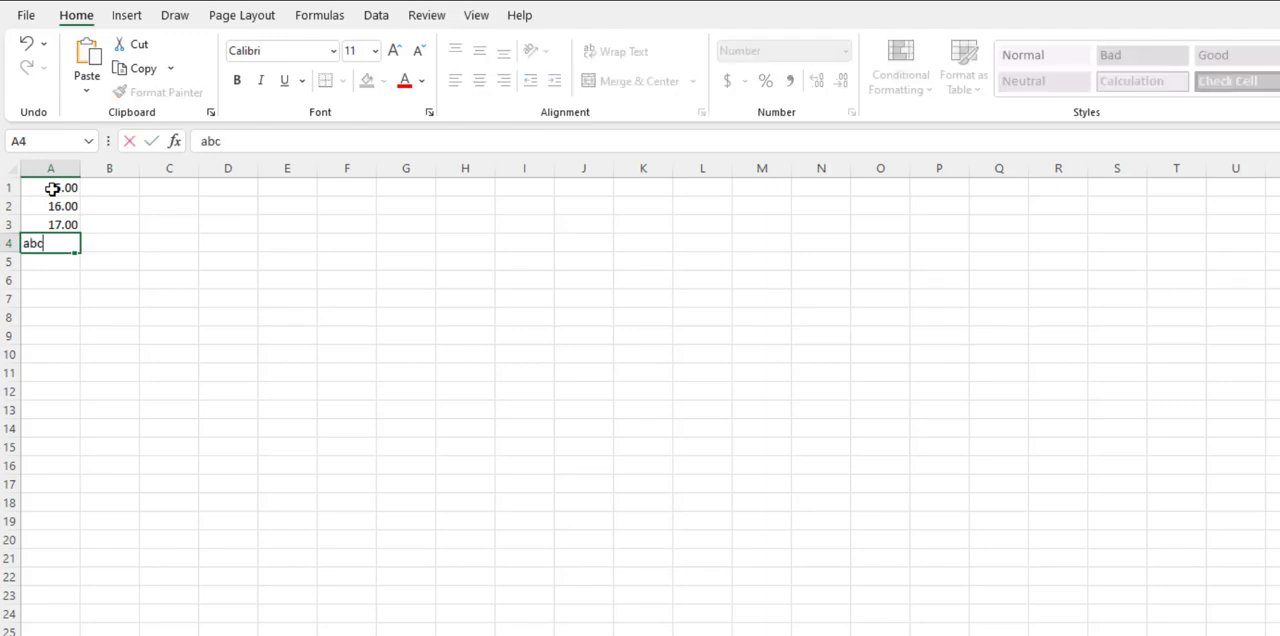
pyautogui.press('Return')
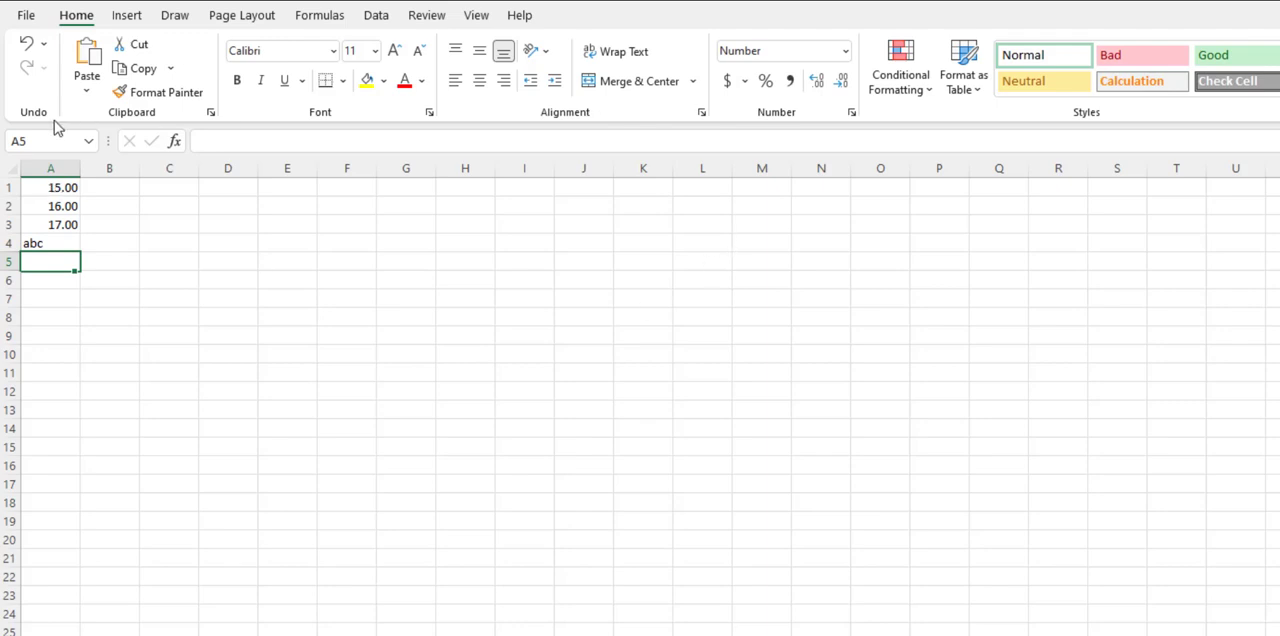
# Step: Enter 20508, 55789, 556987, 0 and the text abcd in cells B1 to B5
pyautogui.click(109, 189)
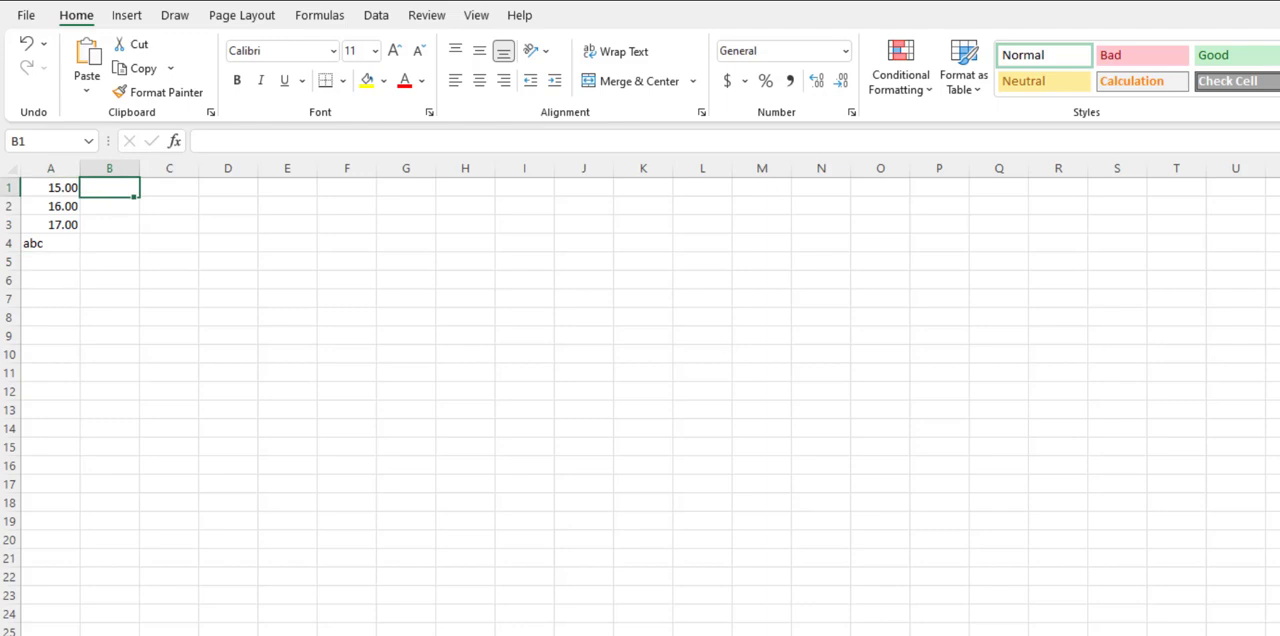
pyautogui.write('20508')
pyautogui.press('Return')
pyautogui.write('55')
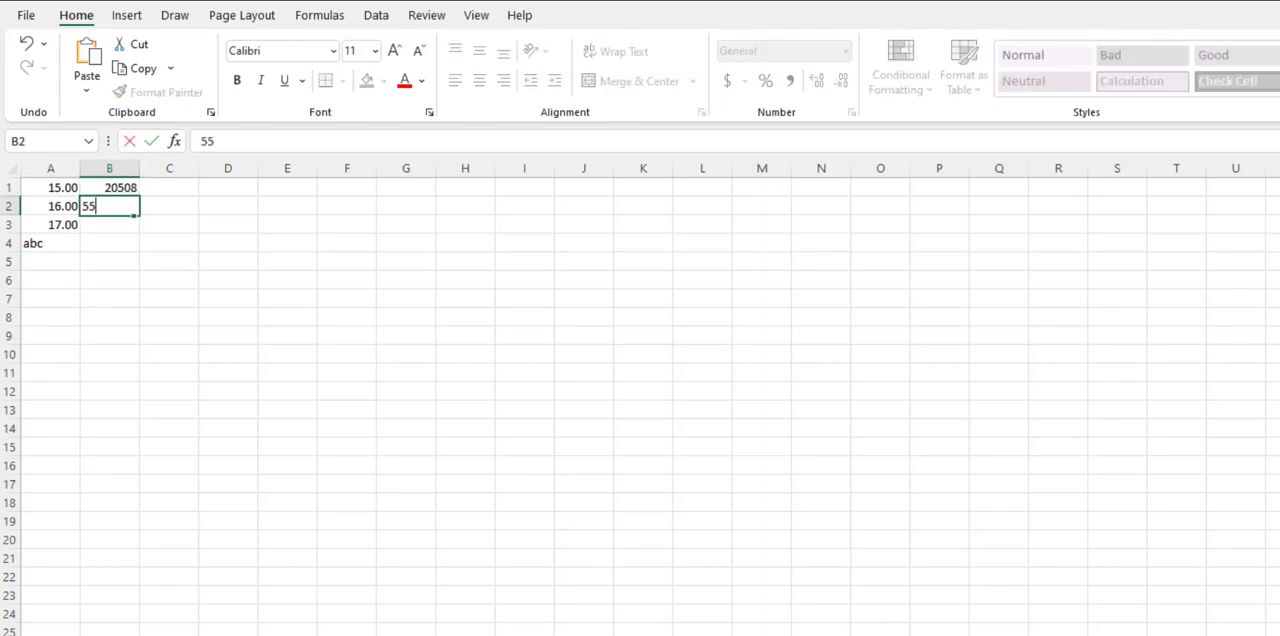
pyautogui.write('789')
pyautogui.press('Return')
pyautogui.write('556987')
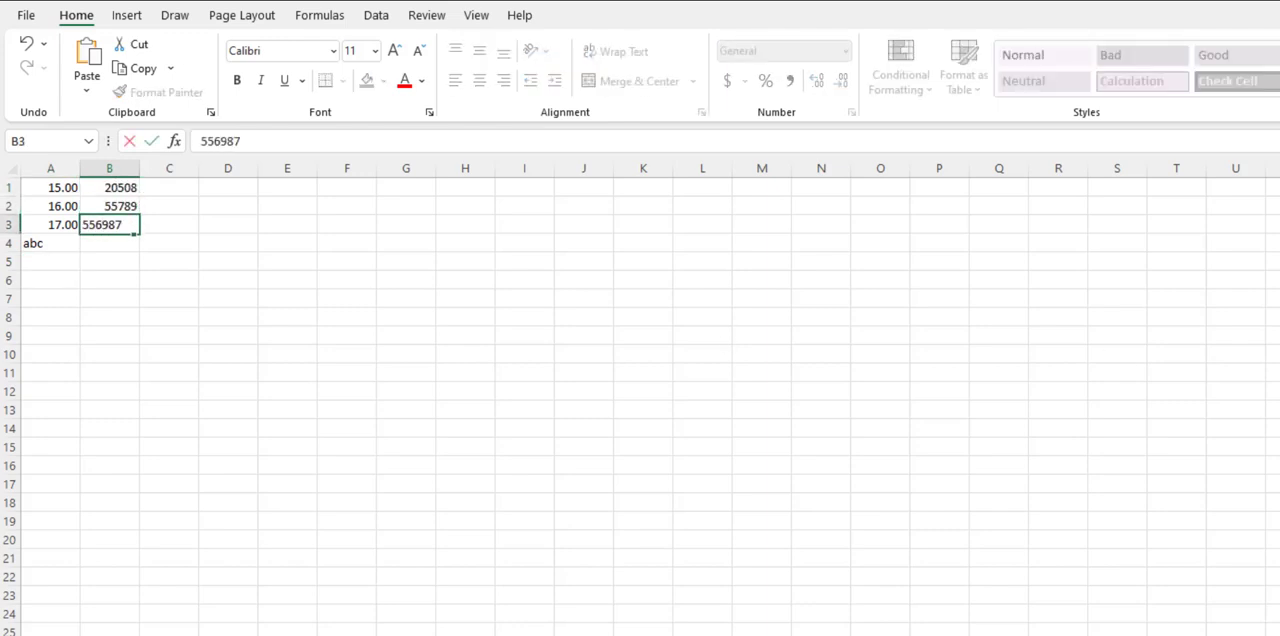
pyautogui.press('Return')
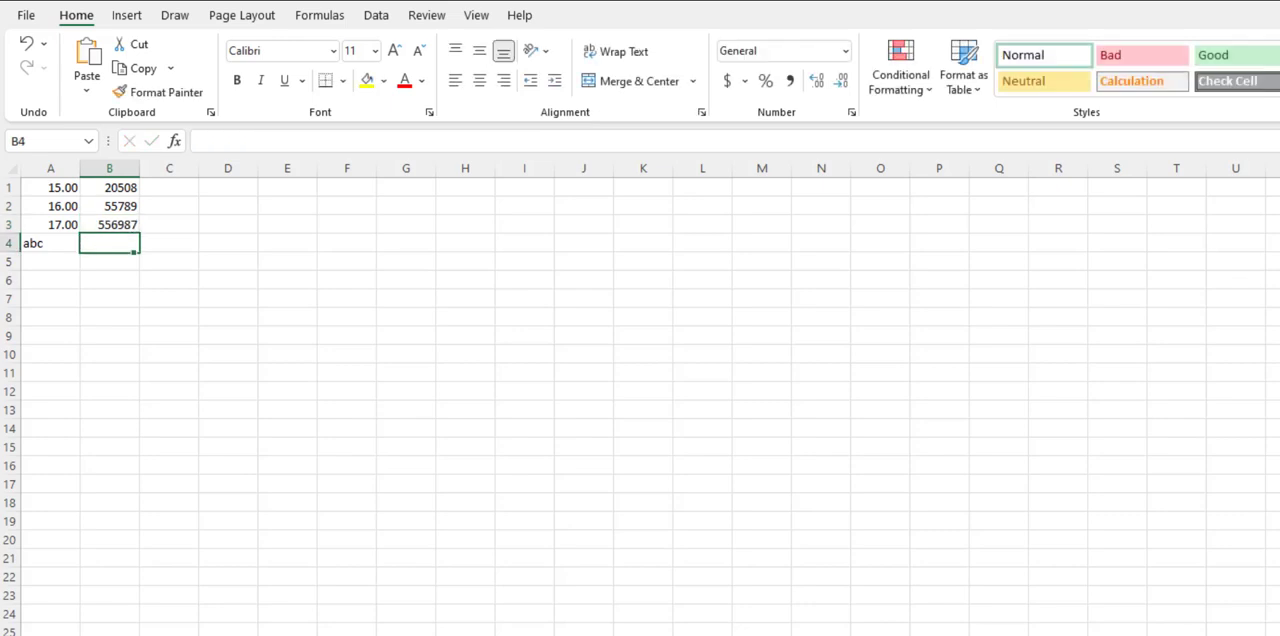
pyautogui.write('0')
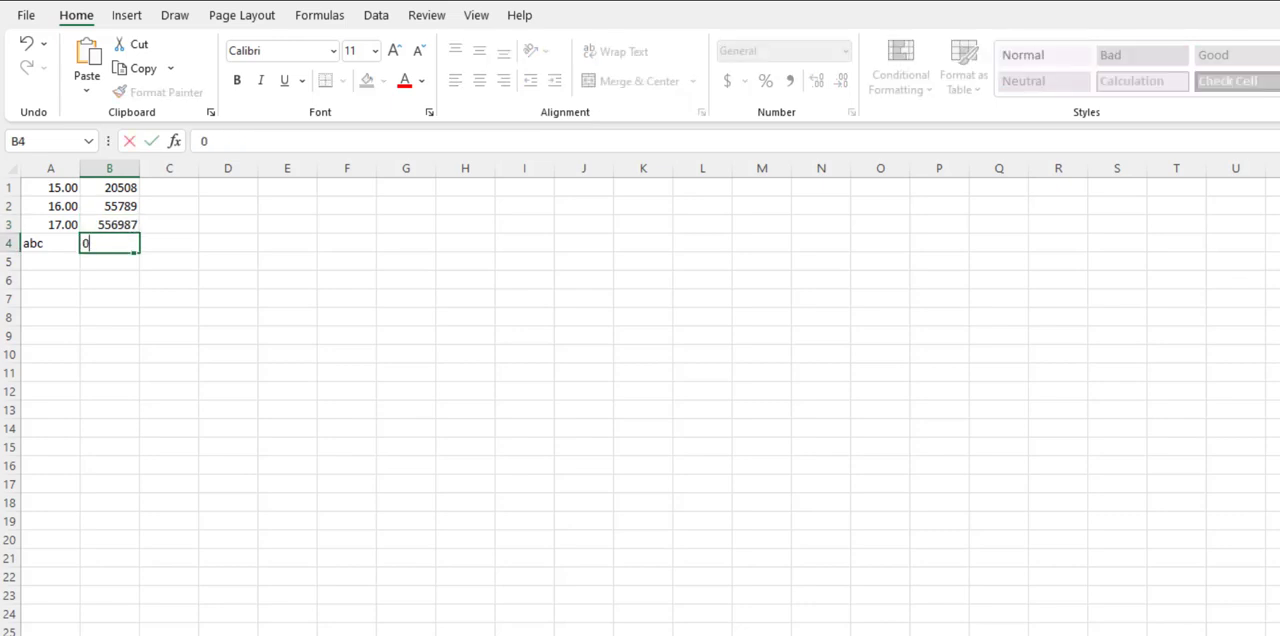
pyautogui.press('Return')
pyautogui.write('abcd')
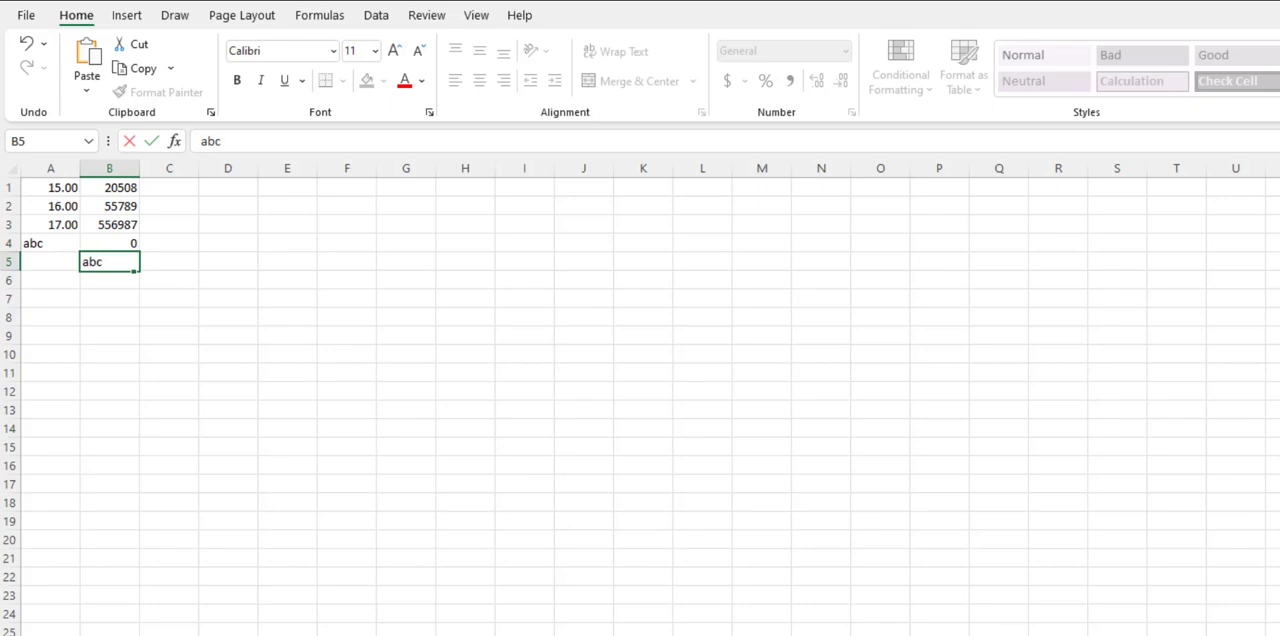
pyautogui.press('Return')
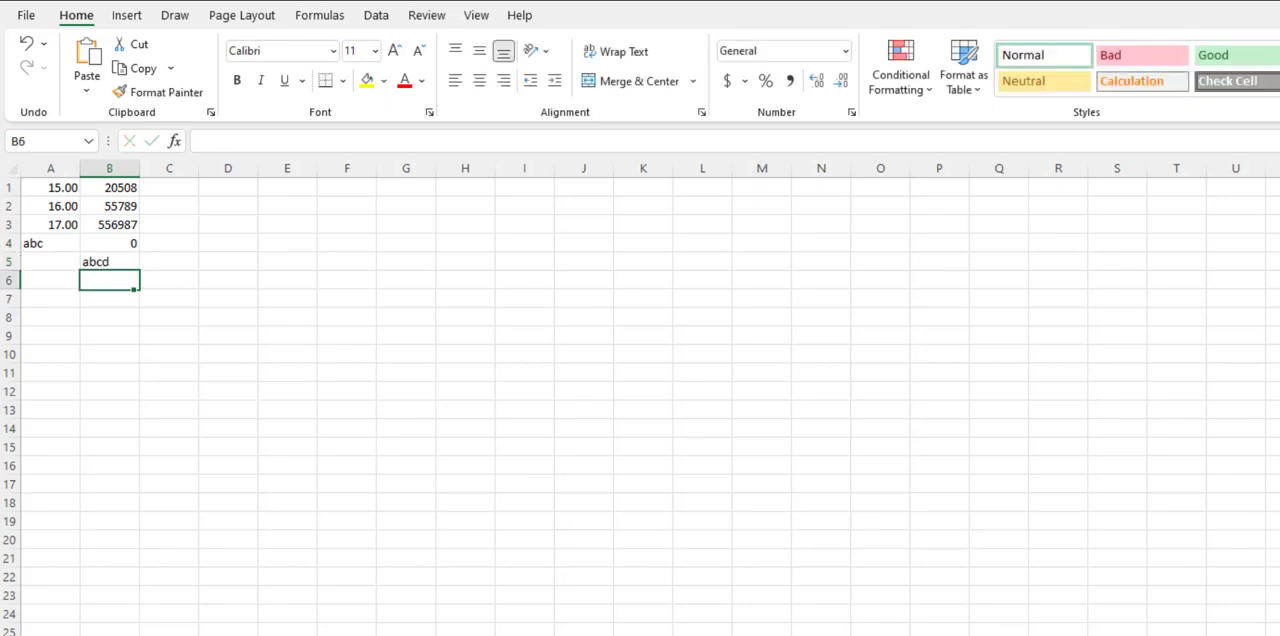
# Step: Examine the number formats available for cell B6 and for column B
pyautogui.click(845, 51)
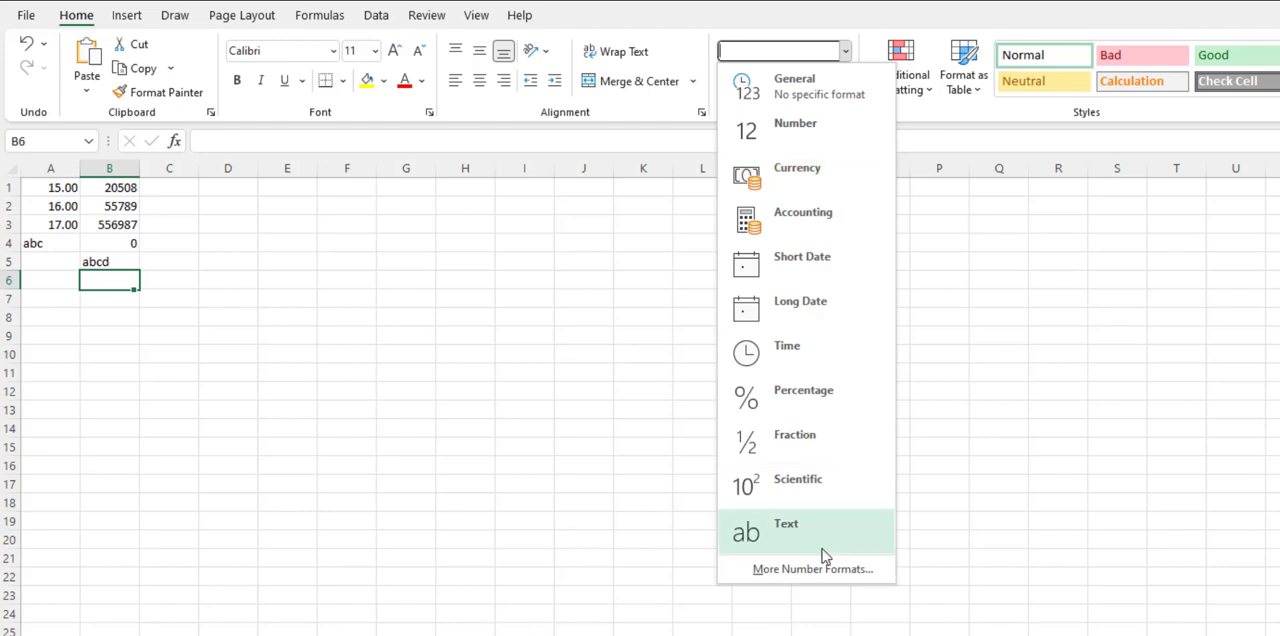
pyautogui.click(840, 520)
pyautogui.click(500, 506)
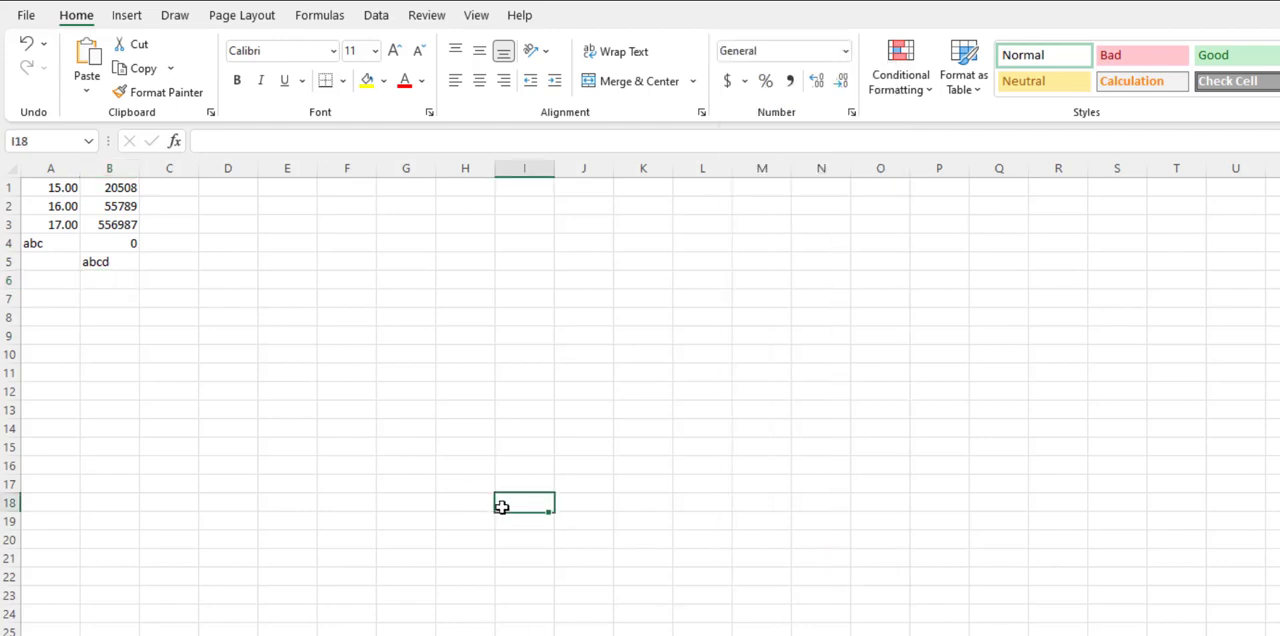
pyautogui.click(121, 168)
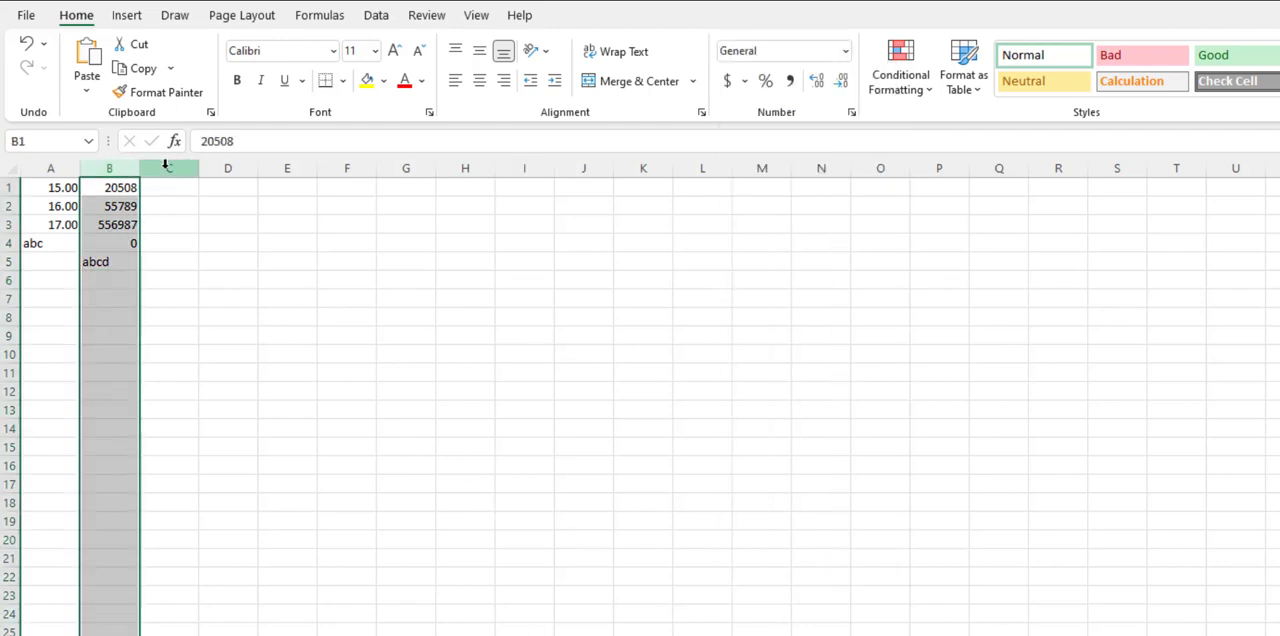
pyautogui.click(845, 50)
pyautogui.click(520, 232)
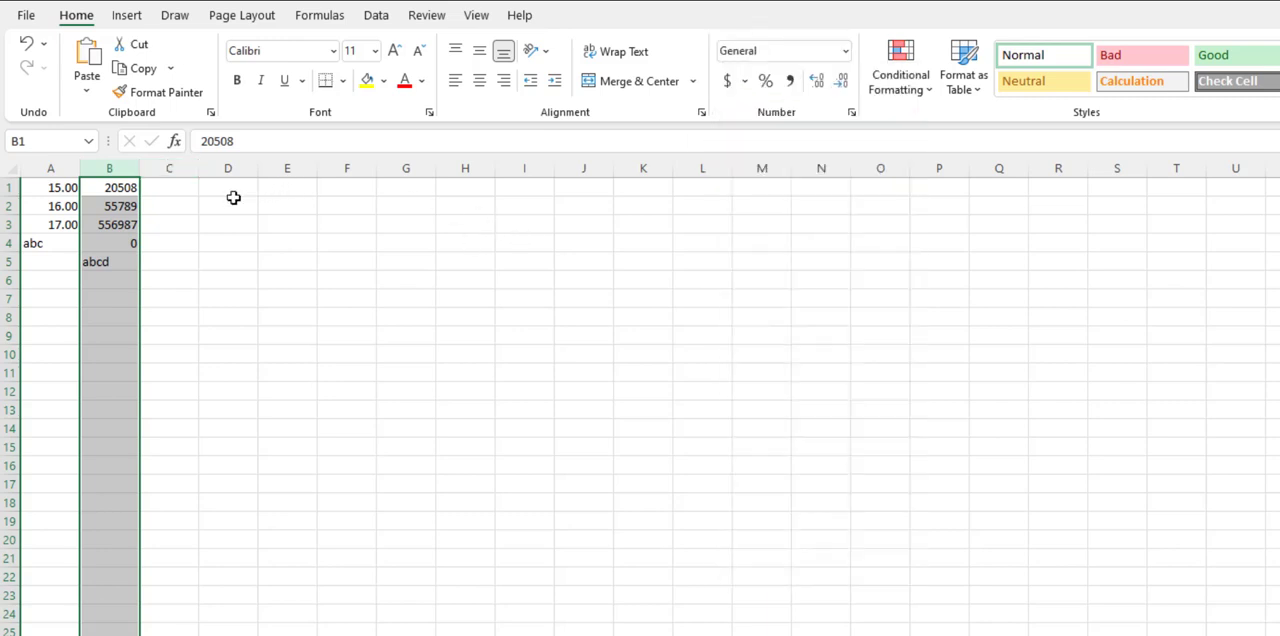
pyautogui.click(182, 189)
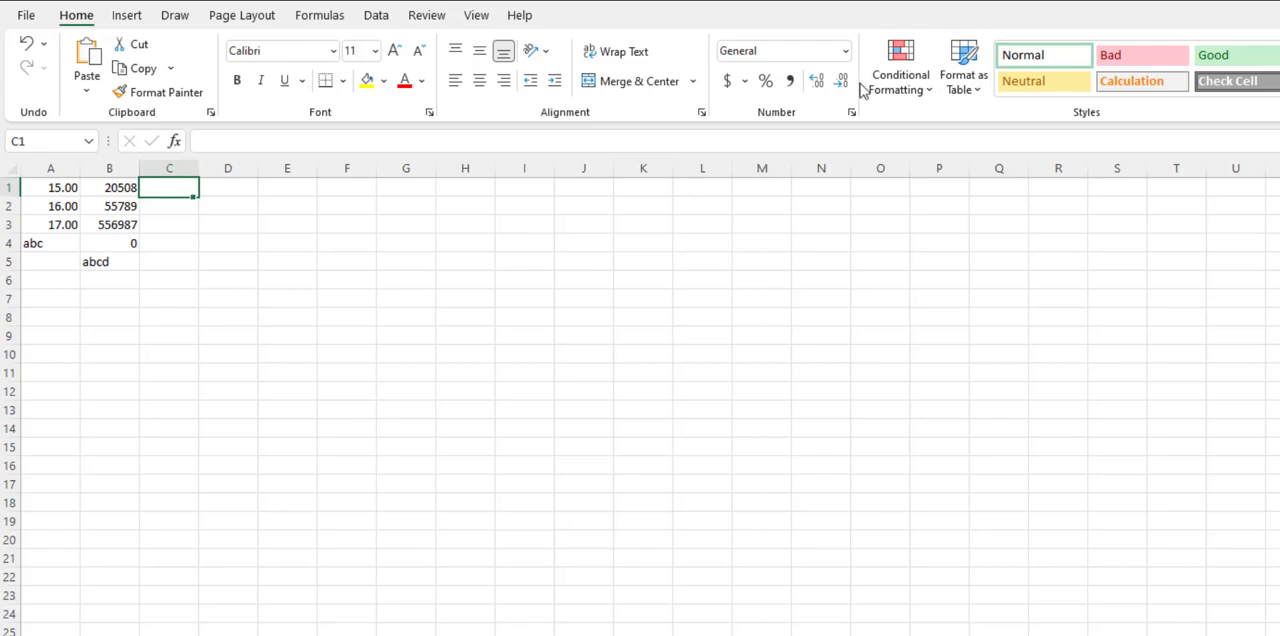
# Step: Examine the data validation criteria available for cell C1, including the settings of the List option
pyautogui.click(378, 15)
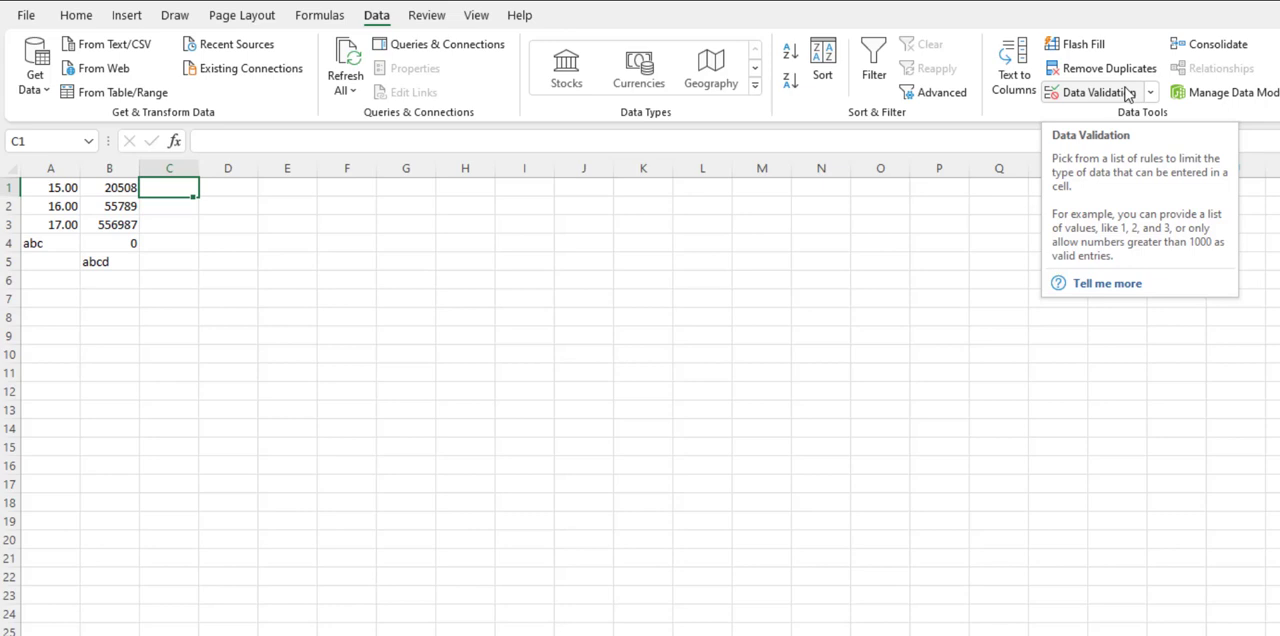
pyautogui.click(169, 168)
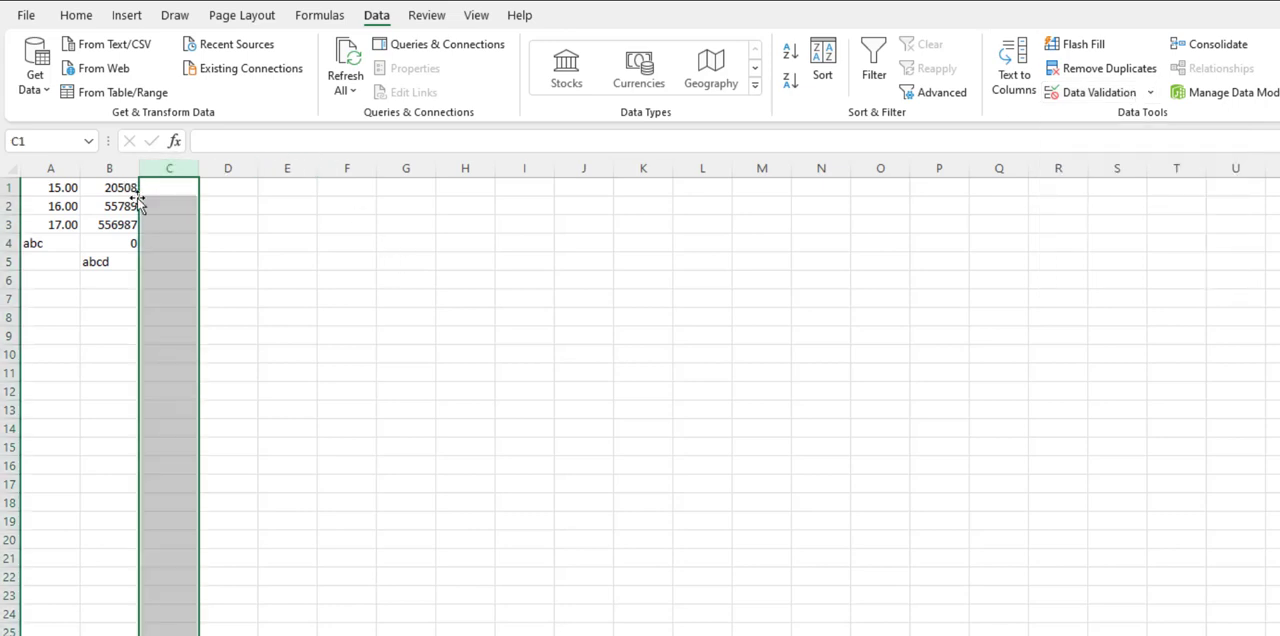
pyautogui.click(171, 192)
pyautogui.click(1150, 94)
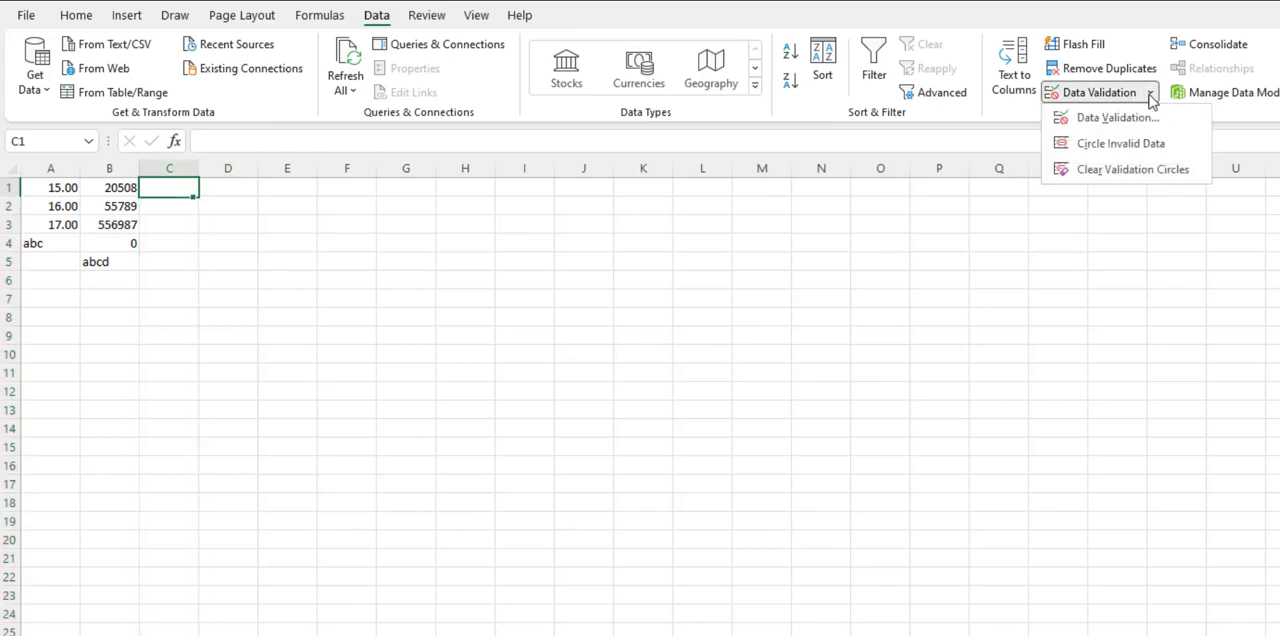
pyautogui.click(1140, 117)
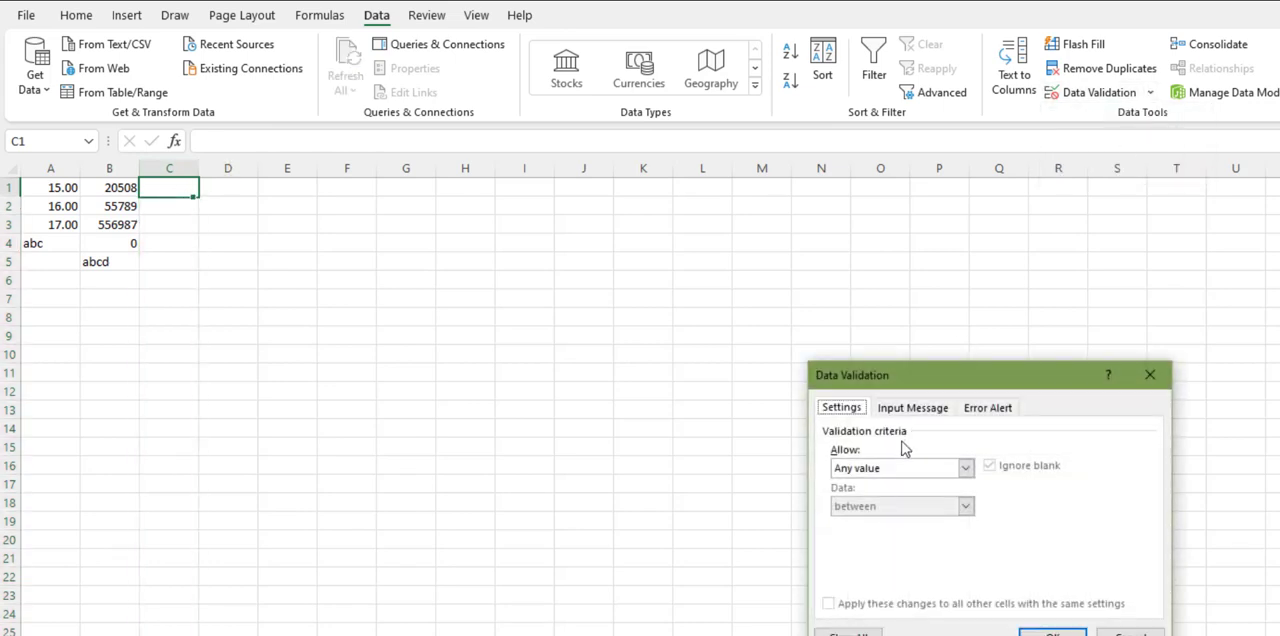
pyautogui.click(916, 469)
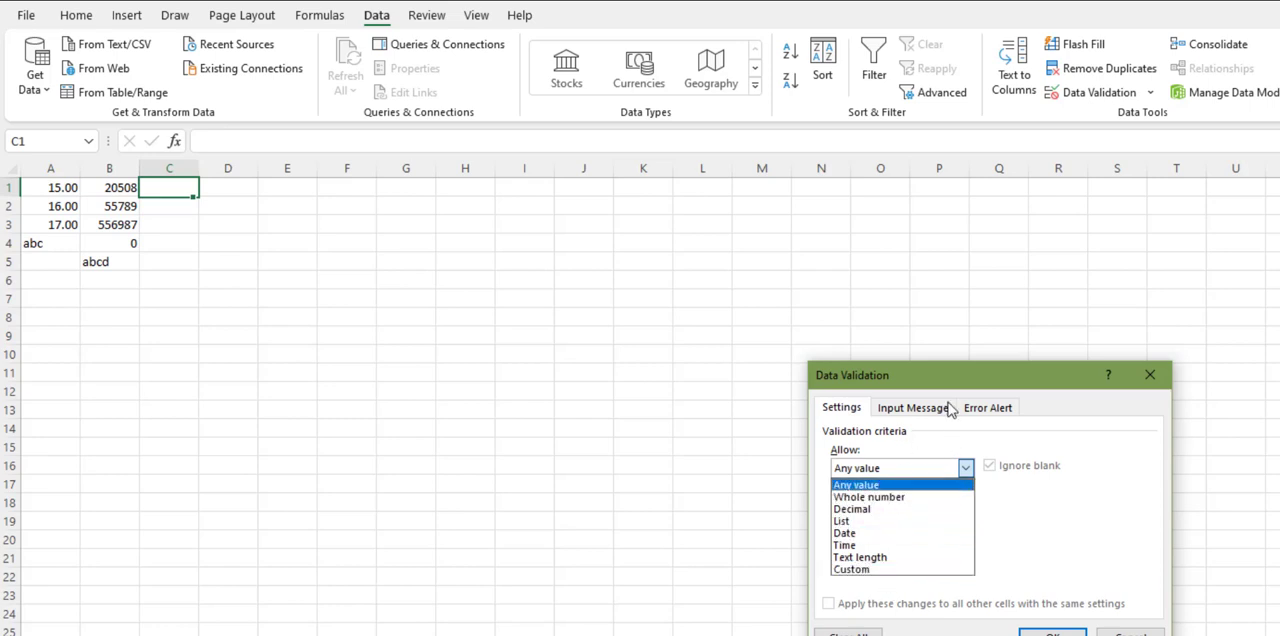
pyautogui.click(864, 522)
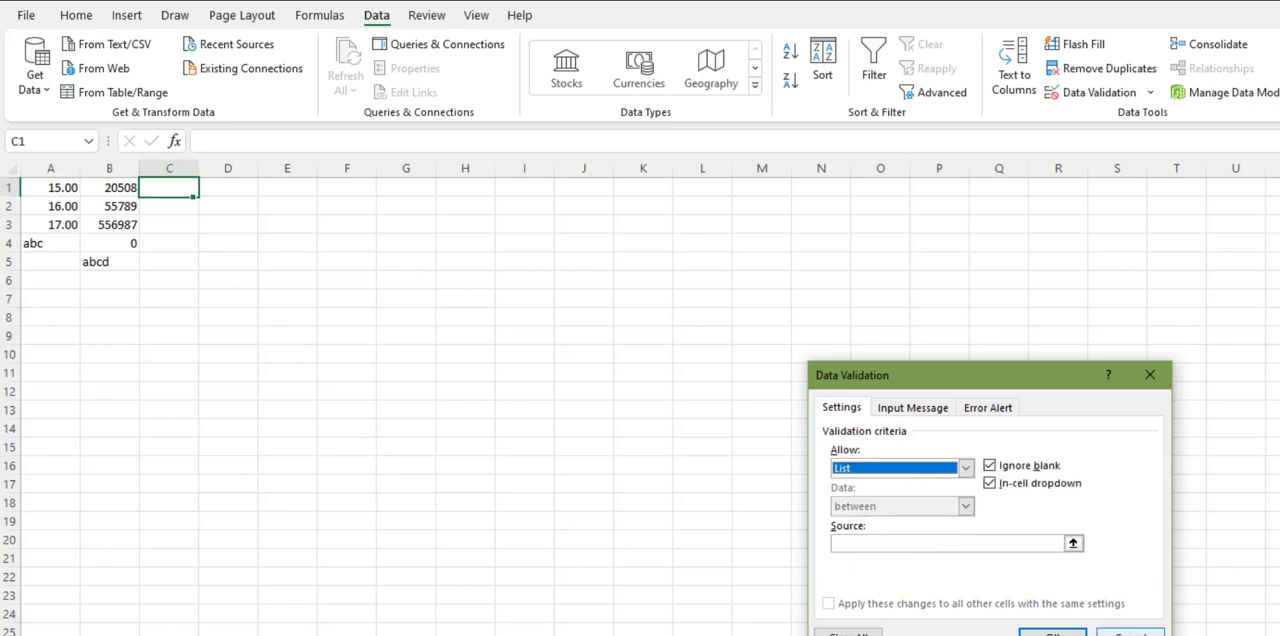
pyautogui.click(1130, 633)
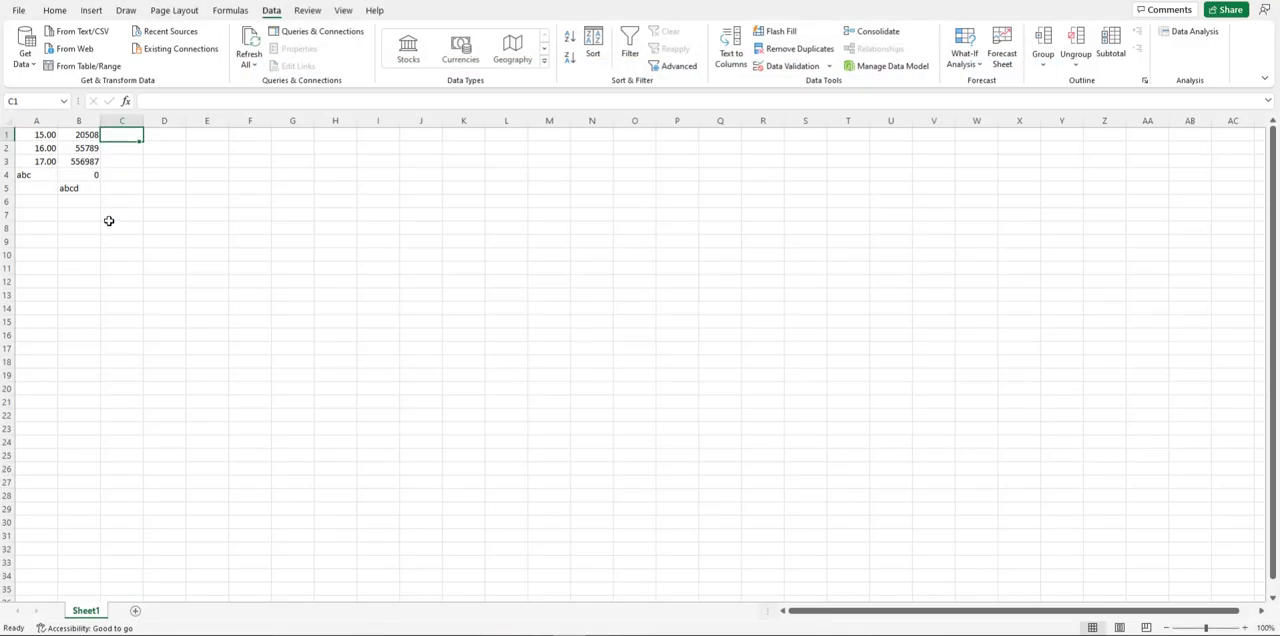
# Step: Enter the dates 3/9/3022 and 3/8/2922 in cells D1 and D2
pyautogui.click(110, 216)
pyautogui.click(166, 133)
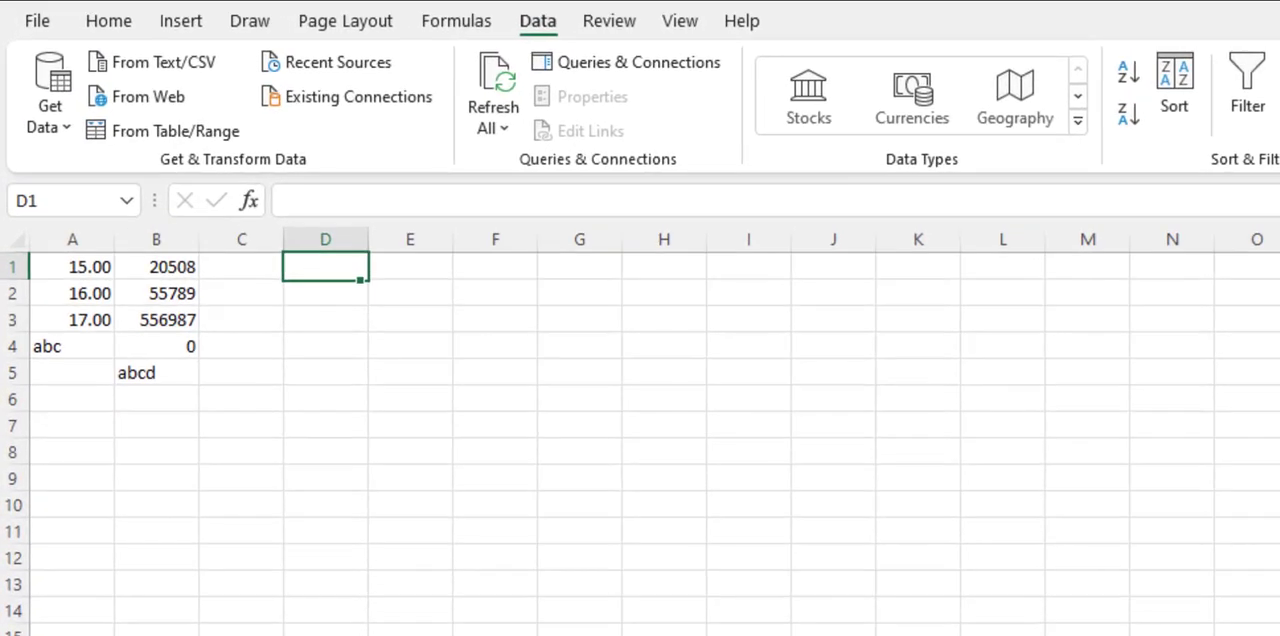
pyautogui.write('3')
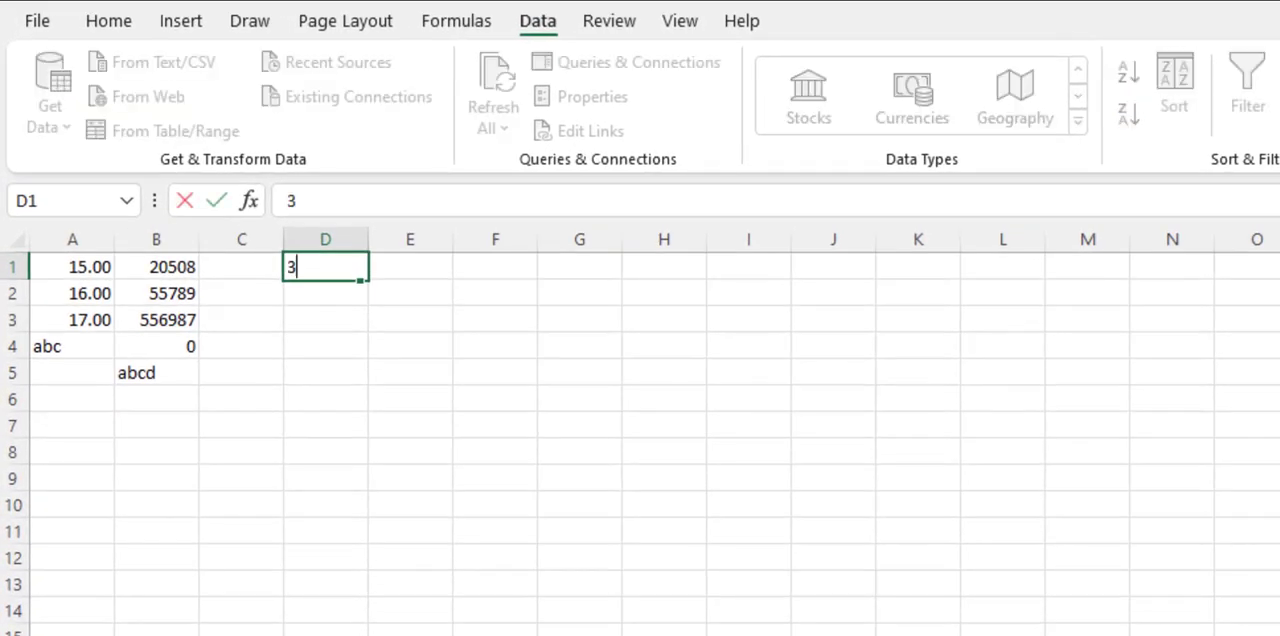
pyautogui.write('/9/3022')
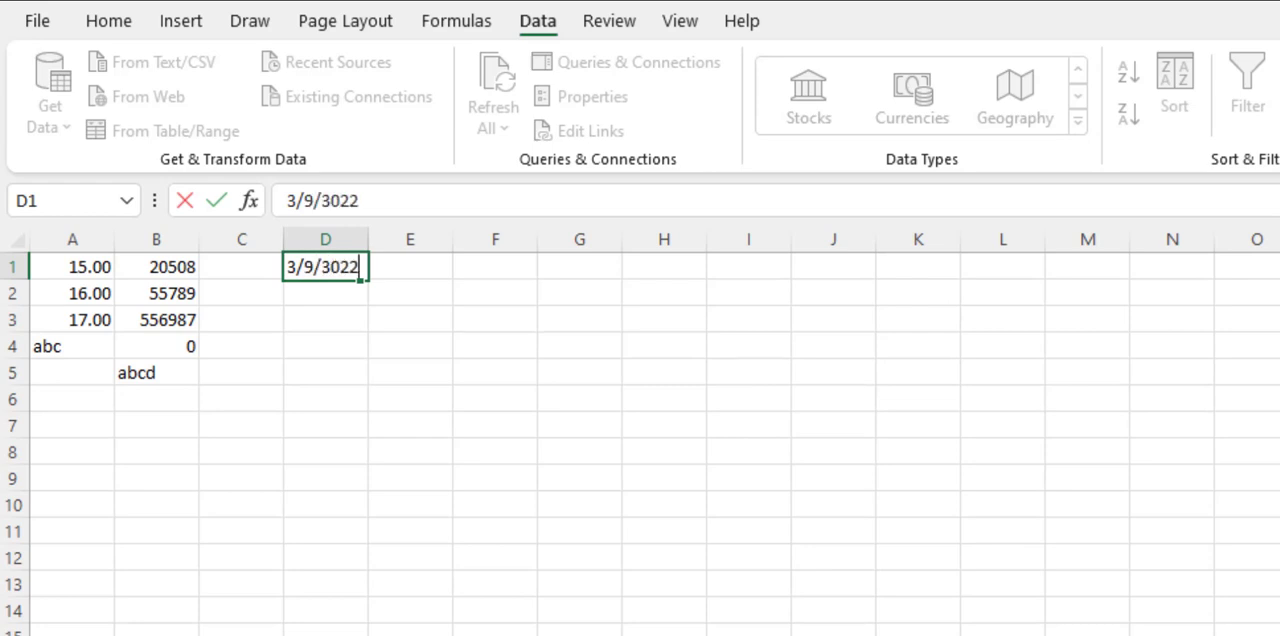
pyautogui.press('Return')
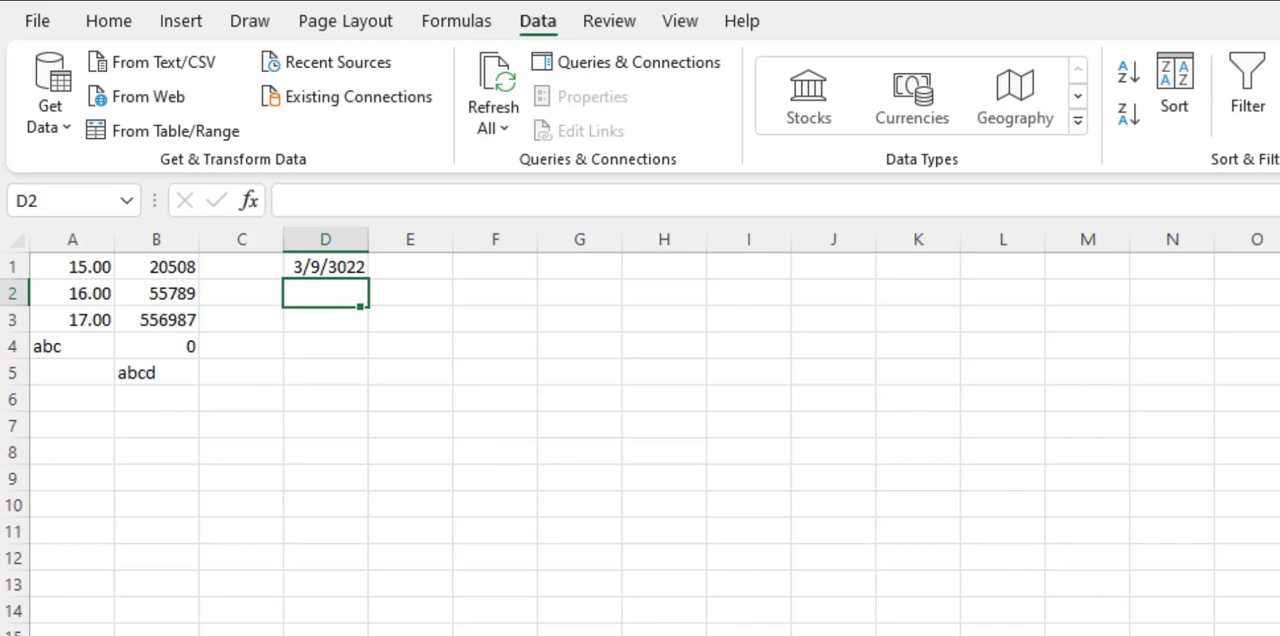
pyautogui.write('3/8/2922')
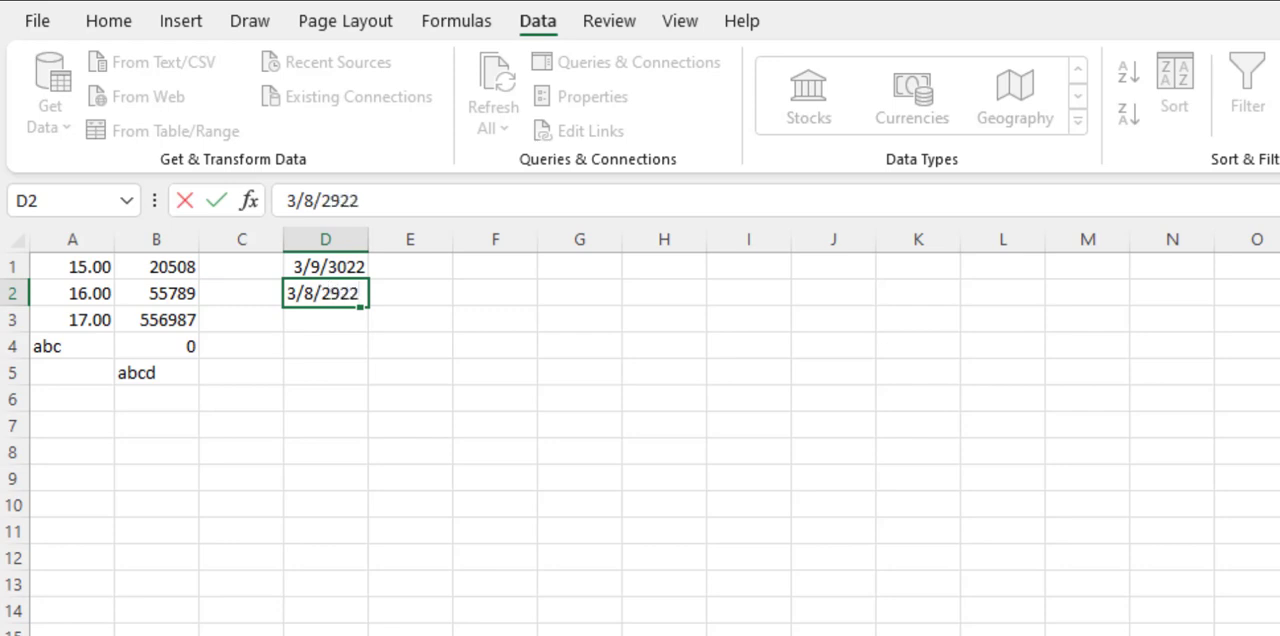
pyautogui.press('Return')
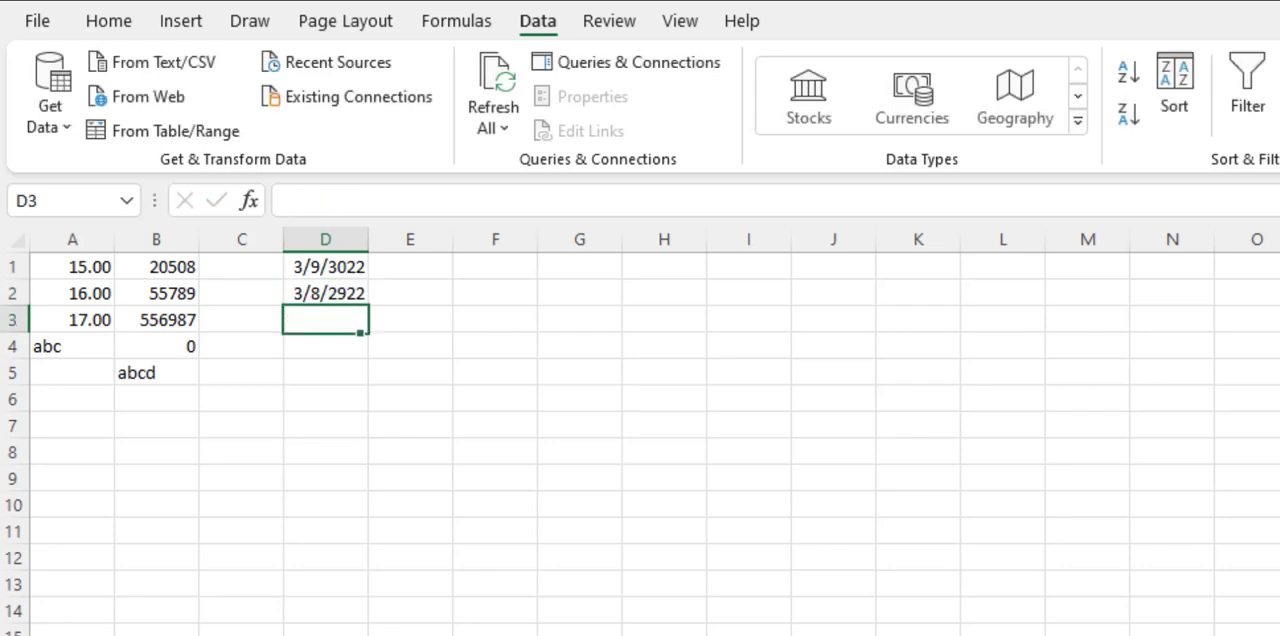
# Step: Examine the number format applied to column D and its date entries
pyautogui.click(329, 238)
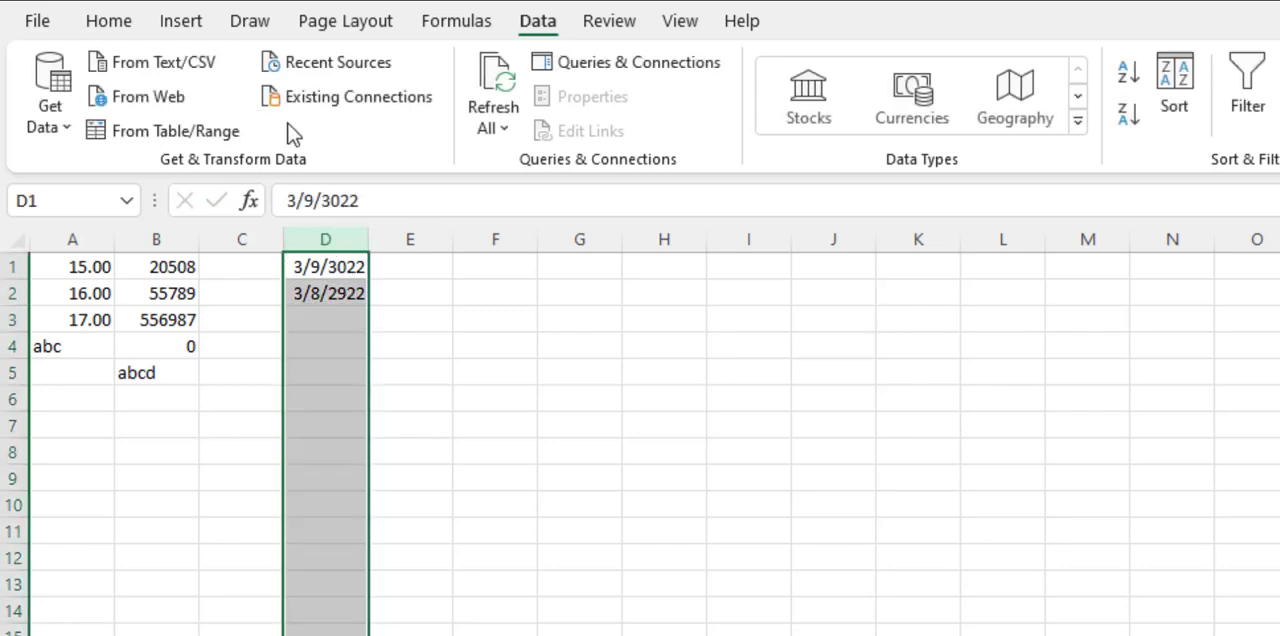
pyautogui.click(108, 22)
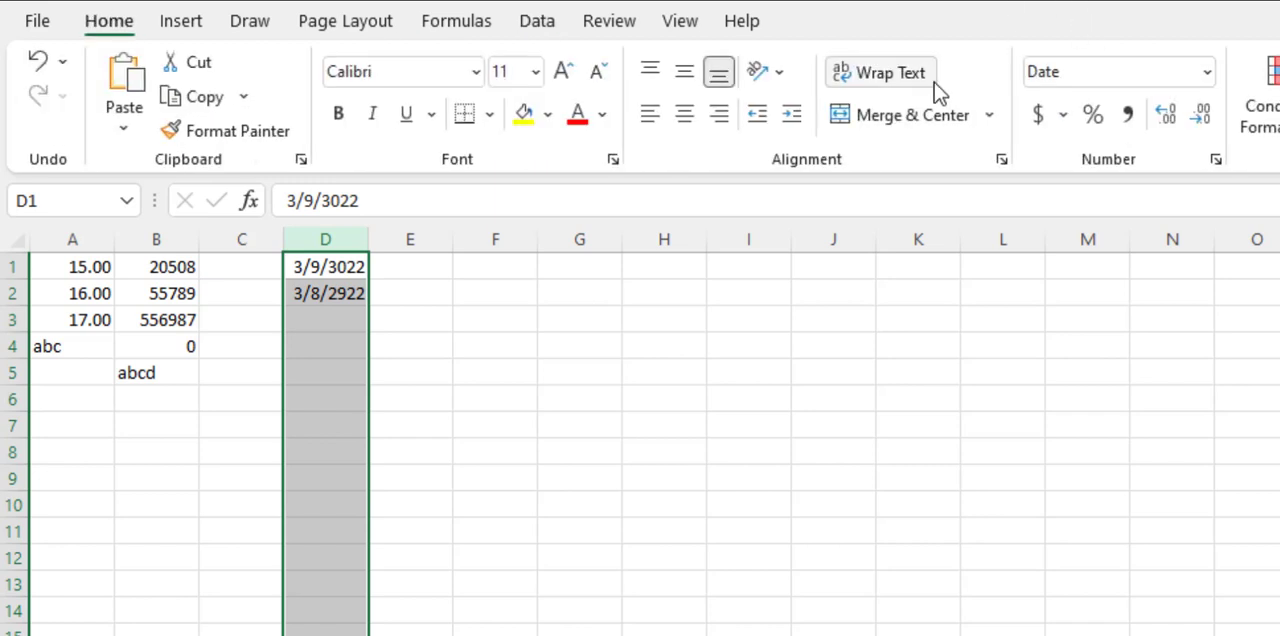
pyautogui.click(1207, 72)
pyautogui.press('Escape')
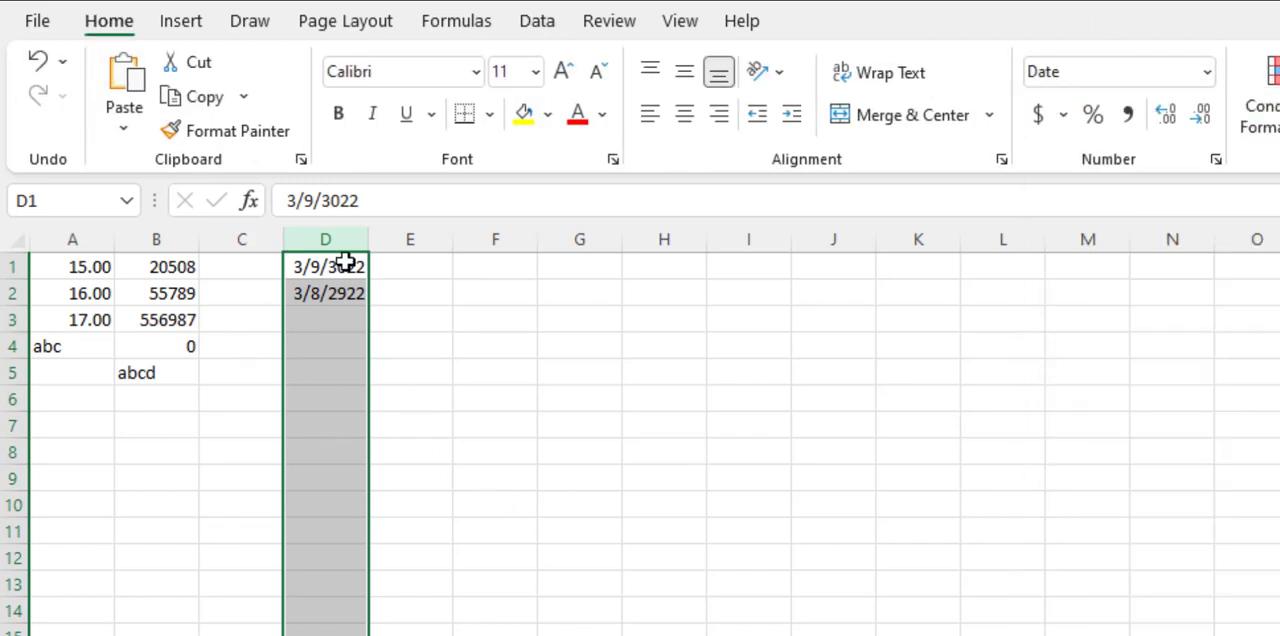
pyautogui.click(315, 286)
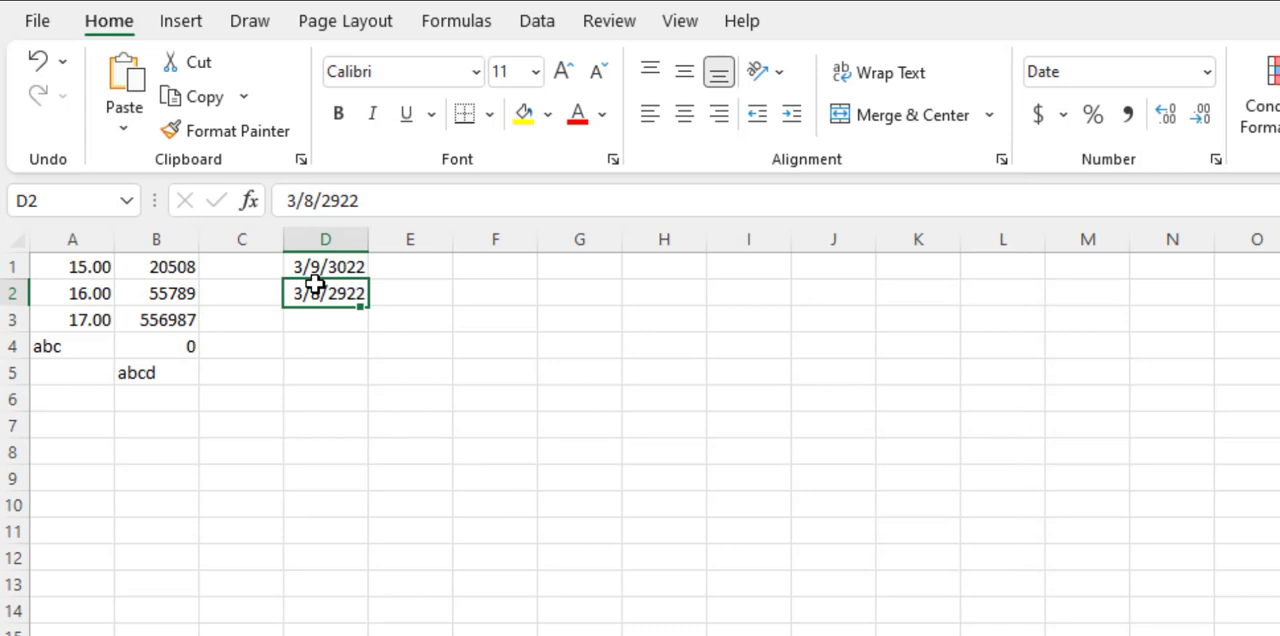
pyautogui.click(325, 237)
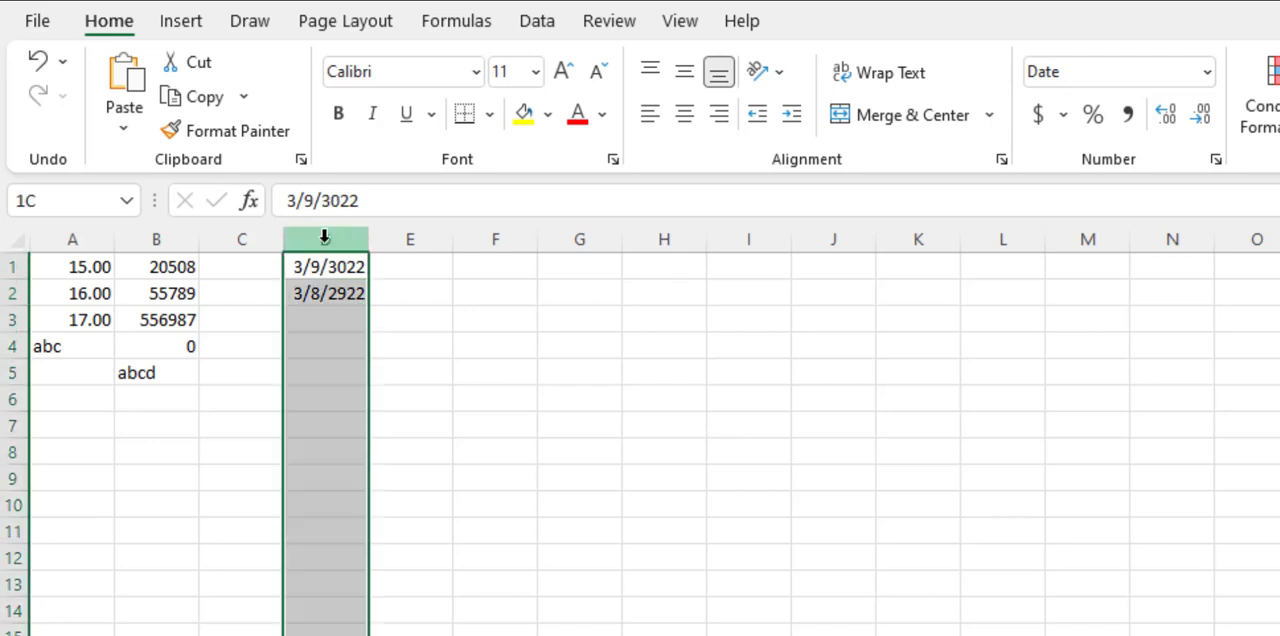
pyautogui.click(330, 294)
pyautogui.click(338, 237)
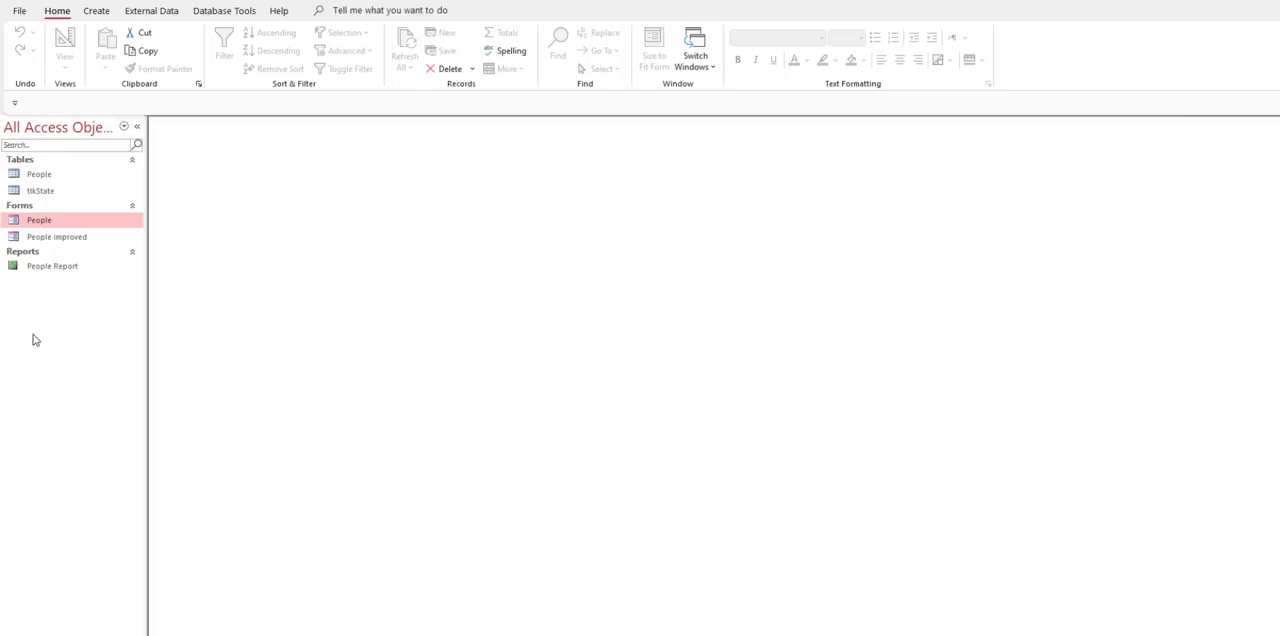
# Step: Switch to Access and review the state records in the tlkState lookup table, closing the table when done
pyautogui.doubleClick(40, 191)
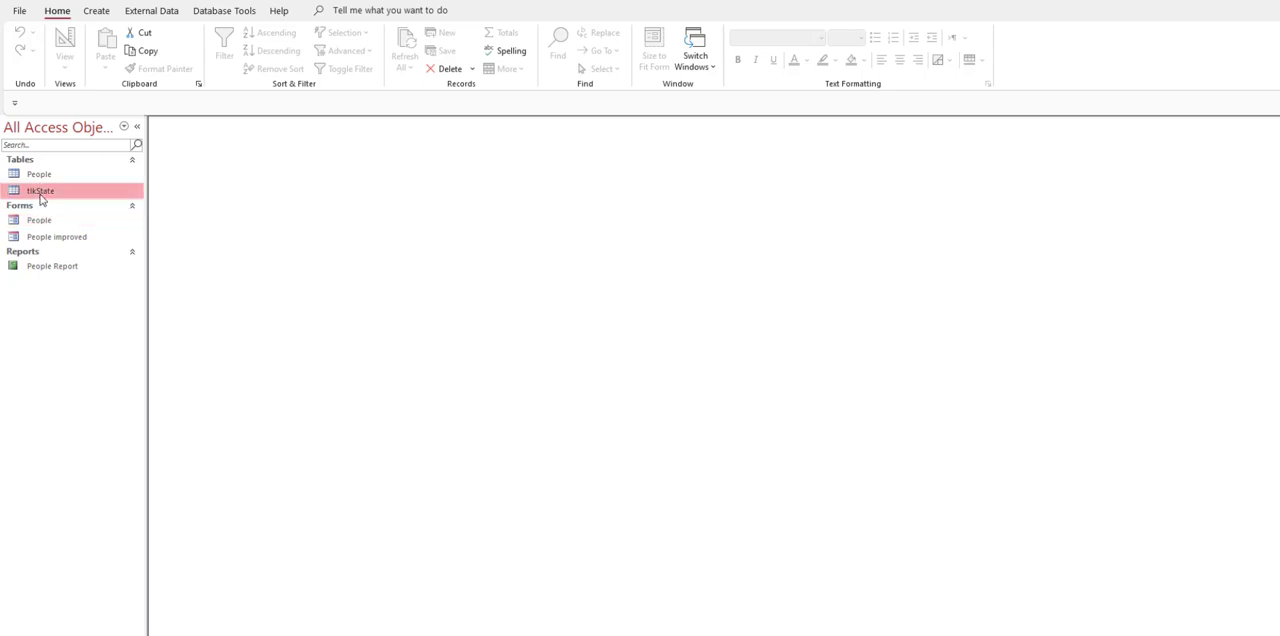
pyautogui.click(290, 312)
pyautogui.scroll(-9, 292, 299)
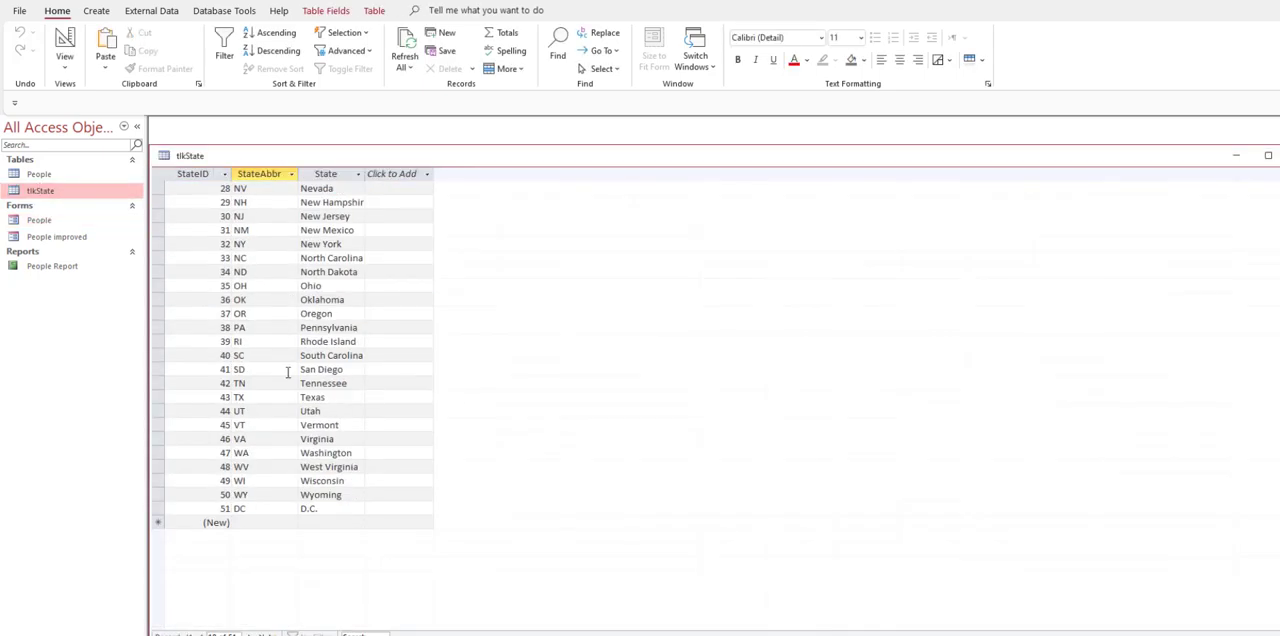
pyautogui.scroll(9, 287, 372)
pyautogui.click(262, 258)
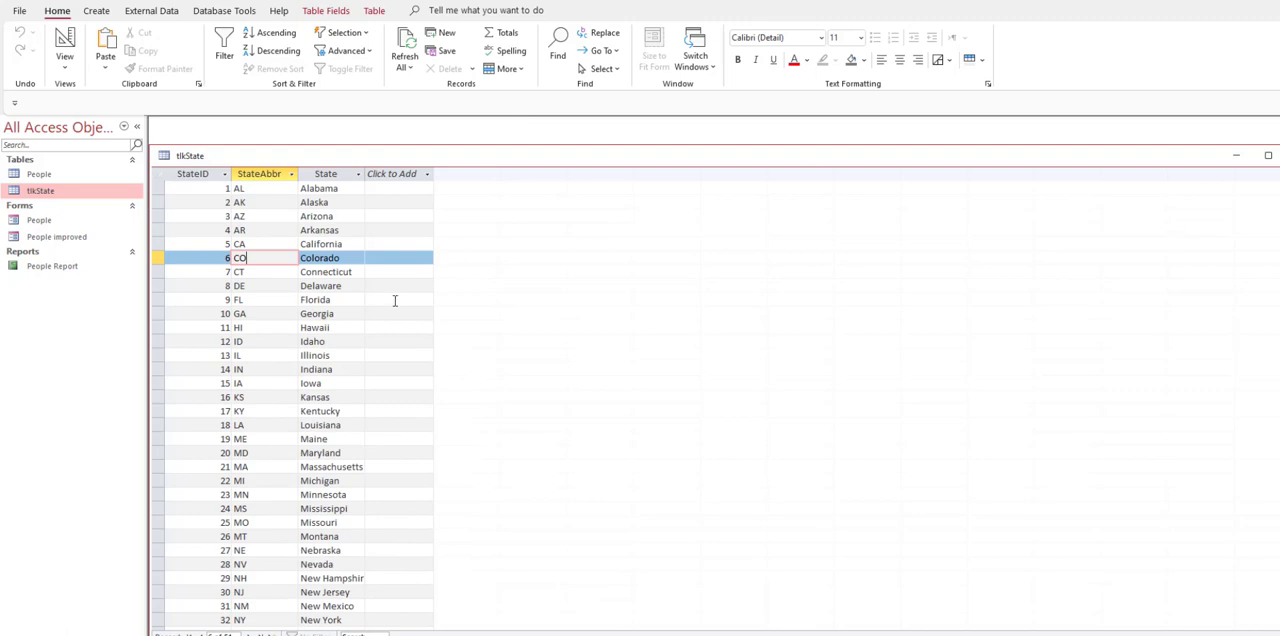
pyautogui.scroll(-6, 218, 340)
pyautogui.scroll(-2, 222, 313)
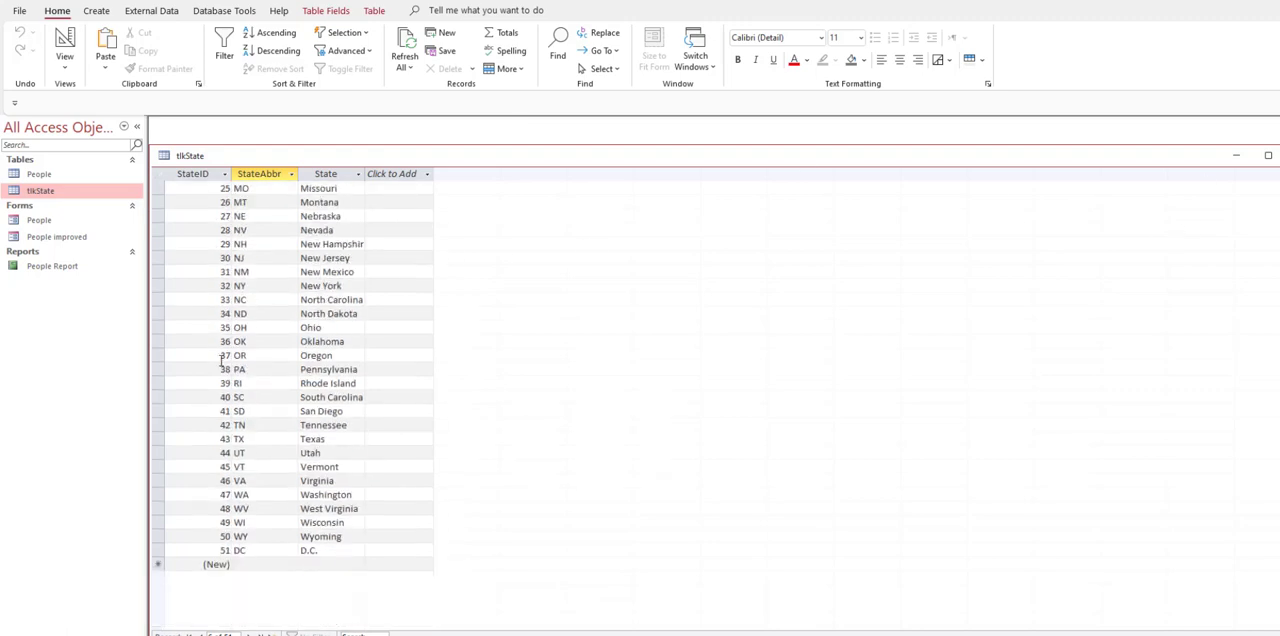
pyautogui.scroll(8, 222, 340)
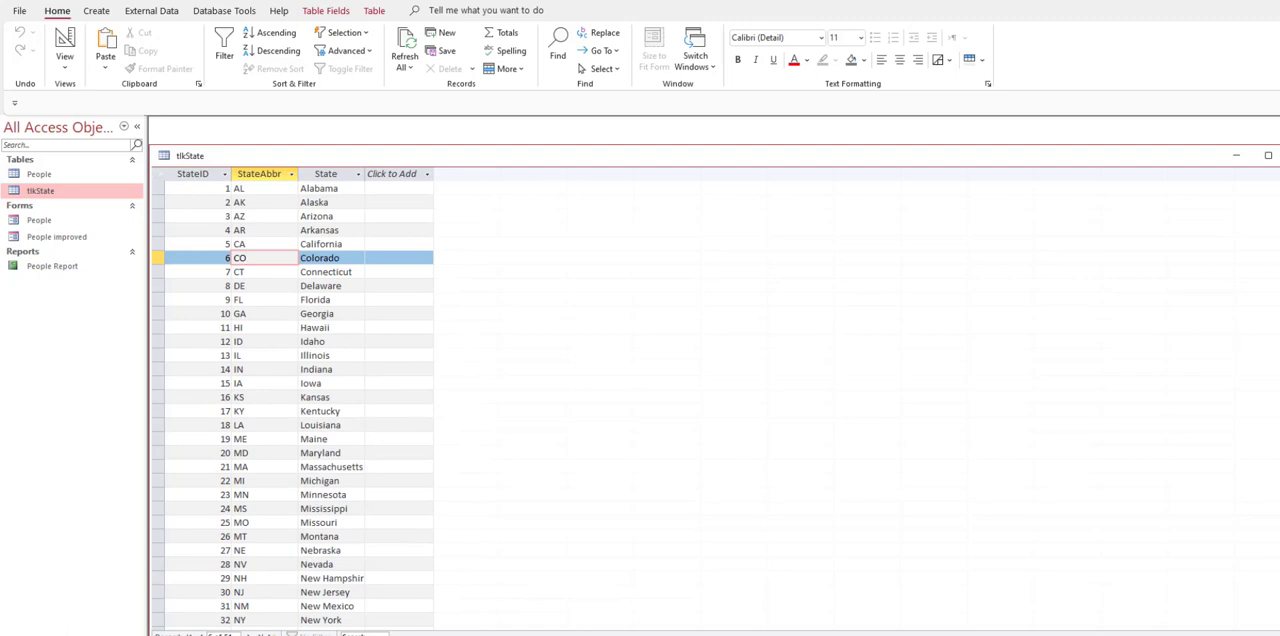
pyautogui.hotkey('ctrl', 'w')
# Step: Open the People form and browse through its records, returning to the first record to examine its ZIP field
pyautogui.click(37, 221)
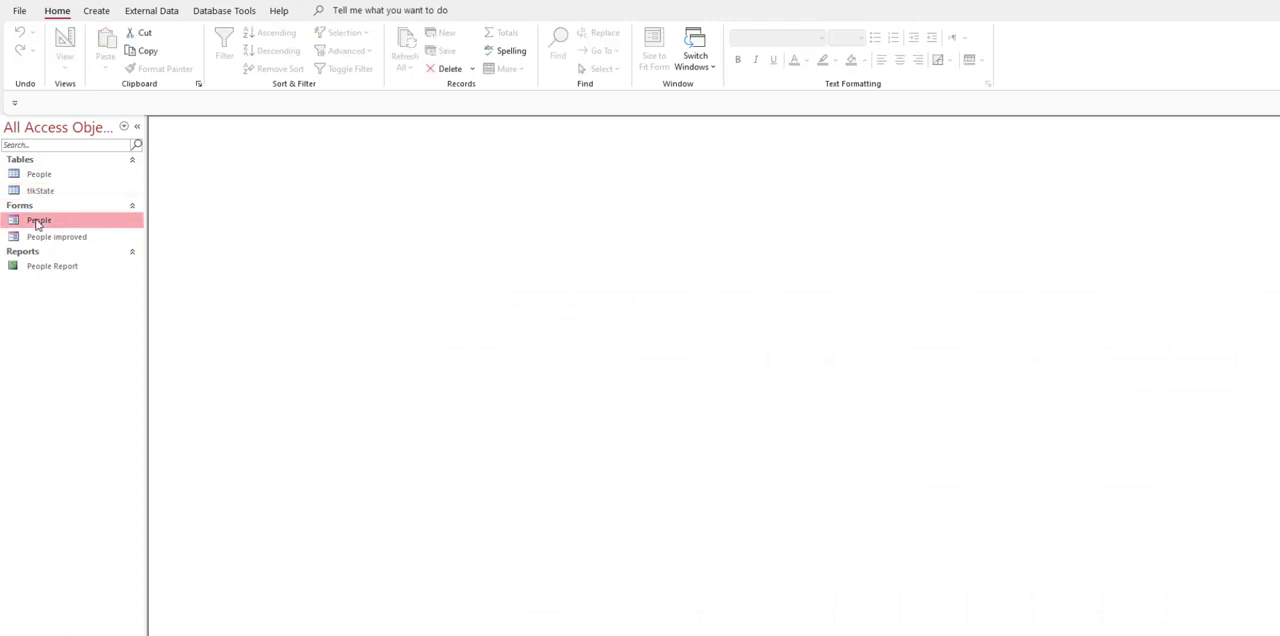
pyautogui.moveTo(692, 252); pyautogui.dragTo(520, 197)
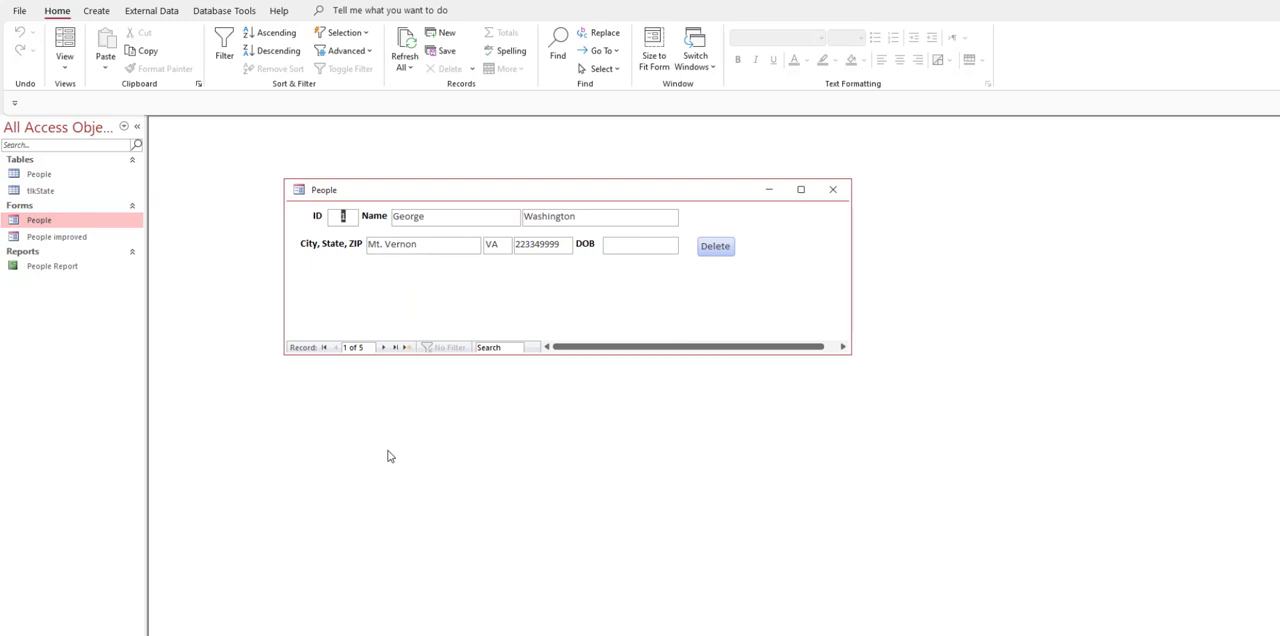
pyautogui.click(385, 348)
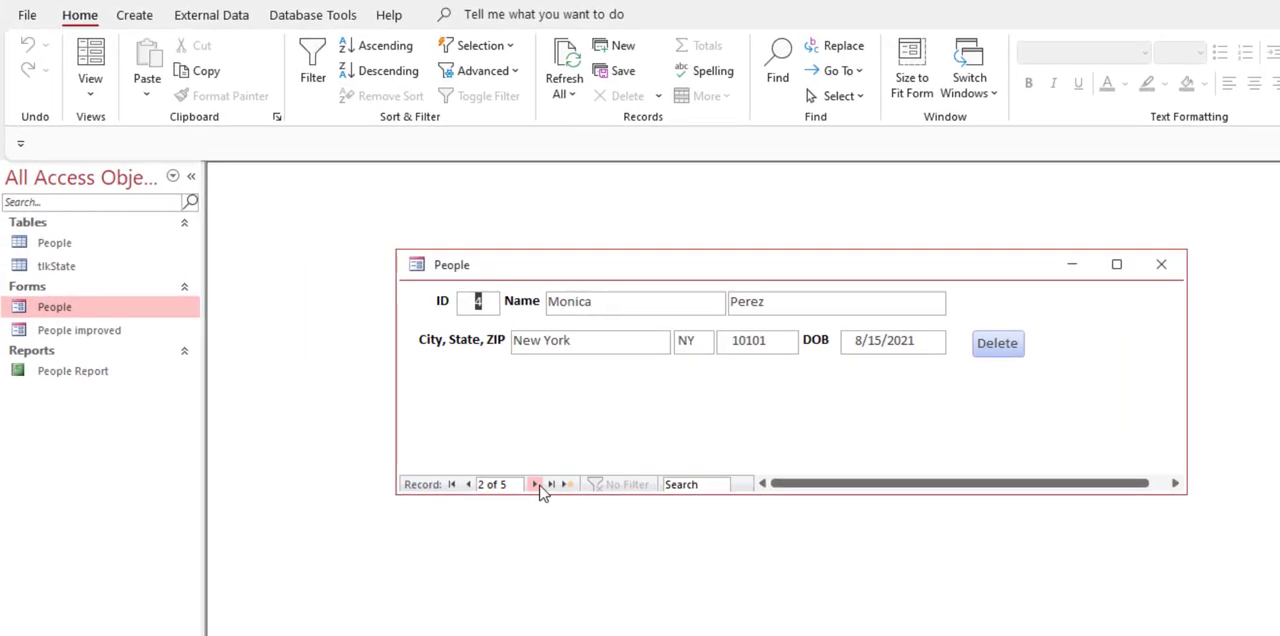
pyautogui.click(536, 484)
pyautogui.click(536, 484)
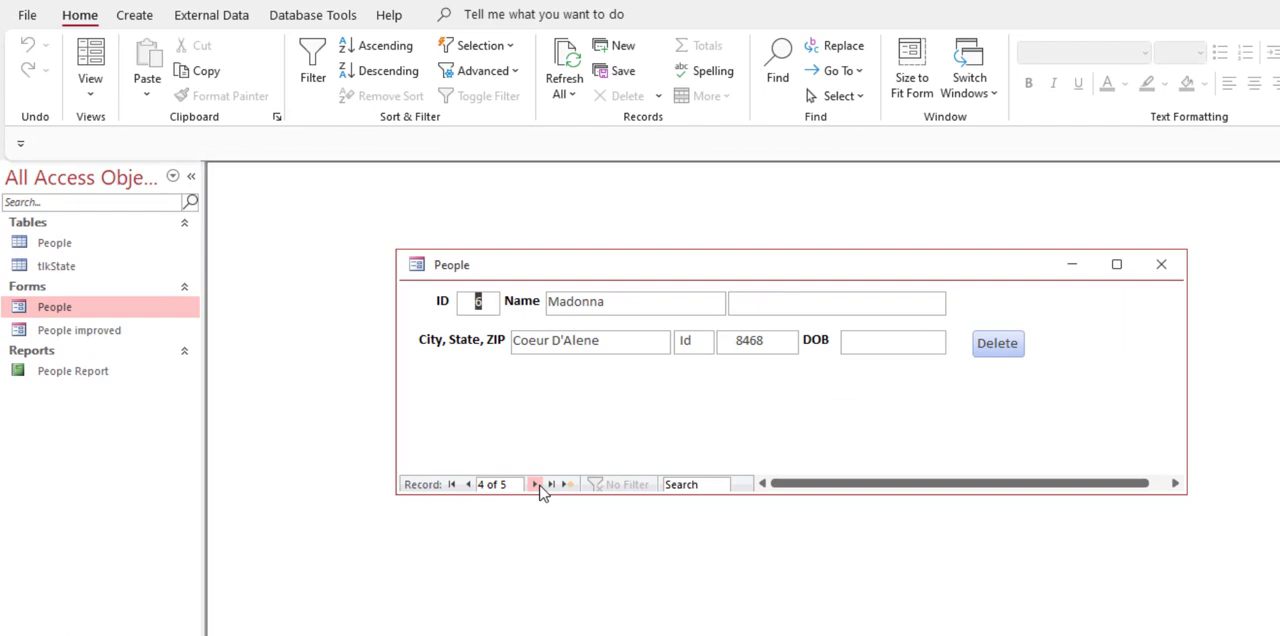
pyautogui.click(536, 484)
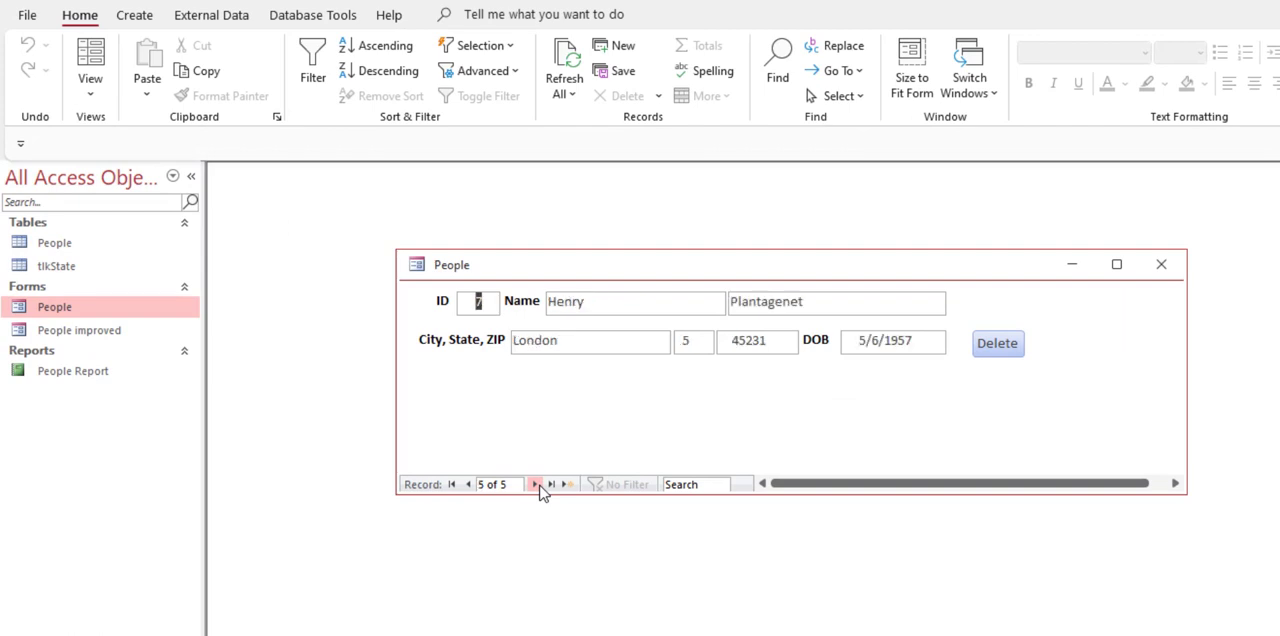
pyautogui.click(470, 484)
pyautogui.click(470, 484)
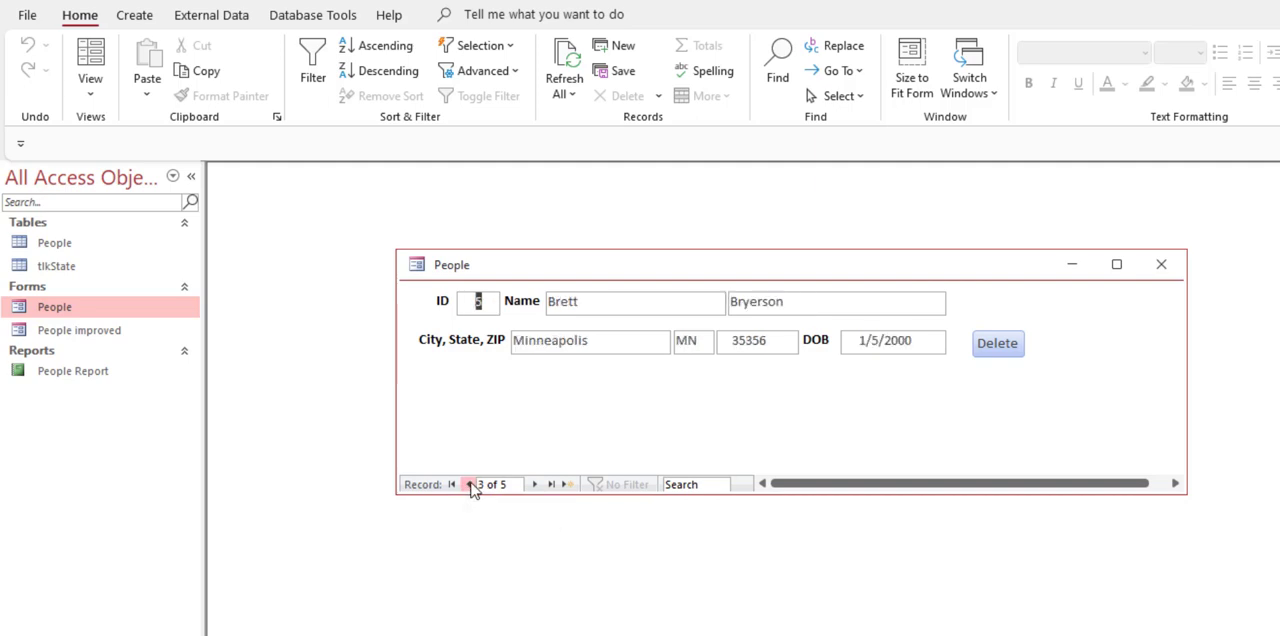
pyautogui.click(534, 484)
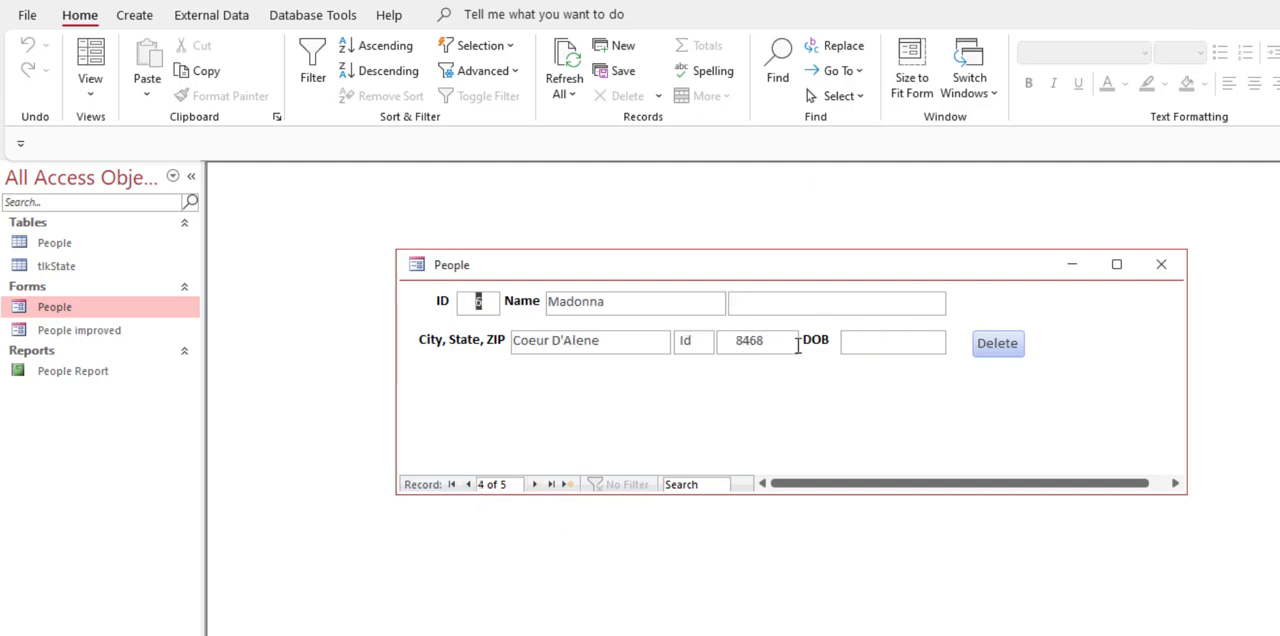
pyautogui.click(470, 484)
pyautogui.click(470, 484)
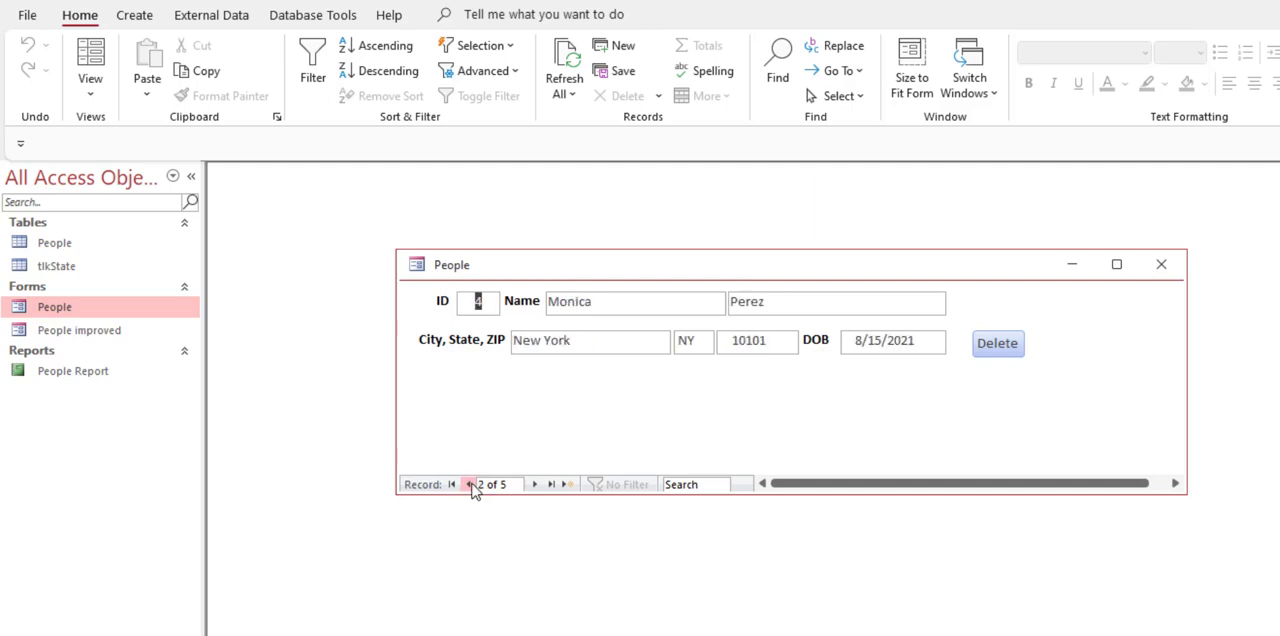
pyautogui.click(470, 484)
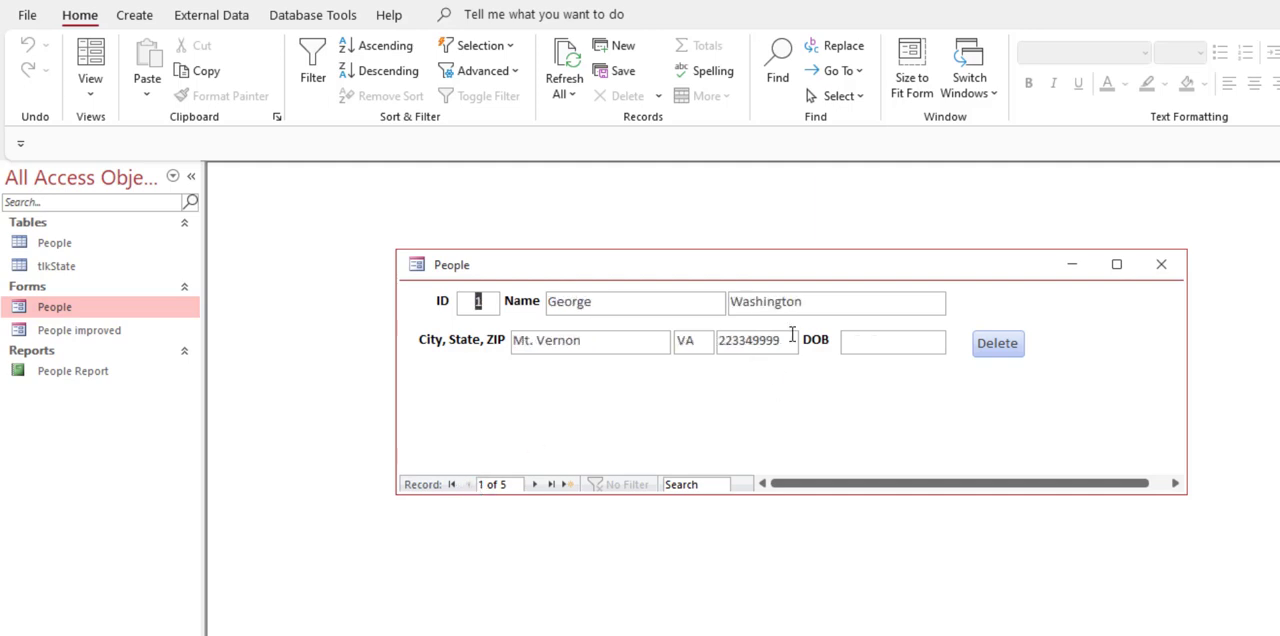
pyautogui.click(723, 342)
pyautogui.click(764, 342)
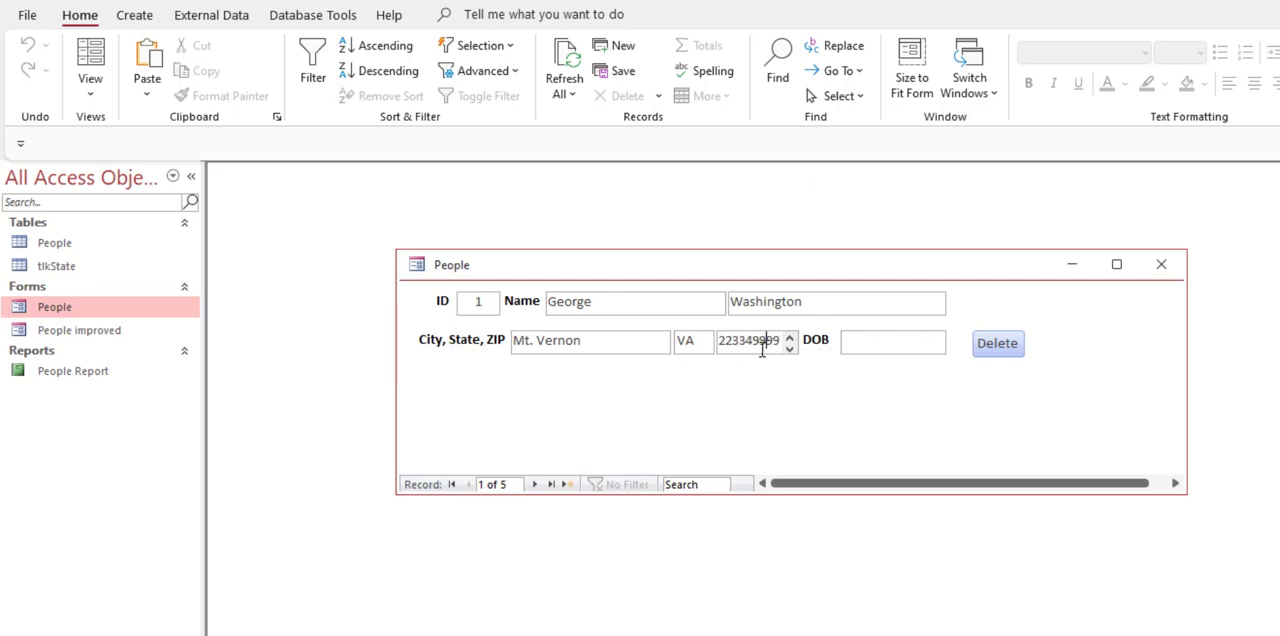
pyautogui.press('Left')
pyautogui.press('Left')
# Step: Fill in the first record's date of birth in the People form using the calendar picker
pyautogui.click(850, 340)
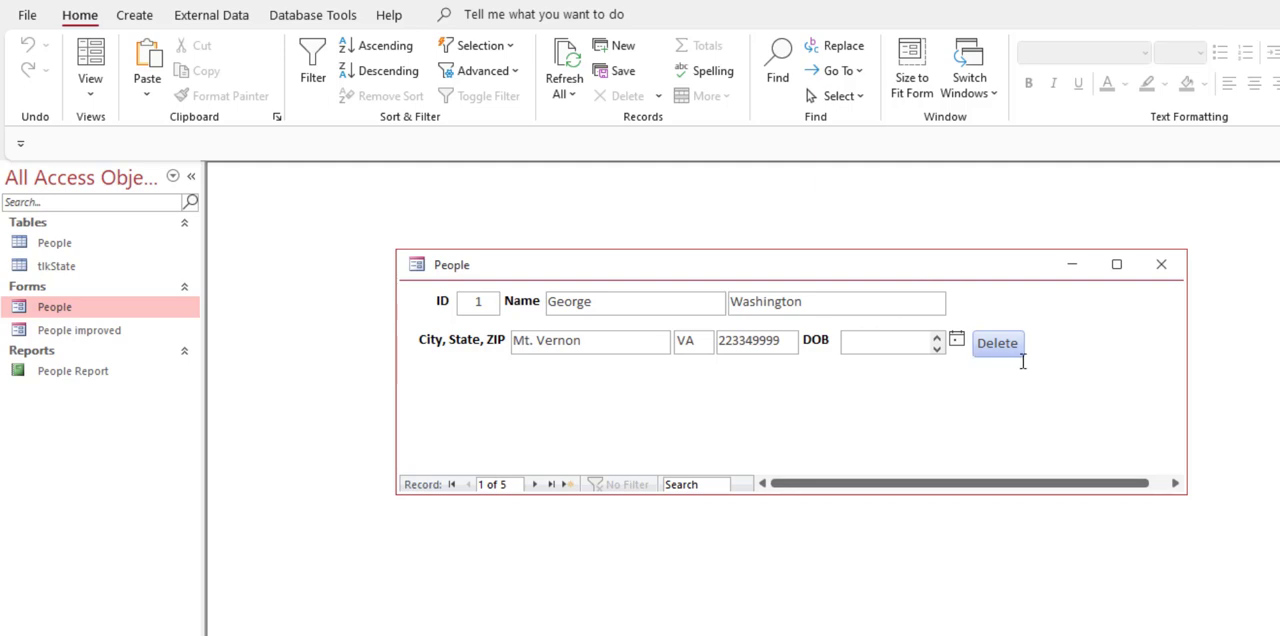
pyautogui.click(957, 341)
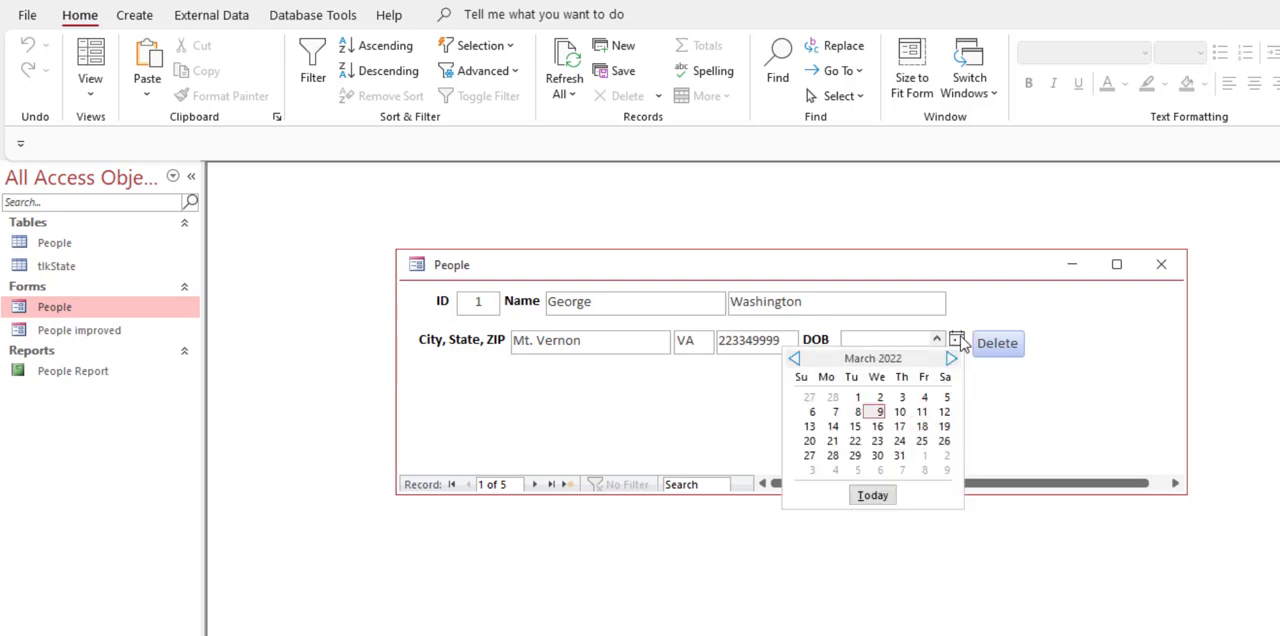
pyautogui.click(922, 427)
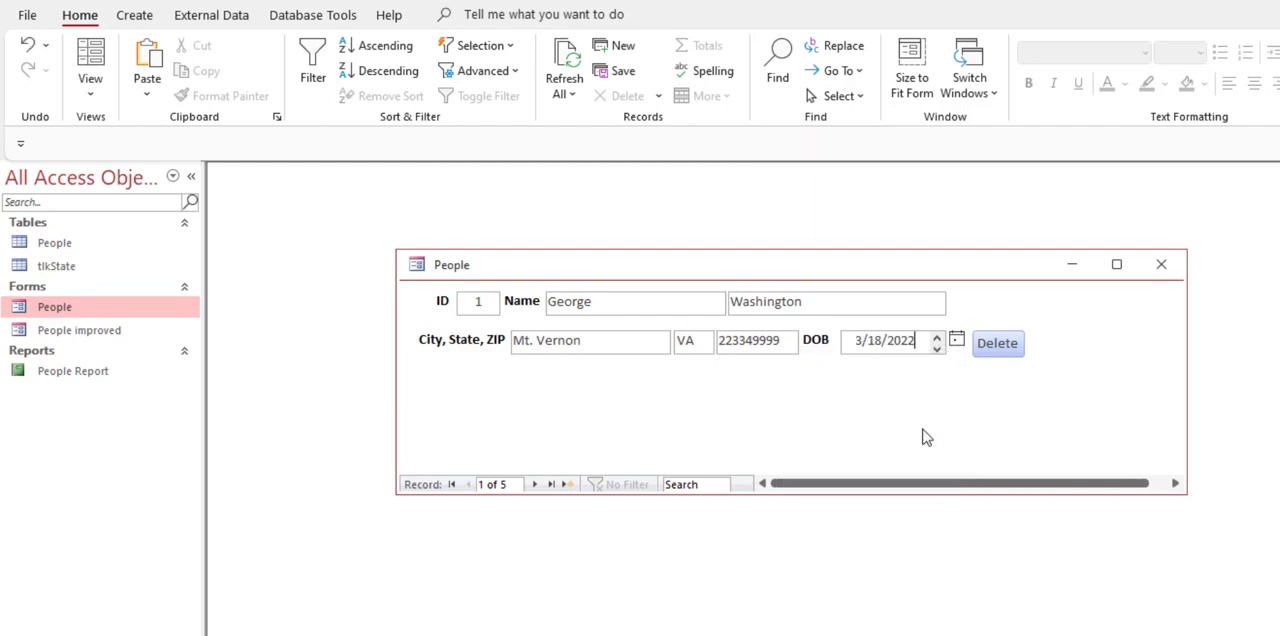
pyautogui.click(37, 58)
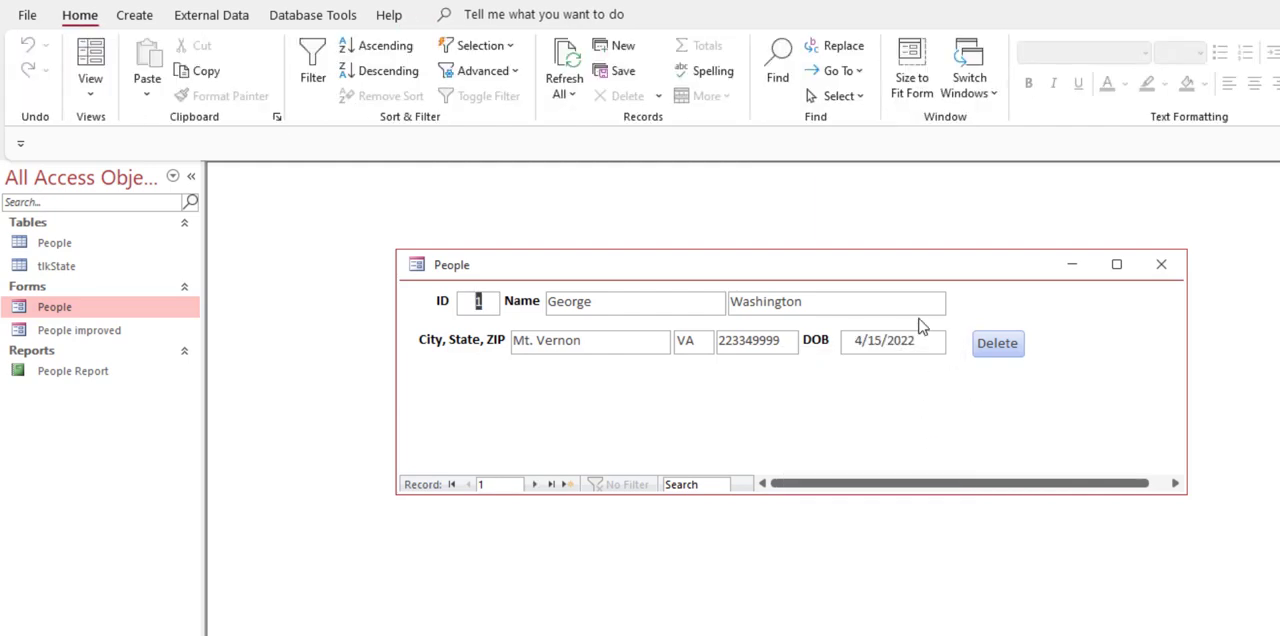
# Step: Try to enter the text yesterday in the first record's DOB field, and discard the entry
pyautogui.moveTo(920, 340); pyautogui.dragTo(514, 340)
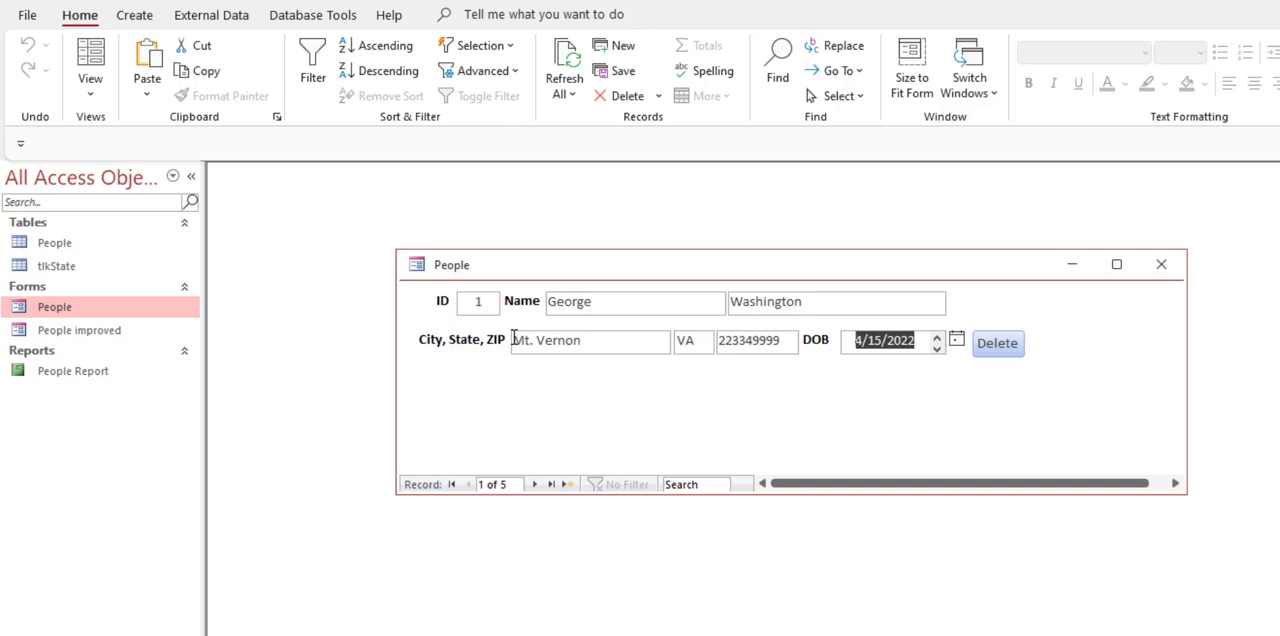
pyautogui.write('yesterday')
pyautogui.press('Tab')
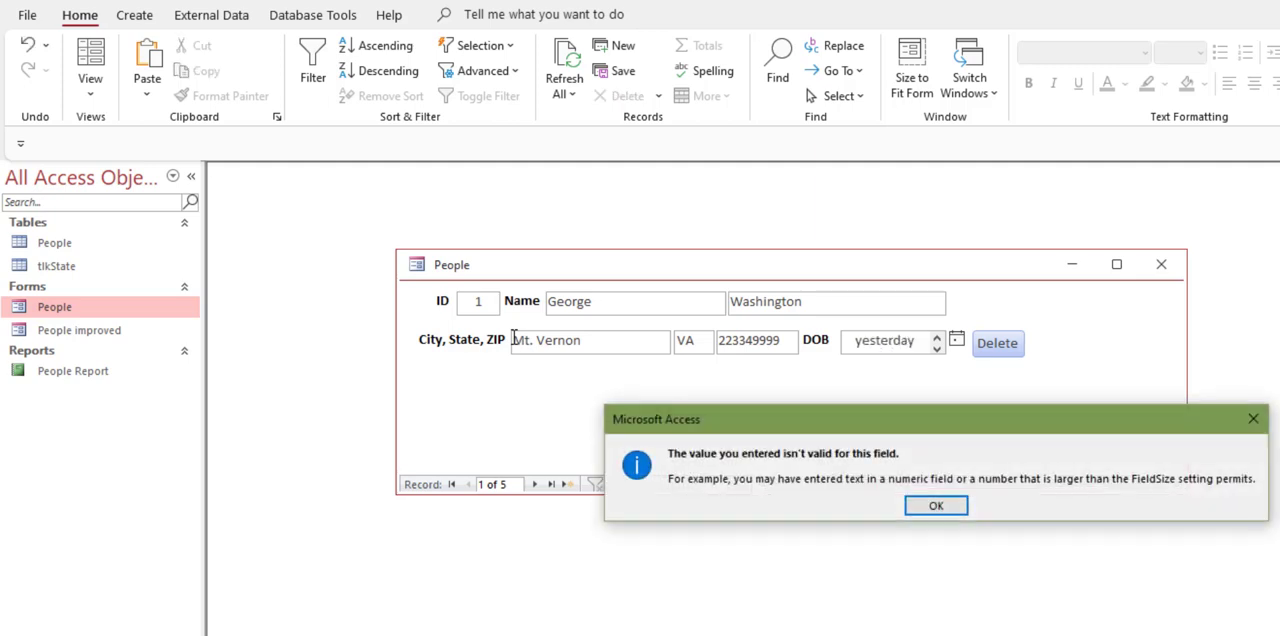
pyautogui.press('Escape')
pyautogui.press('Escape')
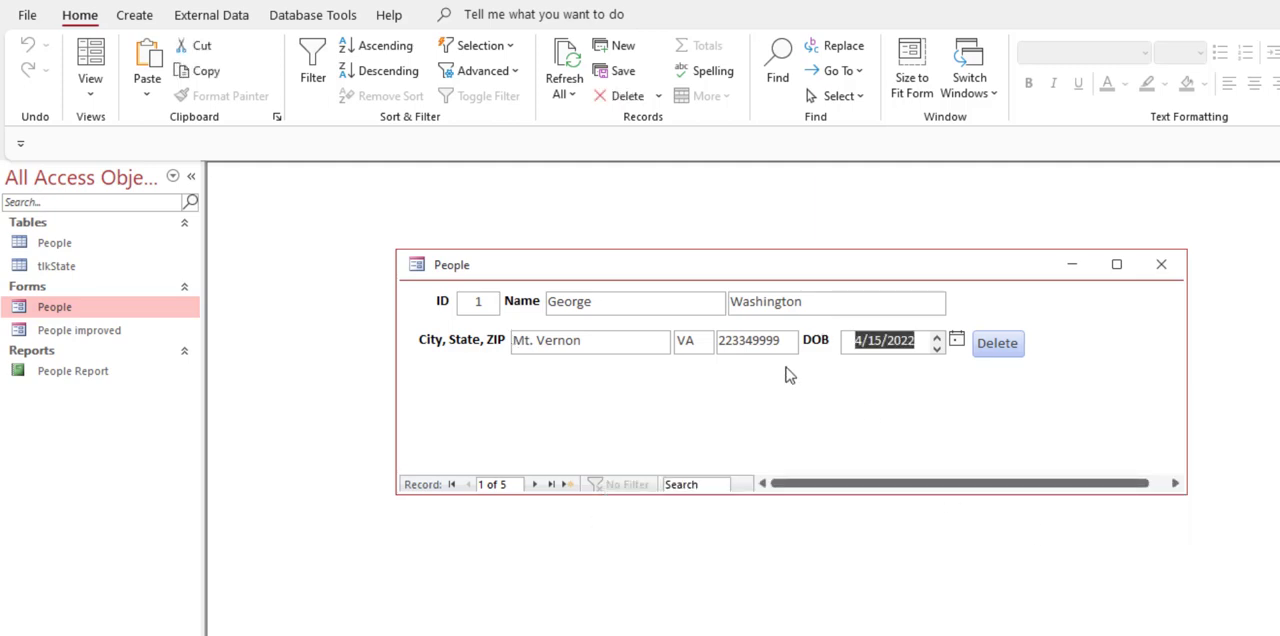
# Step: Open the People table, examine its BirthDate column, and close the table again
pyautogui.doubleClick(55, 243)
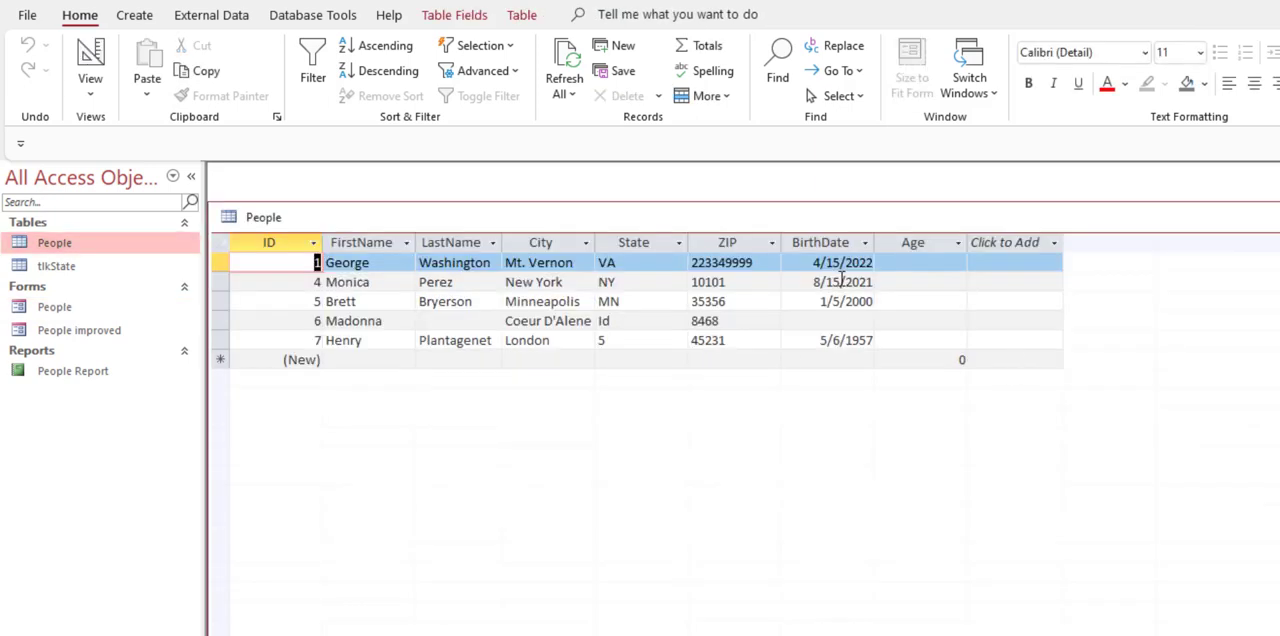
pyautogui.click(838, 243)
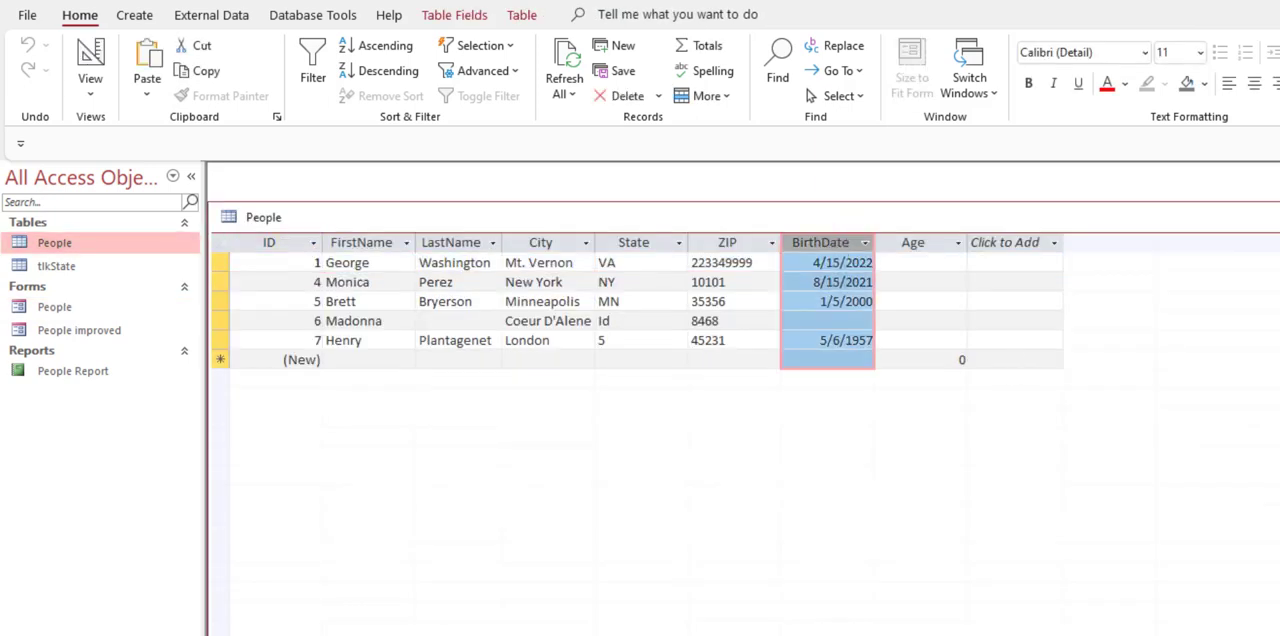
pyautogui.hotkey('ctrl', 'w')
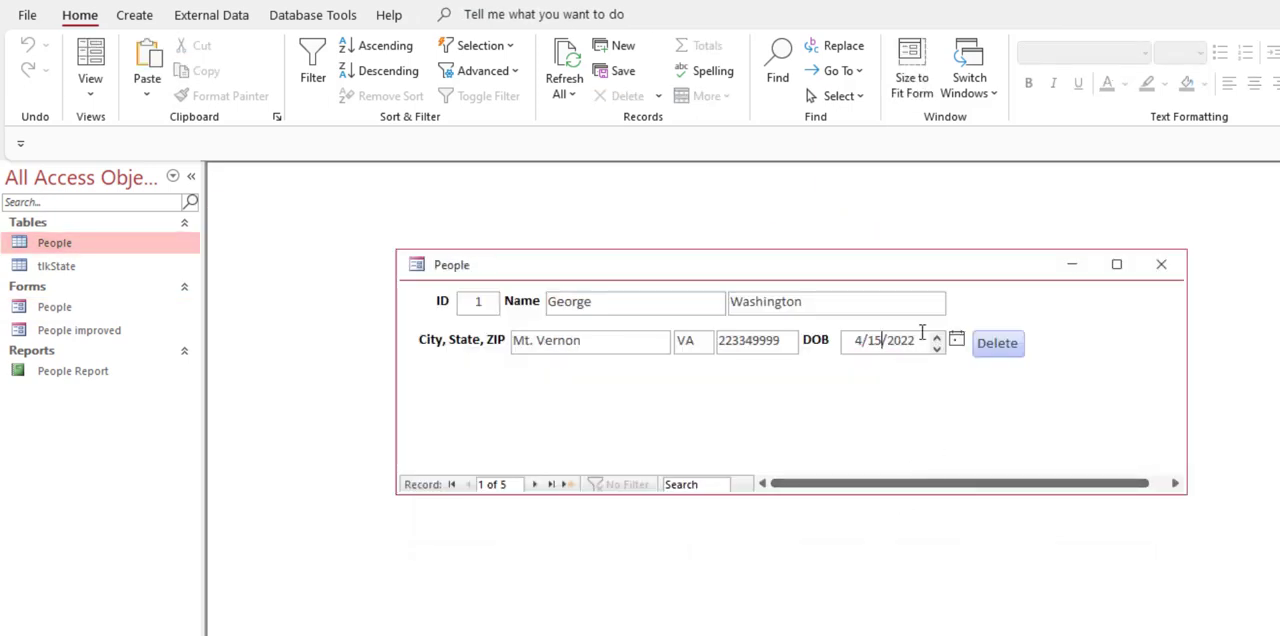
# Step: Replace the first record's state with VS in the People form and move to its City field
pyautogui.click(700, 342)
pyautogui.doubleClick(688, 341)
pyautogui.click(695, 342)
pyautogui.moveTo(693, 341); pyautogui.dragTo(641, 338)
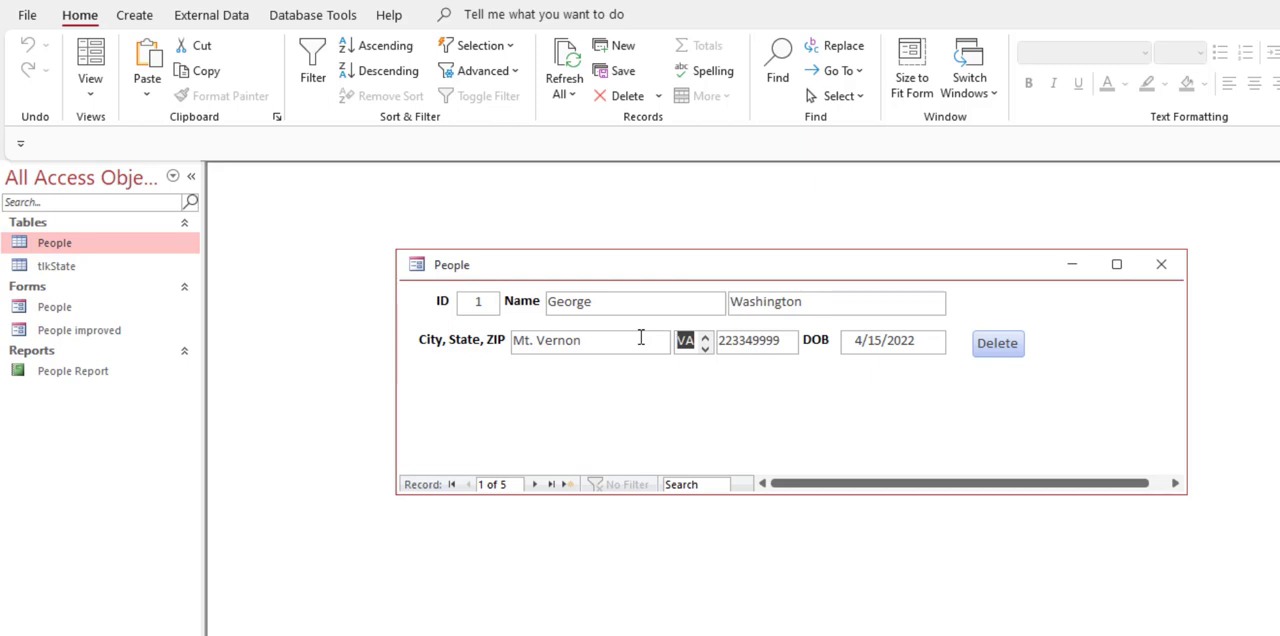
pyautogui.write('V')
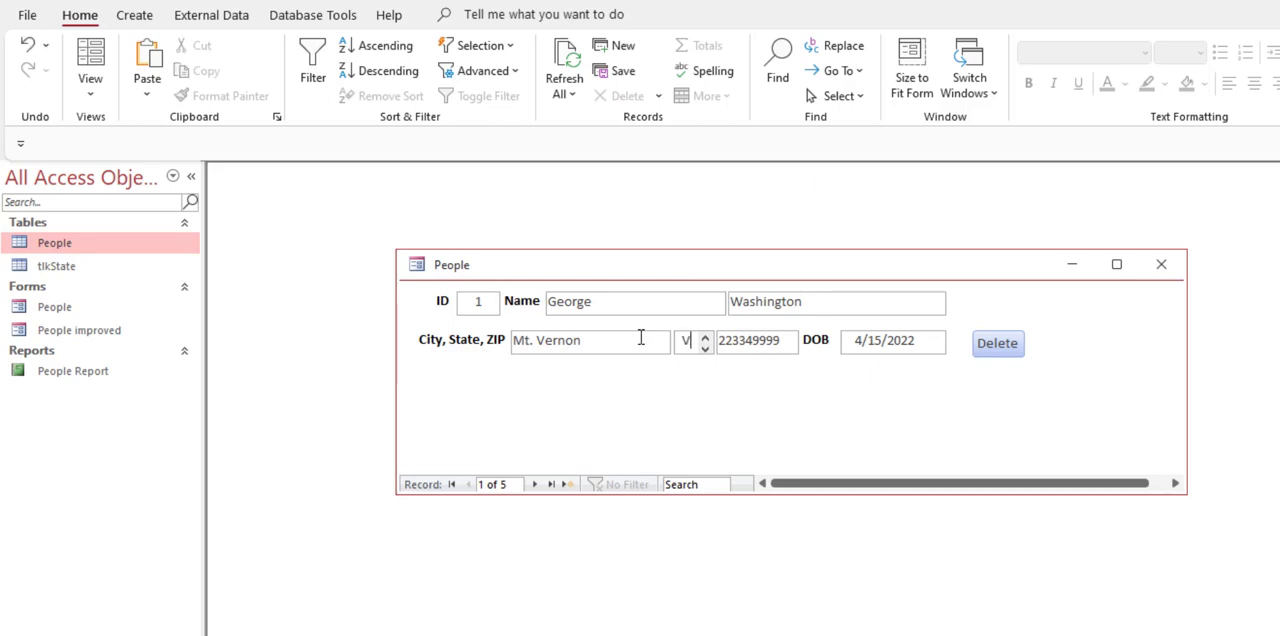
pyautogui.write('S')
pyautogui.click(641, 338)
pyautogui.moveTo(580, 334); pyautogui.dragTo(468, 319)
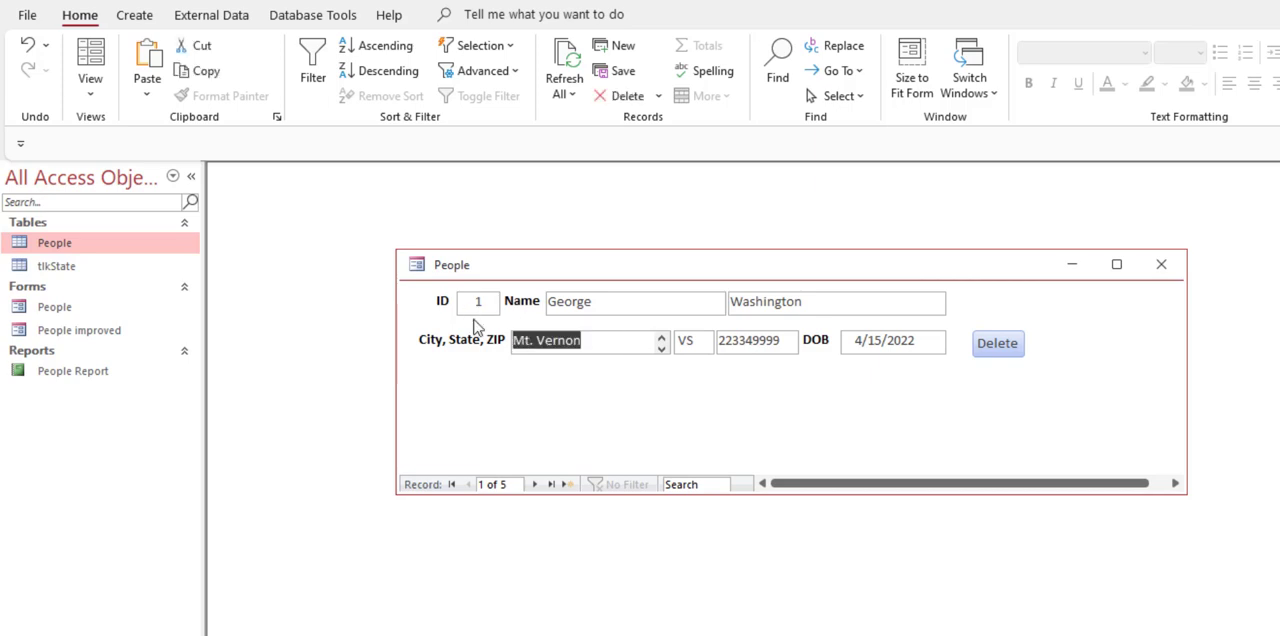
# Step: Start a new record in the People form with the name Abraham Lincoln, and check its ID field
pyautogui.click(566, 486)
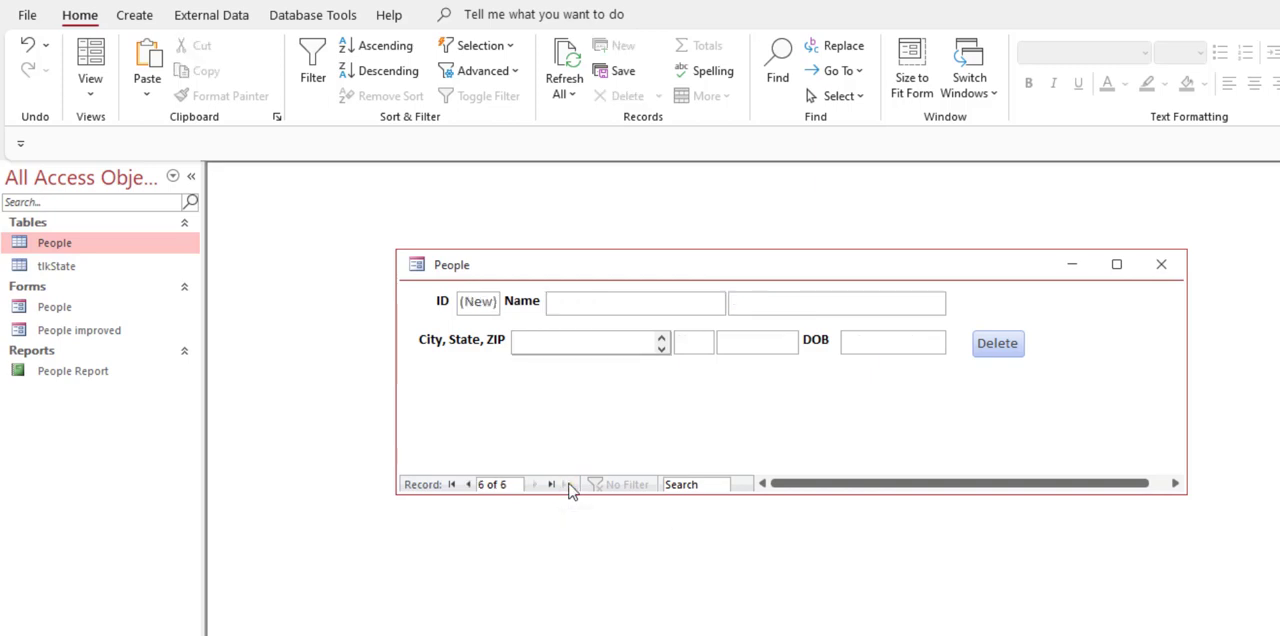
pyautogui.click(606, 307)
pyautogui.write('Abraham')
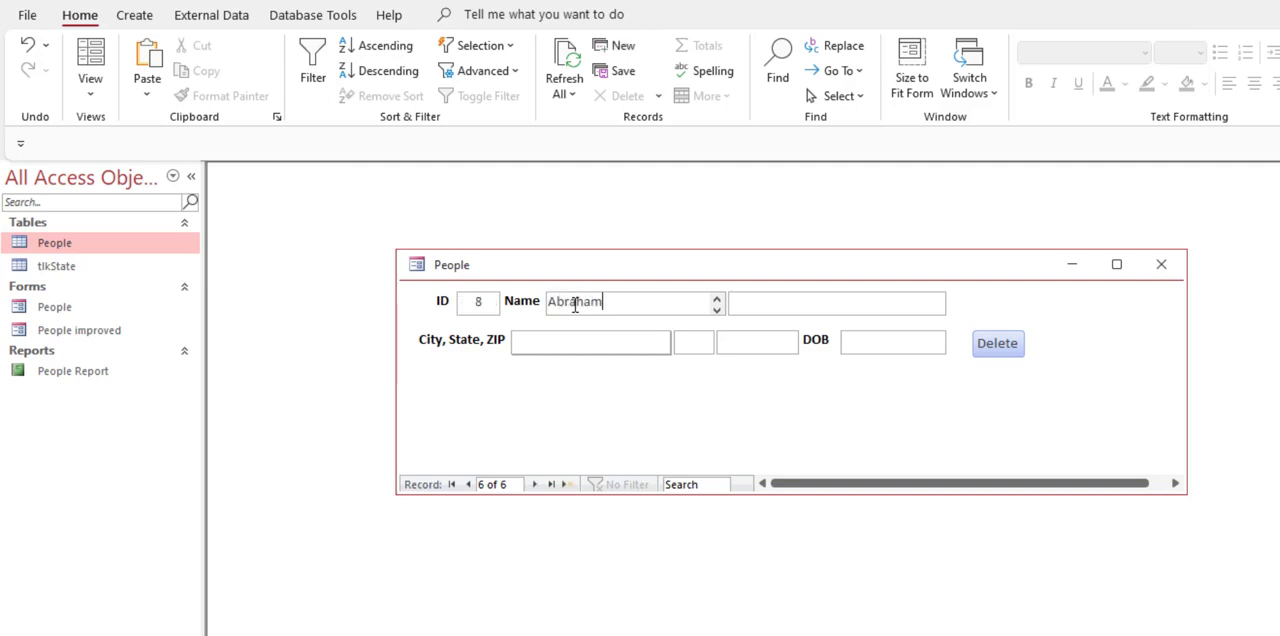
pyautogui.press('Tab')
pyautogui.write('Lincoln')
pyautogui.press('Tab')
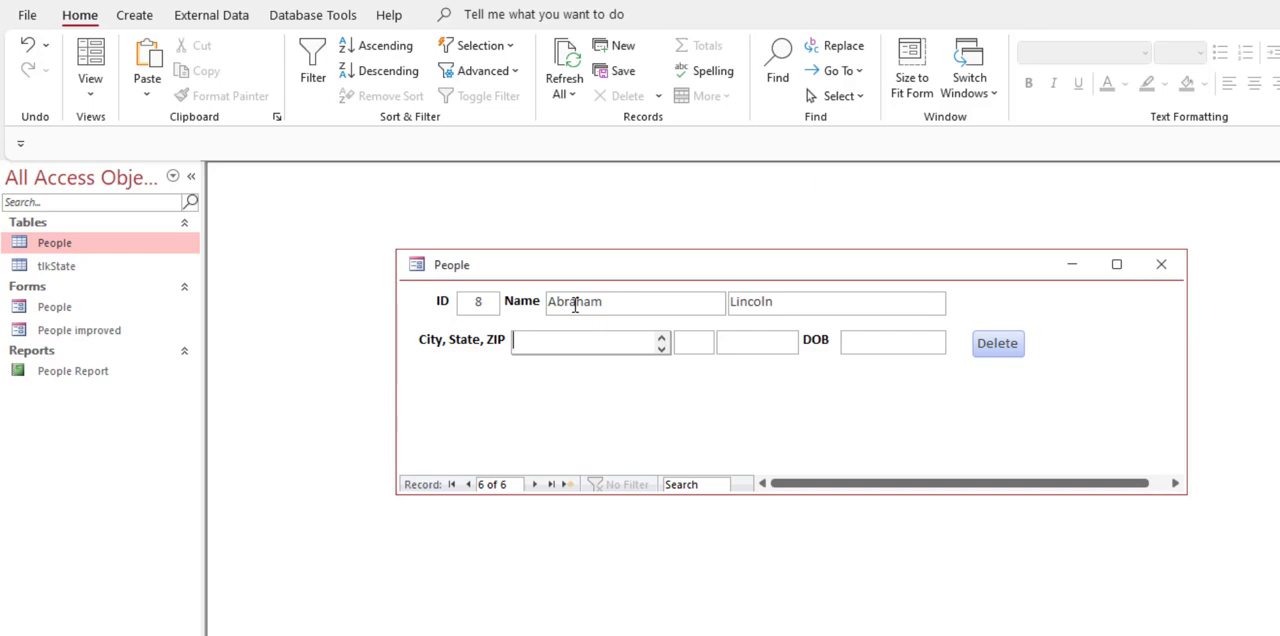
pyautogui.doubleClick(470, 301)
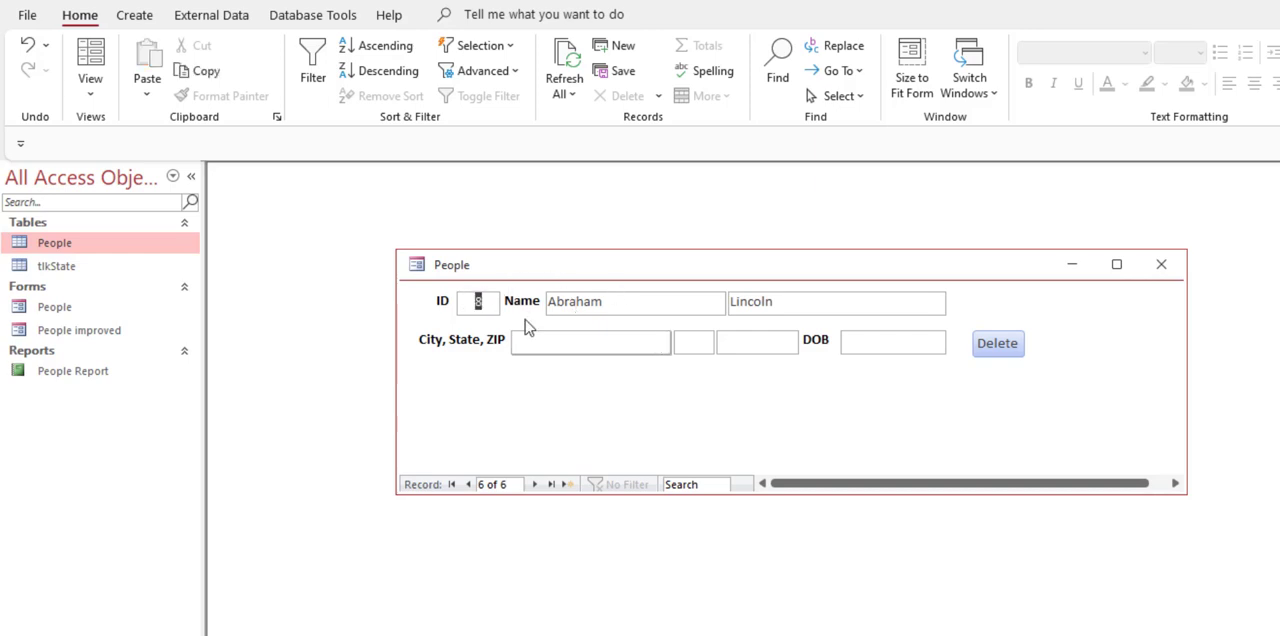
# Step: Fill in the new record's city as Lincoln, state as NE and ZIP as 445
pyautogui.click(559, 352)
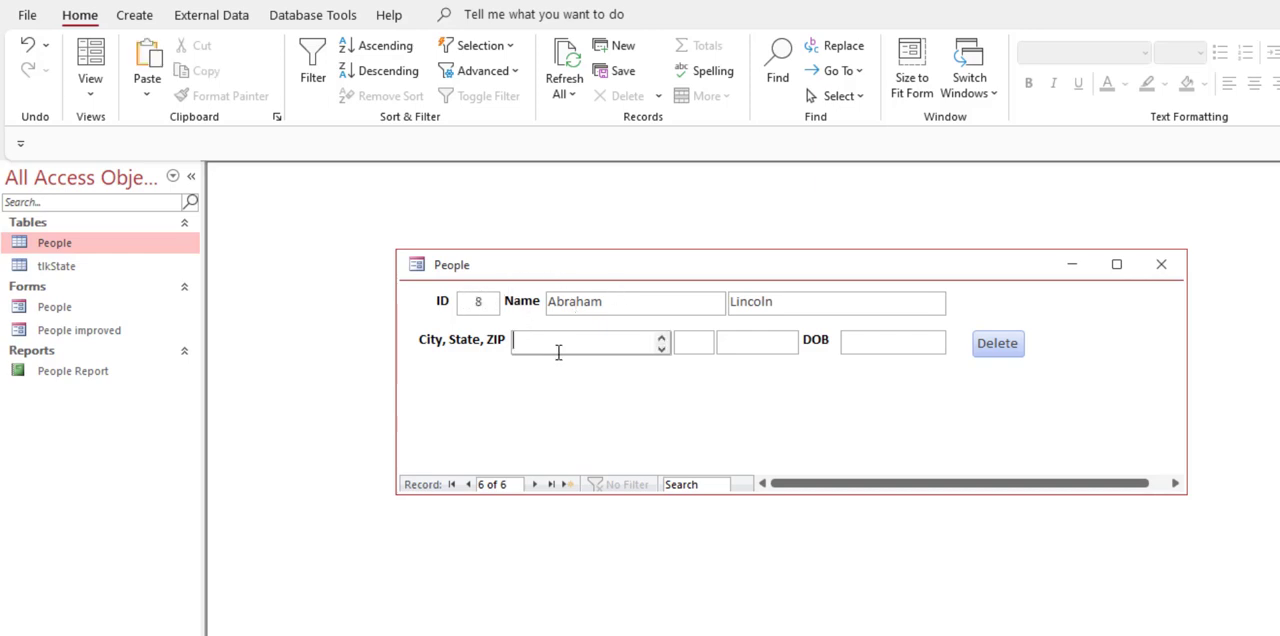
pyautogui.write('Lincoln')
pyautogui.press('Tab')
pyautogui.write('NE')
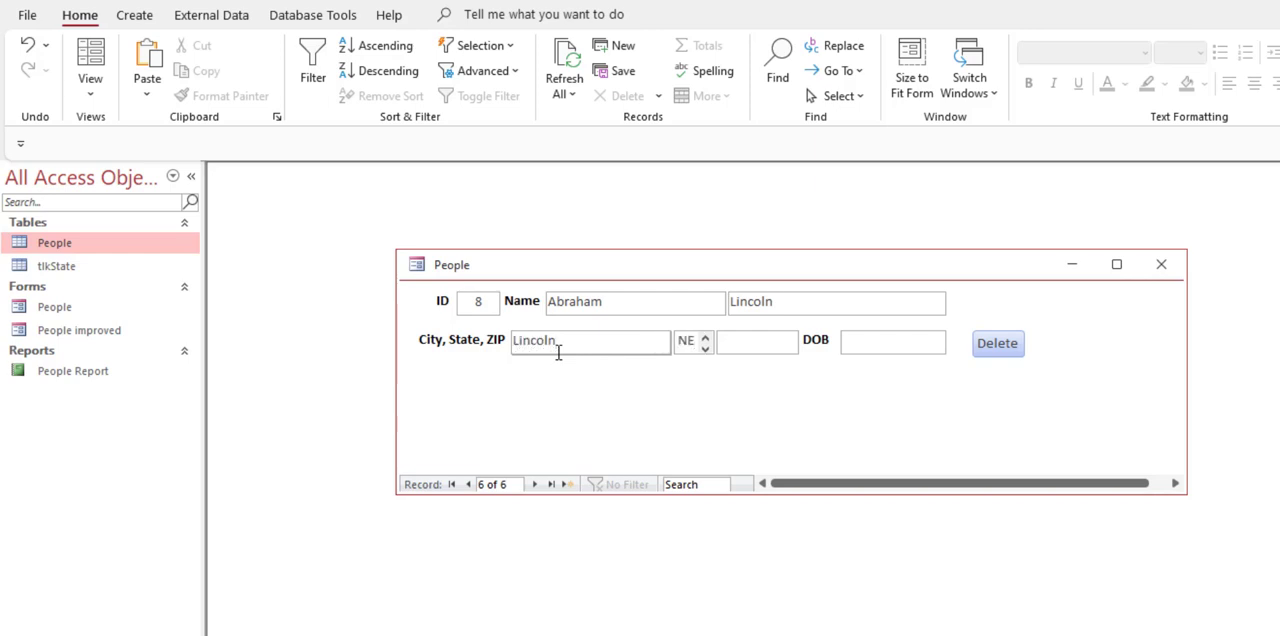
pyautogui.press('Tab')
pyautogui.write('445')
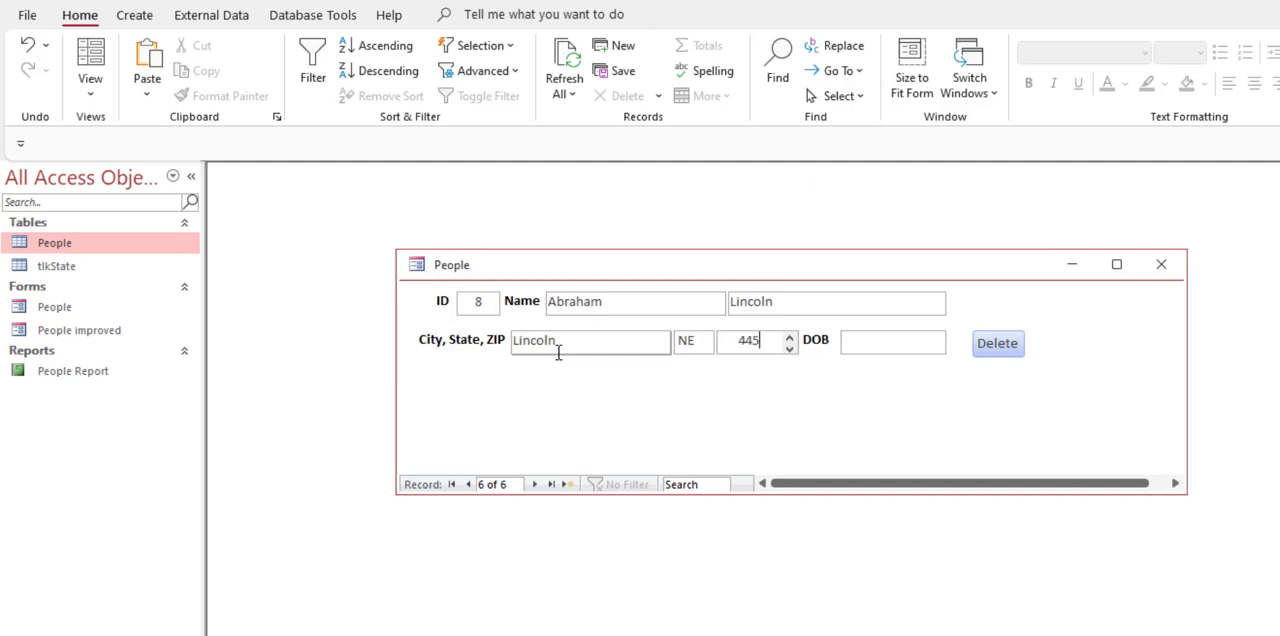
pyautogui.press('Tab')
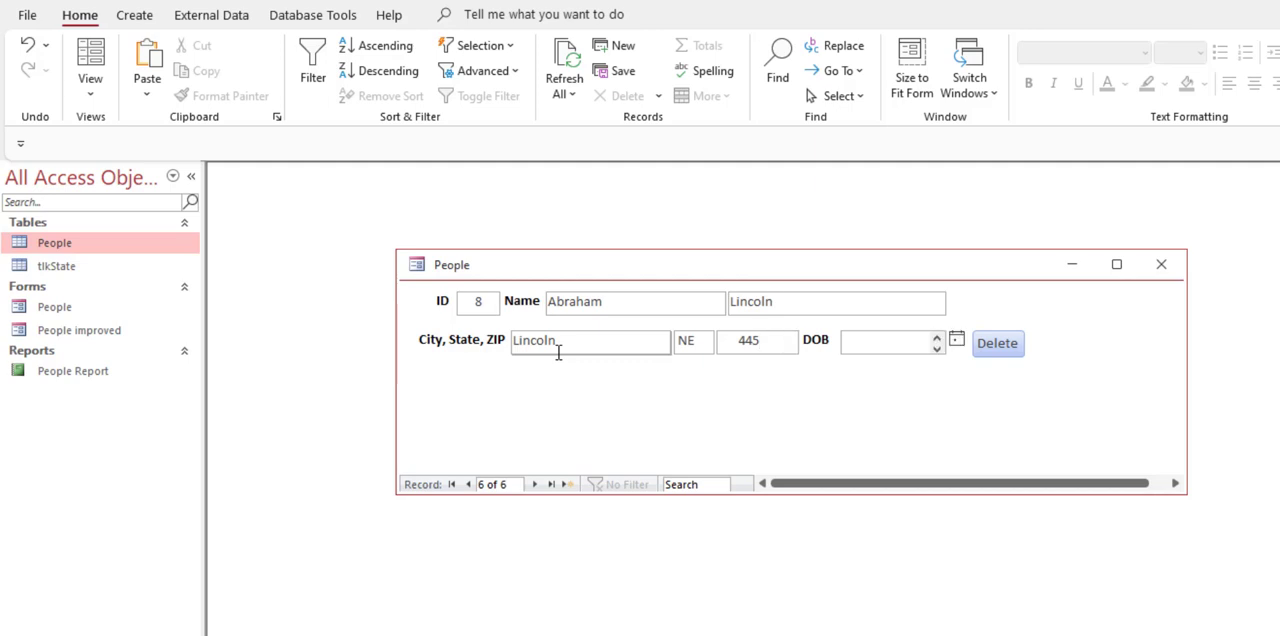
# Step: Replace the new record's state with Kt and move to its DOB field
pyautogui.hotkey('shift', 'Tab')
pyautogui.hotkey('shift', 'Tab')
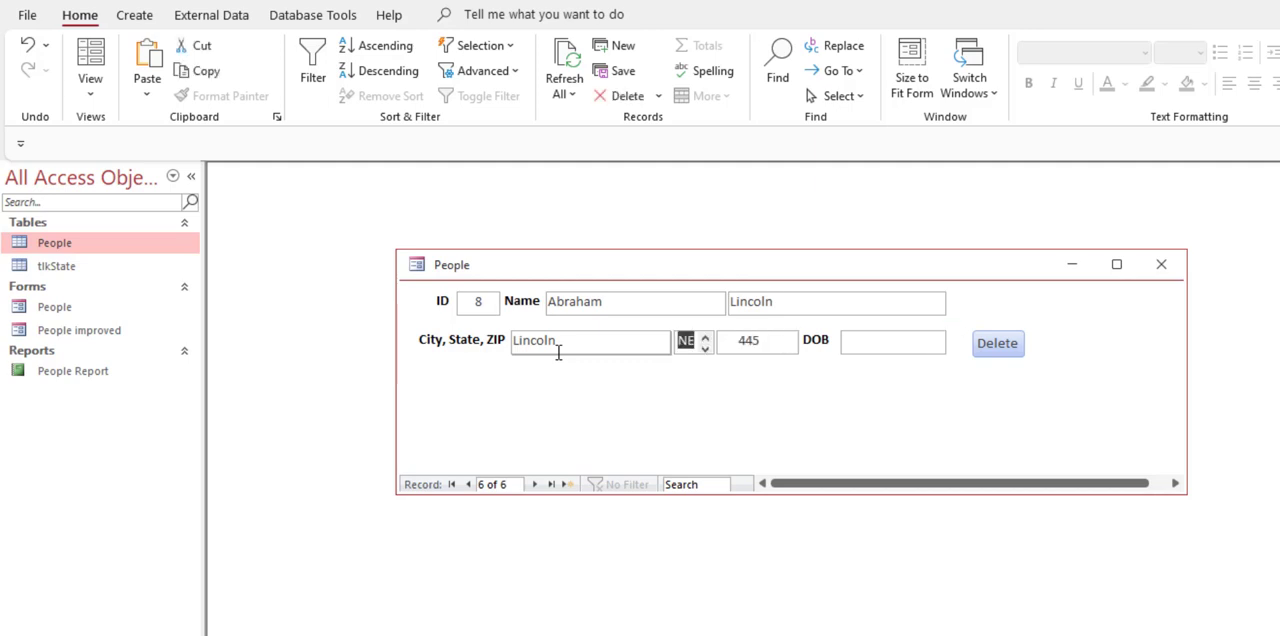
pyautogui.press('BackSpace')
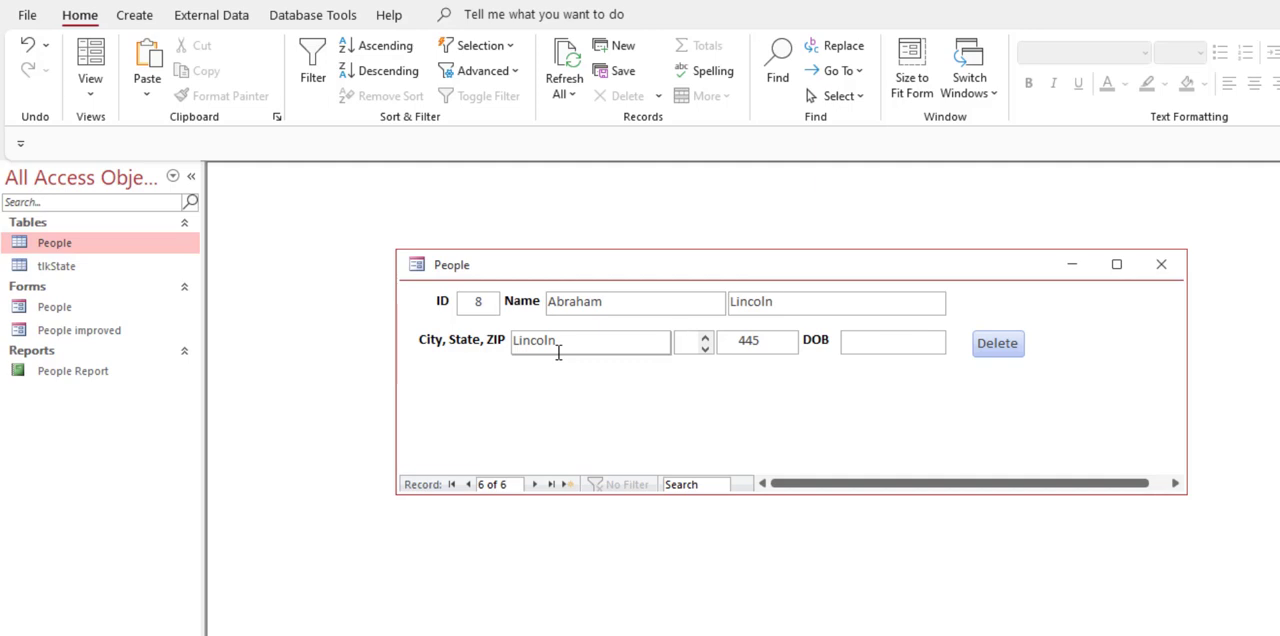
pyautogui.write('K')
pyautogui.write('r')
pyautogui.press('BackSpace')
pyautogui.press('BackSpace')
pyautogui.write('Kt')
pyautogui.click(878, 339)
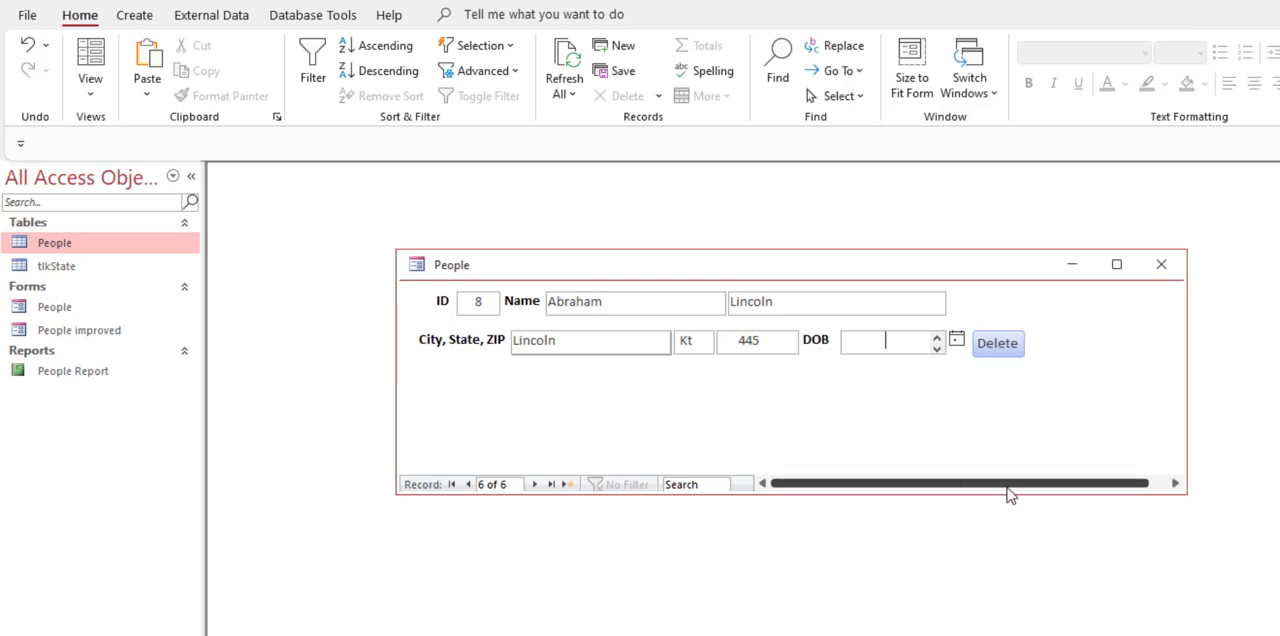
# Step: Change the new record's city to Lincoln, KY and clear its State field
pyautogui.click(597, 342)
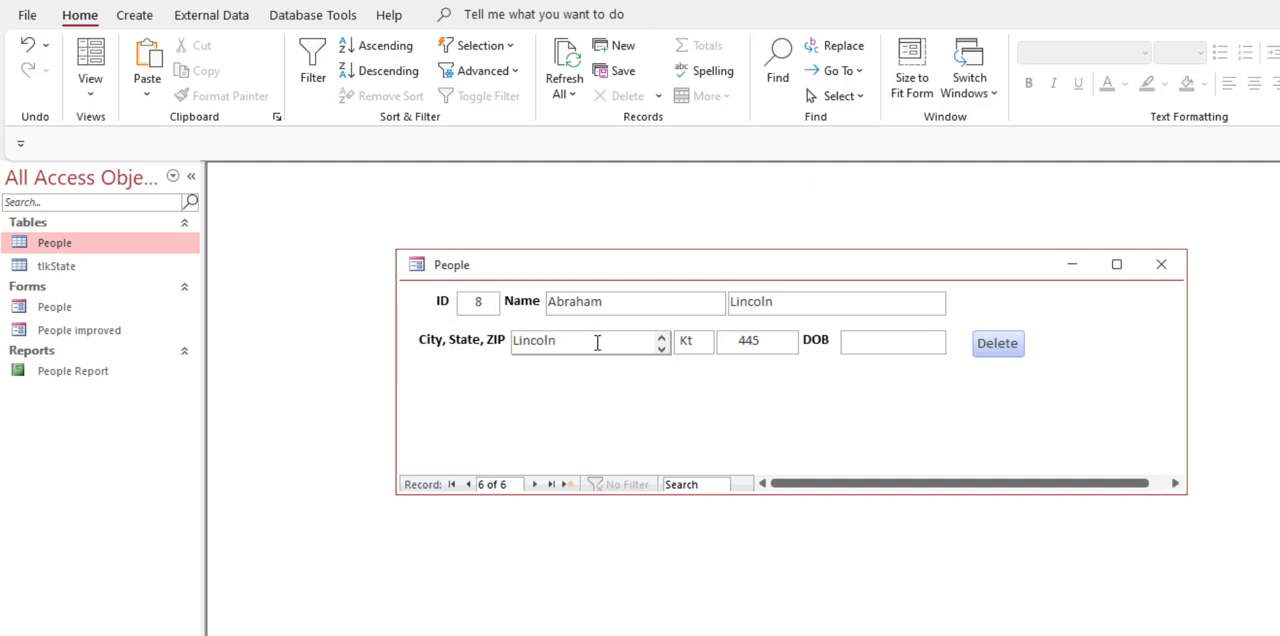
pyautogui.write(', KY')
pyautogui.press('Tab')
pyautogui.press('BackSpace')
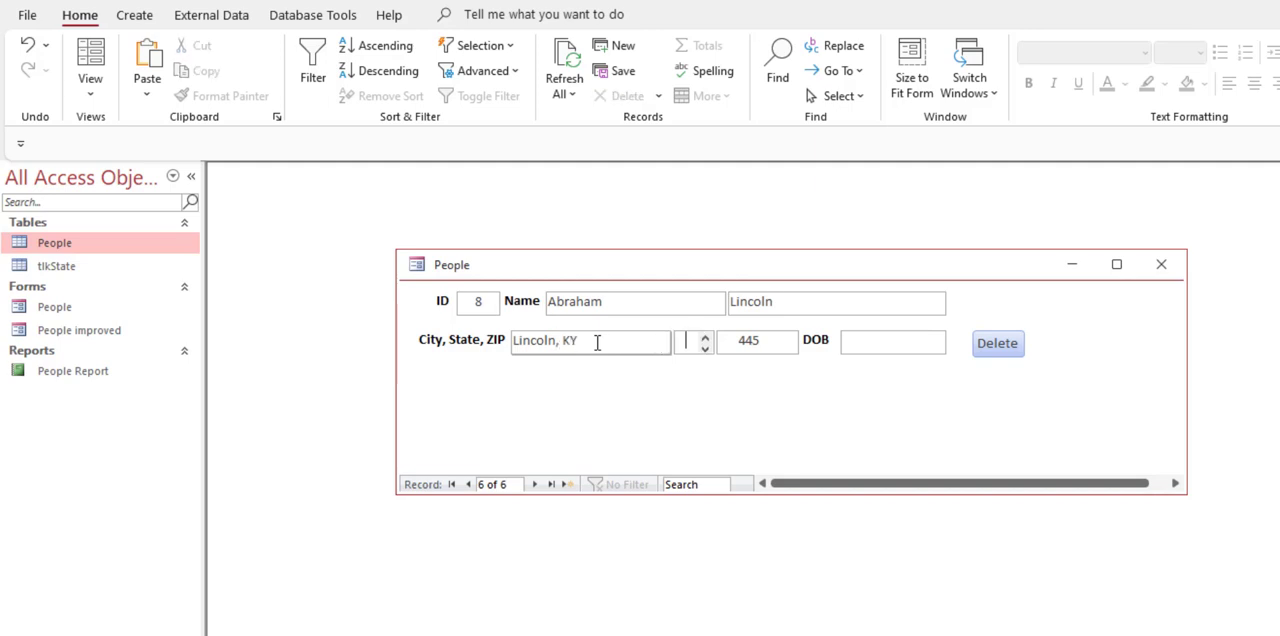
pyautogui.press('Tab')
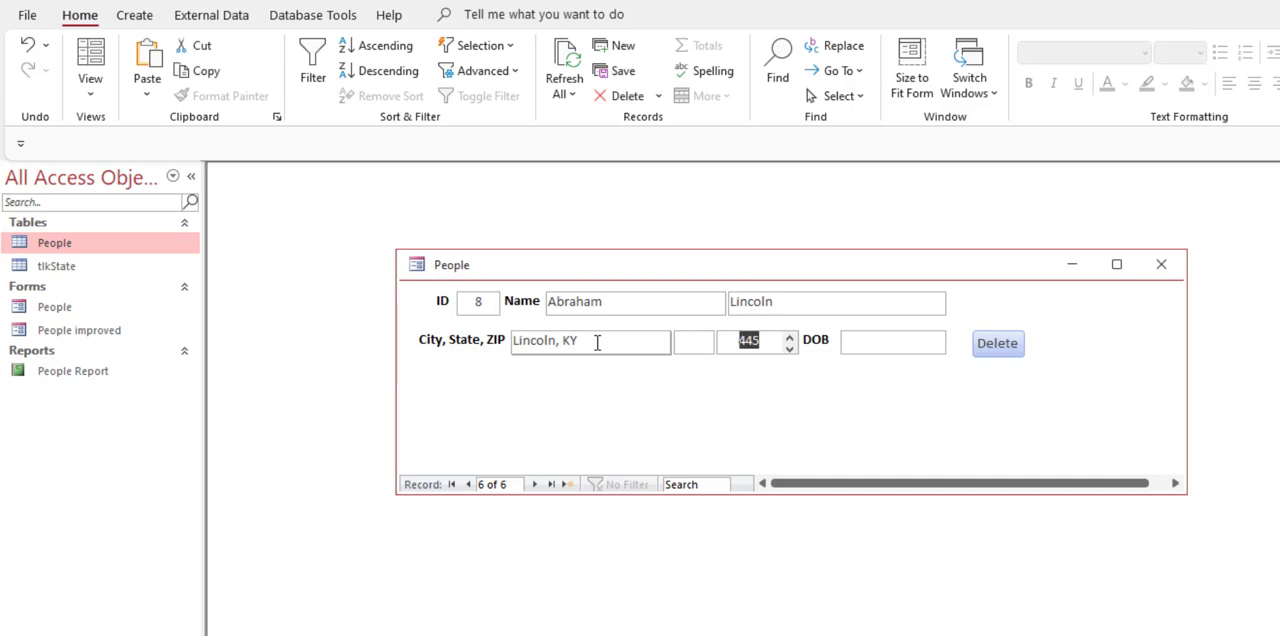
# Step: Enter a date of birth with a far-future year in the new record and examine that year
pyautogui.click(873, 340)
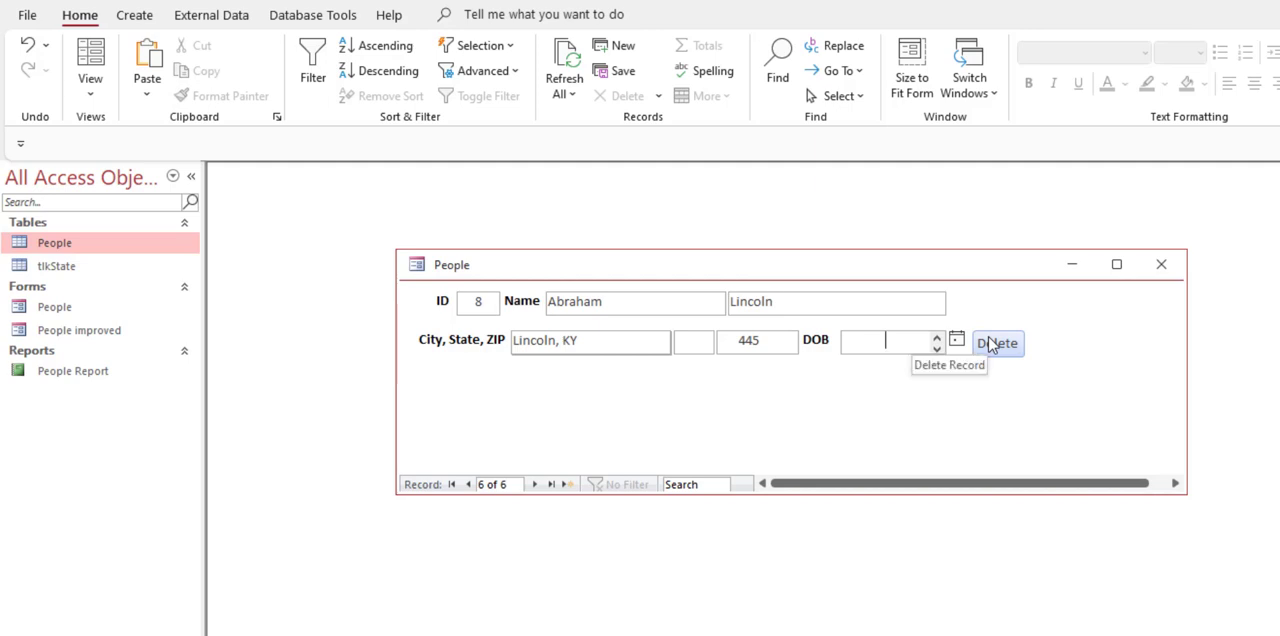
pyautogui.write('1/15/')
pyautogui.write('8121')
pyautogui.hotkey('shift', 'Tab')
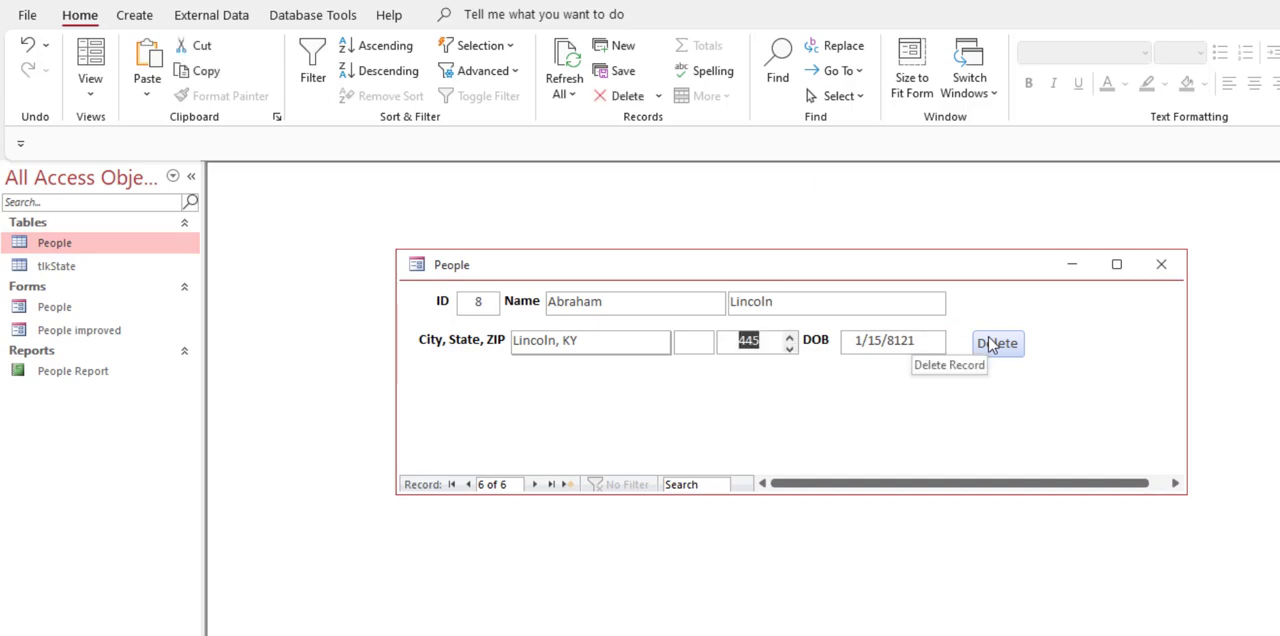
pyautogui.moveTo(918, 341); pyautogui.dragTo(887, 341)
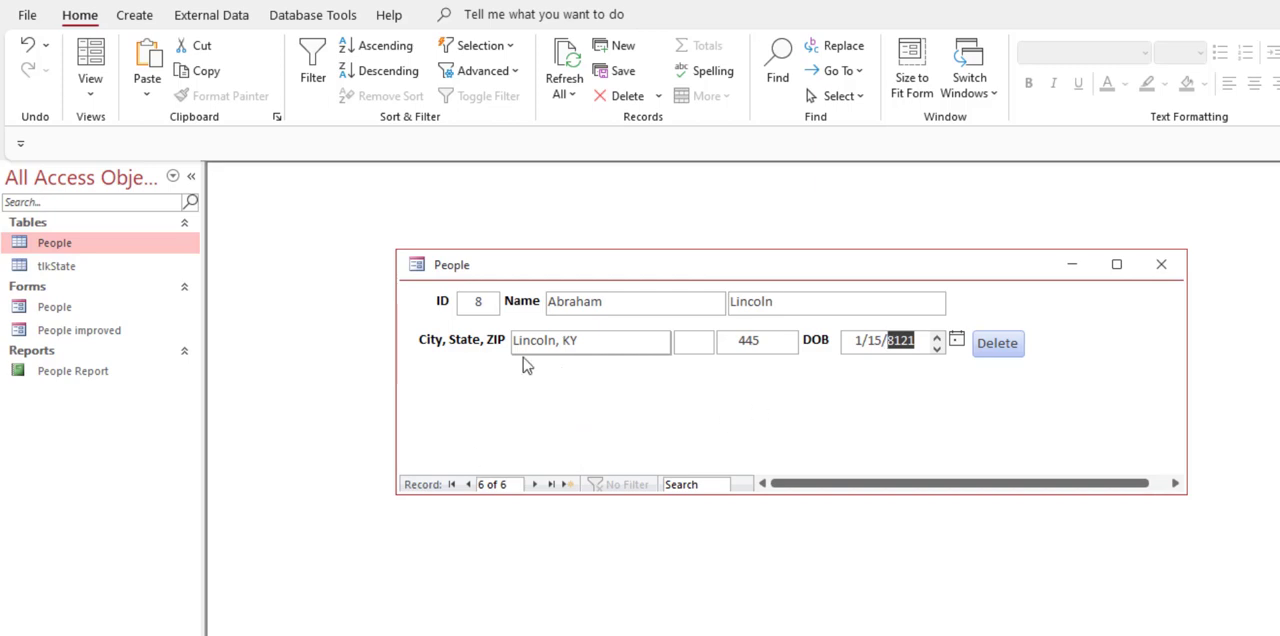
pyautogui.click(851, 302)
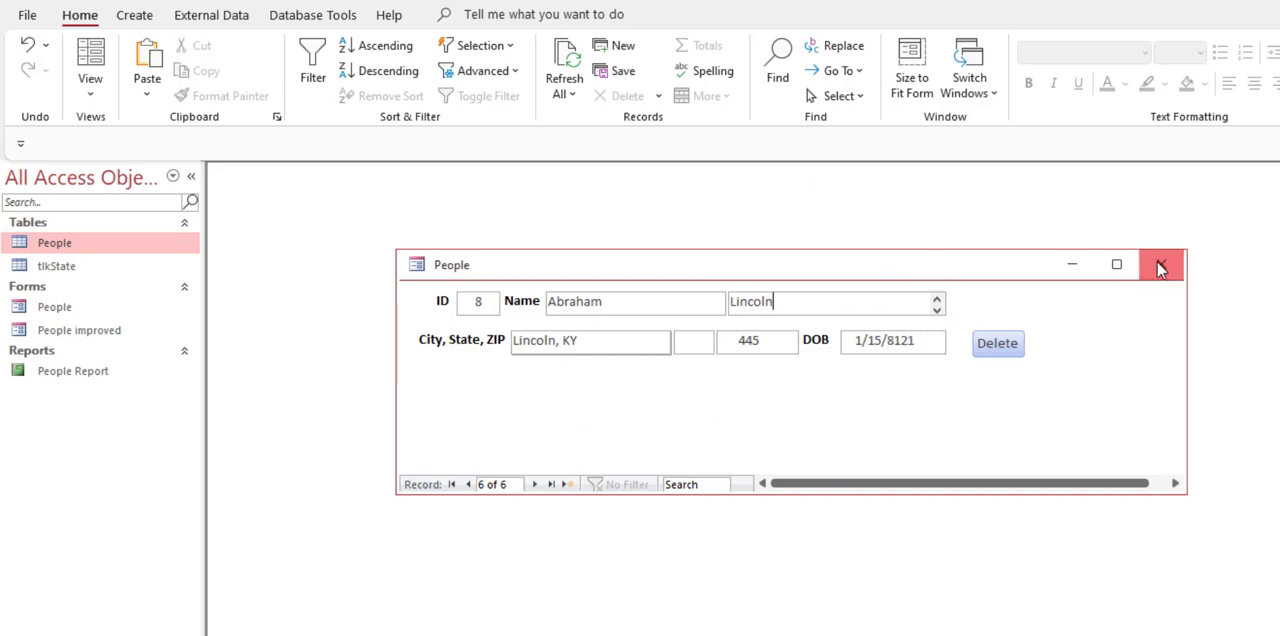
# Step: Close the People form and open the People improved form to inspect the first record's DOB, name and city fields
pyautogui.click(1160, 266)
pyautogui.doubleClick(85, 331)
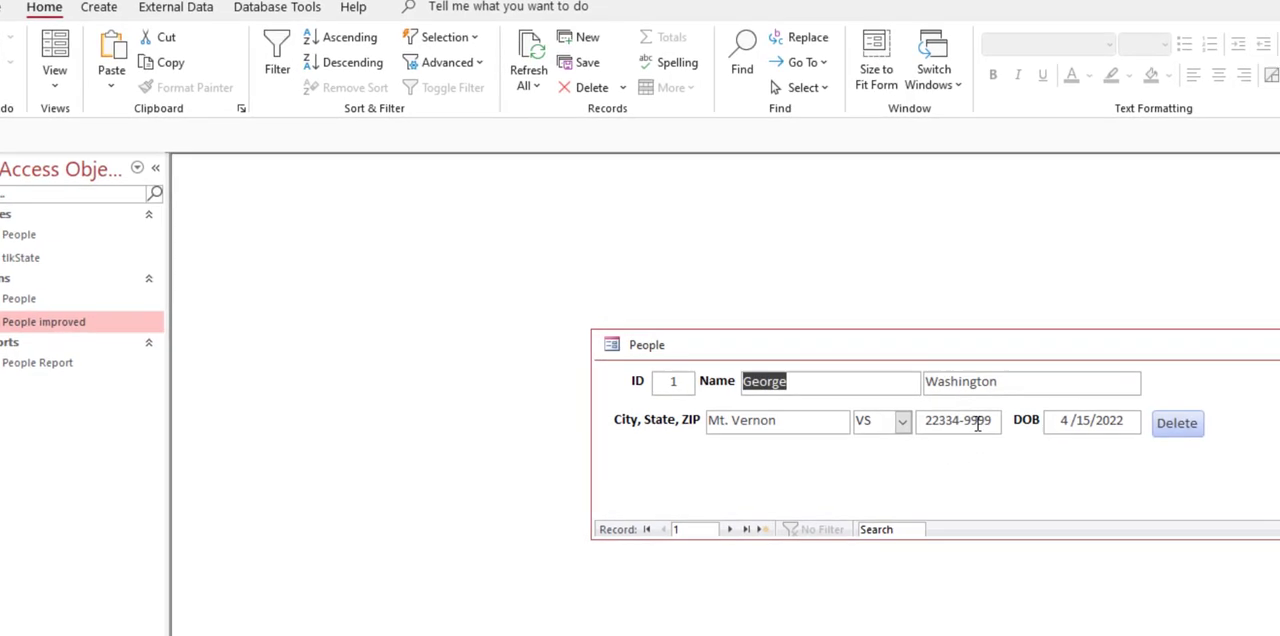
pyautogui.click(1174, 436)
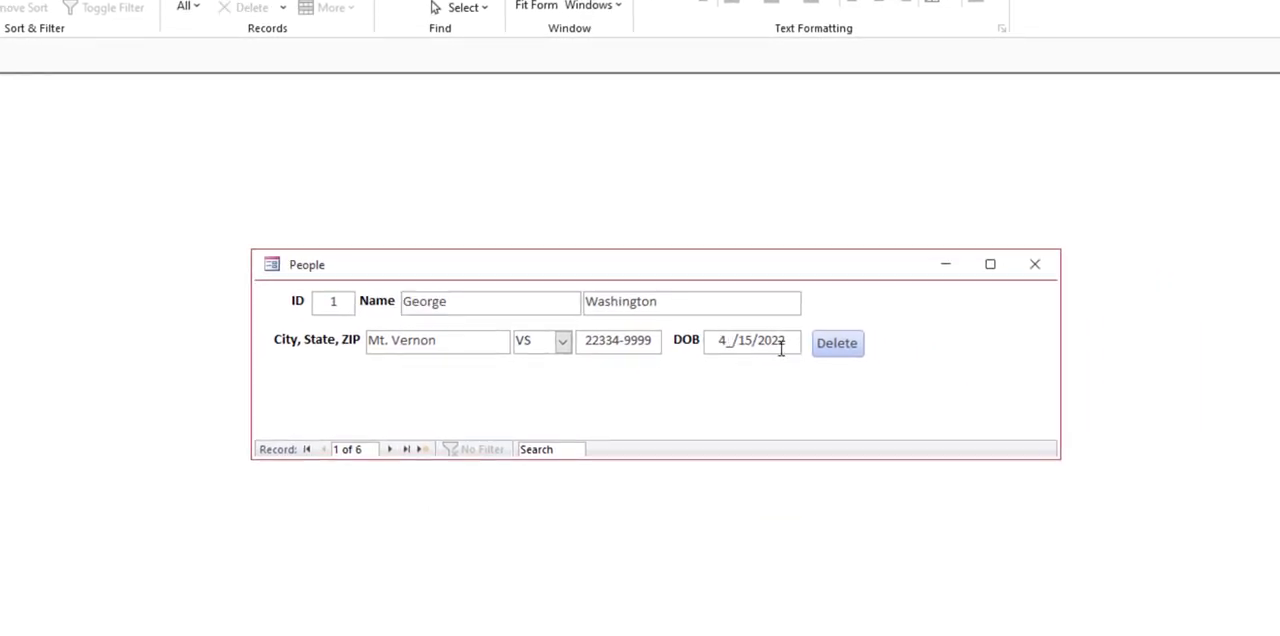
pyautogui.click(441, 303)
pyautogui.click(439, 336)
# Step: Try to enter BY as the first record's state in the improved form, dismissing any message
pyautogui.doubleClick(517, 337)
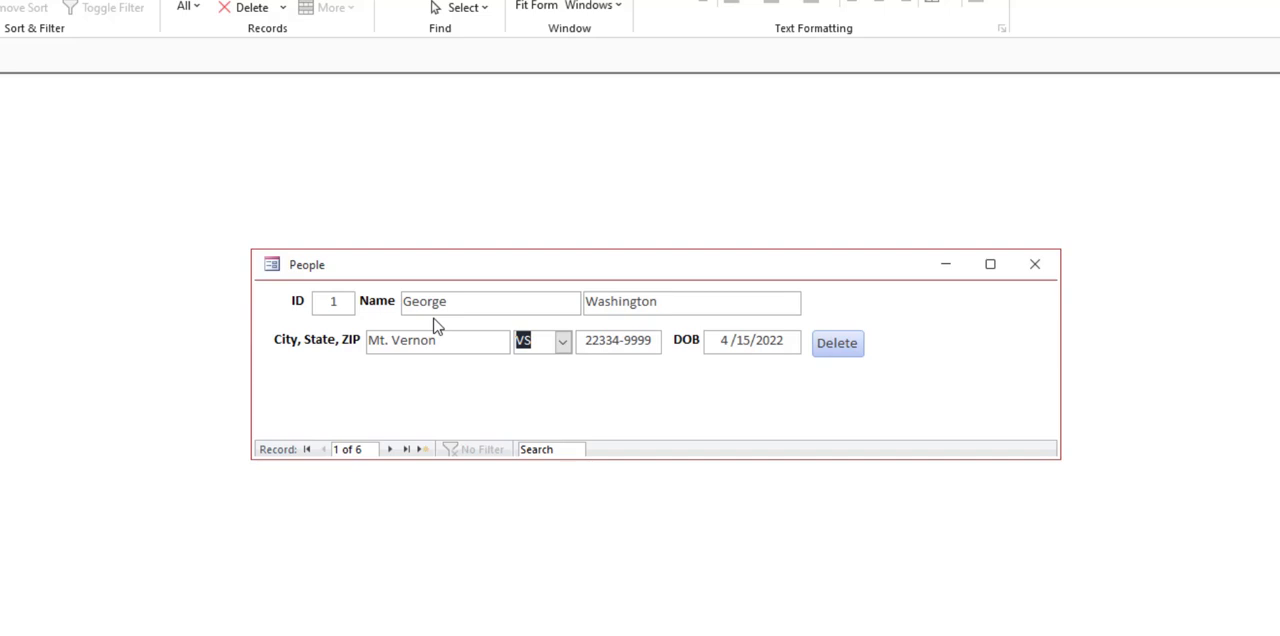
pyautogui.write('BY')
pyautogui.press('Tab')
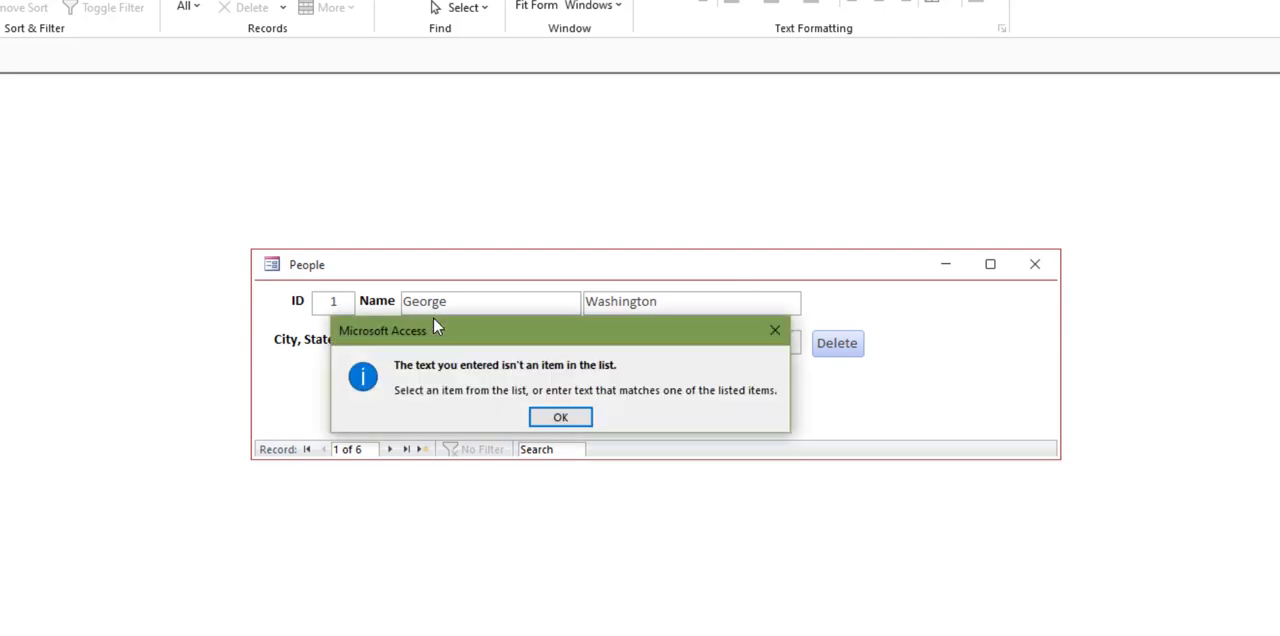
pyautogui.click(560, 417)
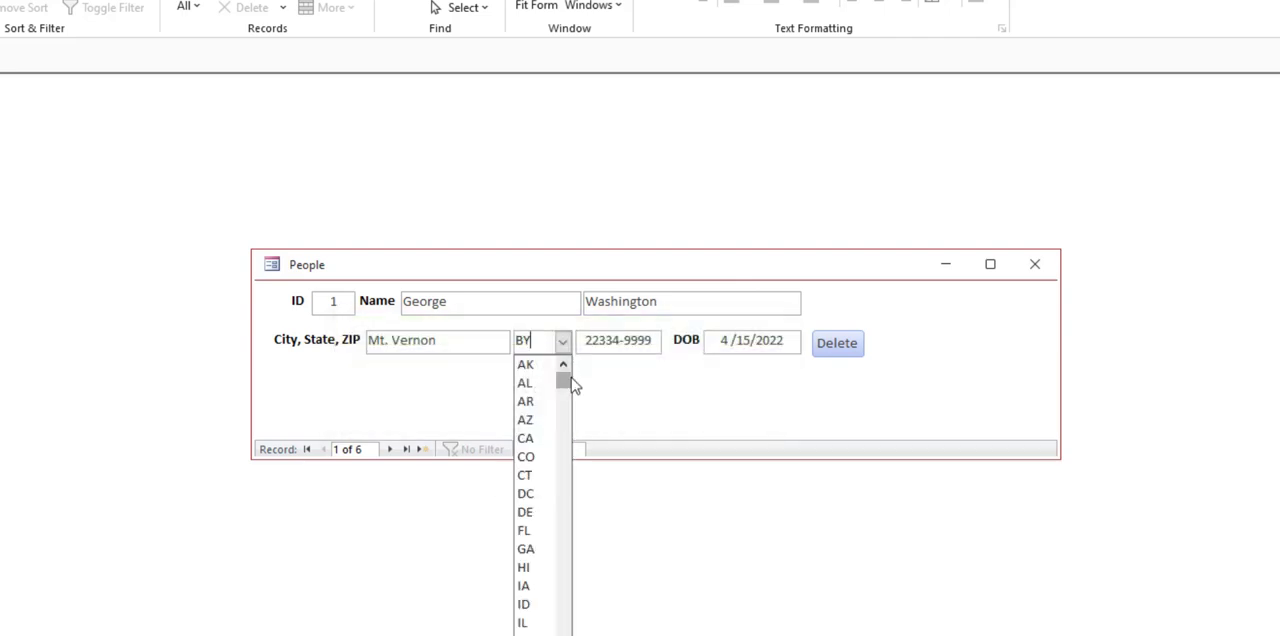
# Step: Examine the full list of state abbreviations offered for the State field in the improved form
pyautogui.moveTo(566, 381); pyautogui.dragTo(563, 628)
pyautogui.scroll(3, 545, 526)
pyautogui.scroll(7, 546, 486)
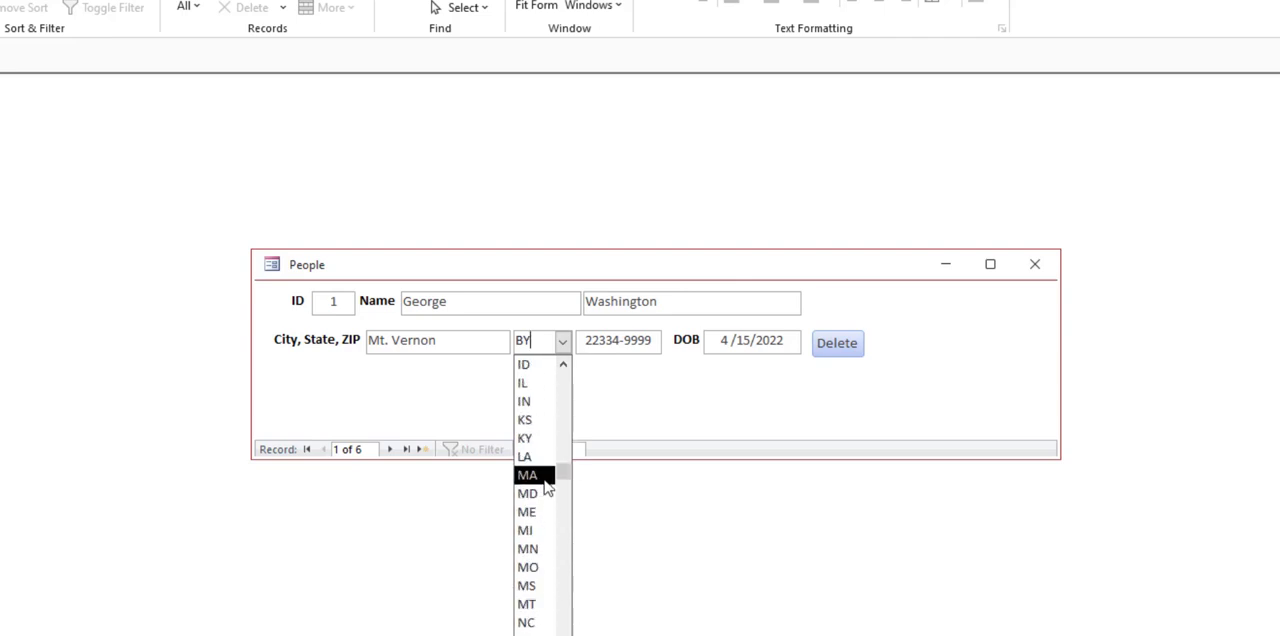
pyautogui.scroll(-9, 547, 400)
pyautogui.scroll(-1, 545, 516)
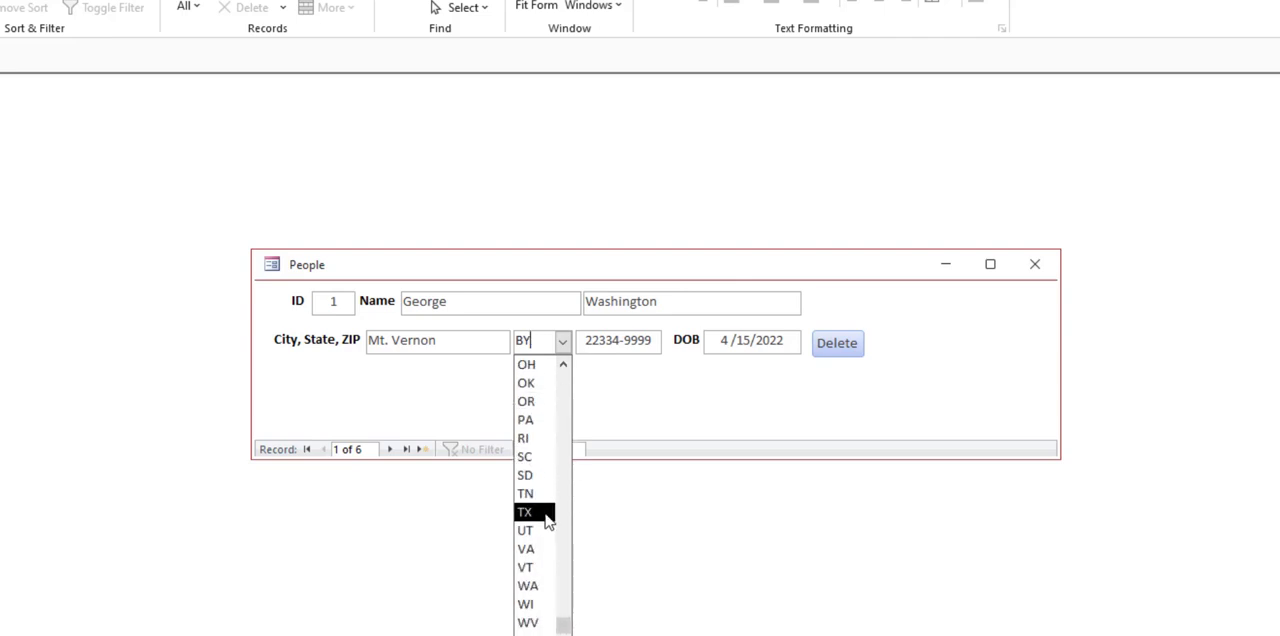
pyautogui.scroll(10, 544, 514)
pyautogui.scroll(2, 543, 510)
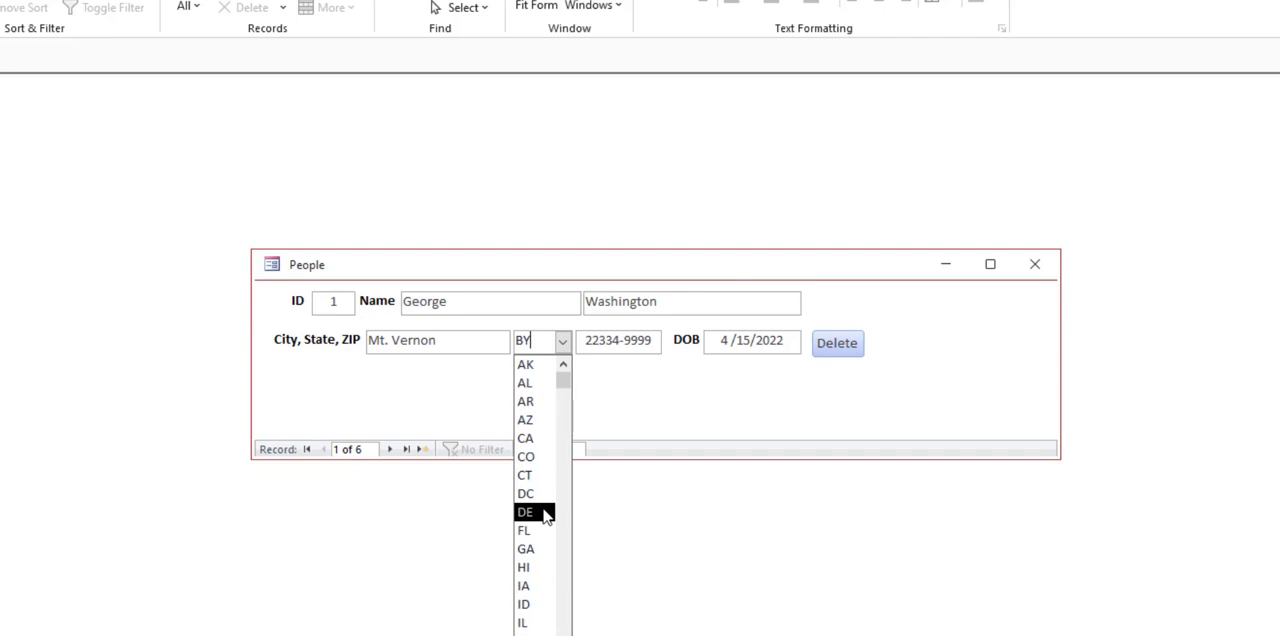
pyautogui.click(563, 345)
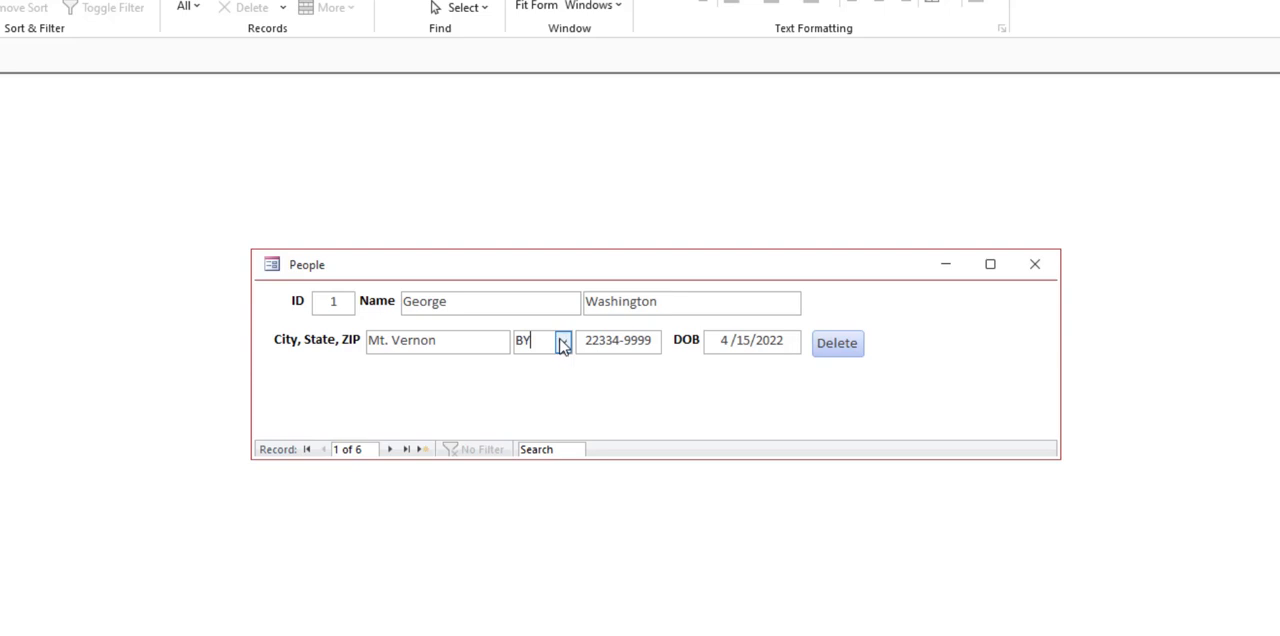
pyautogui.click(563, 345)
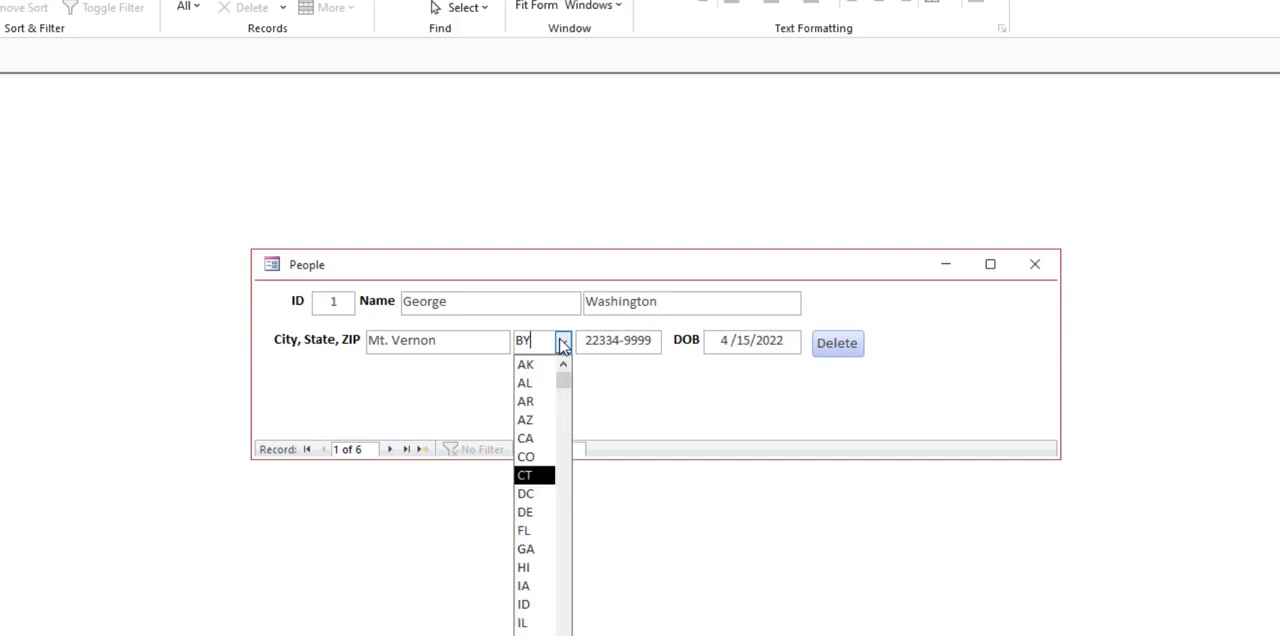
# Step: Leave the State field, dismiss any message, enter VA as the state instead, and return to the first record
pyautogui.click(647, 342)
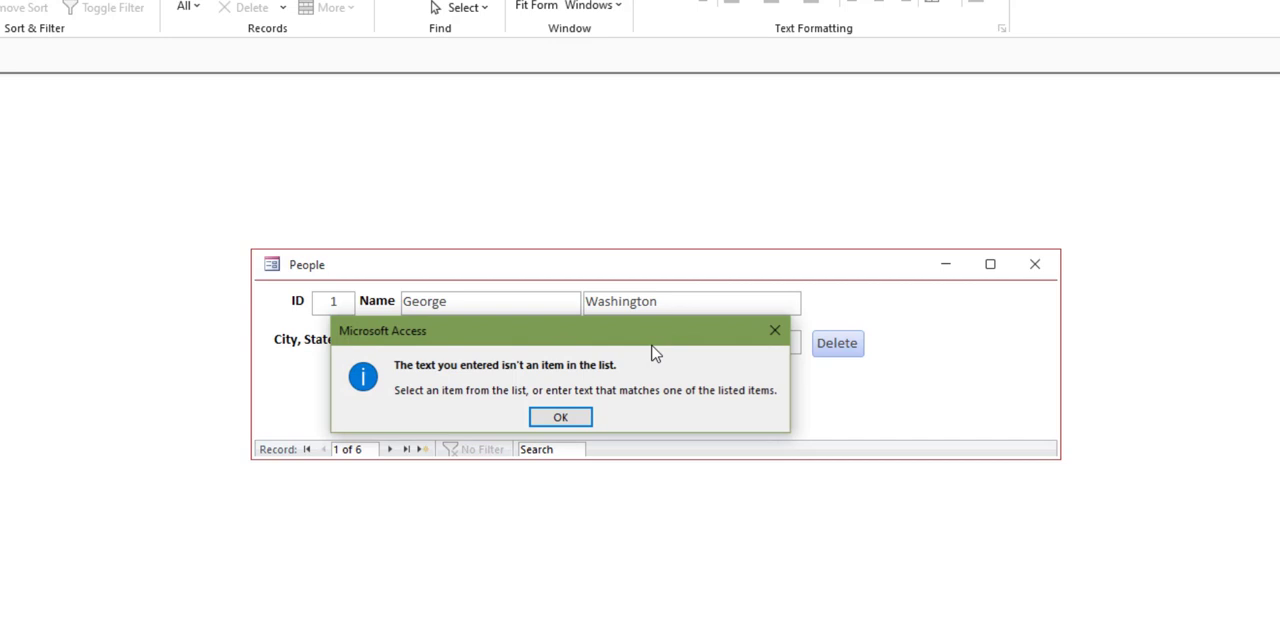
pyautogui.click(570, 420)
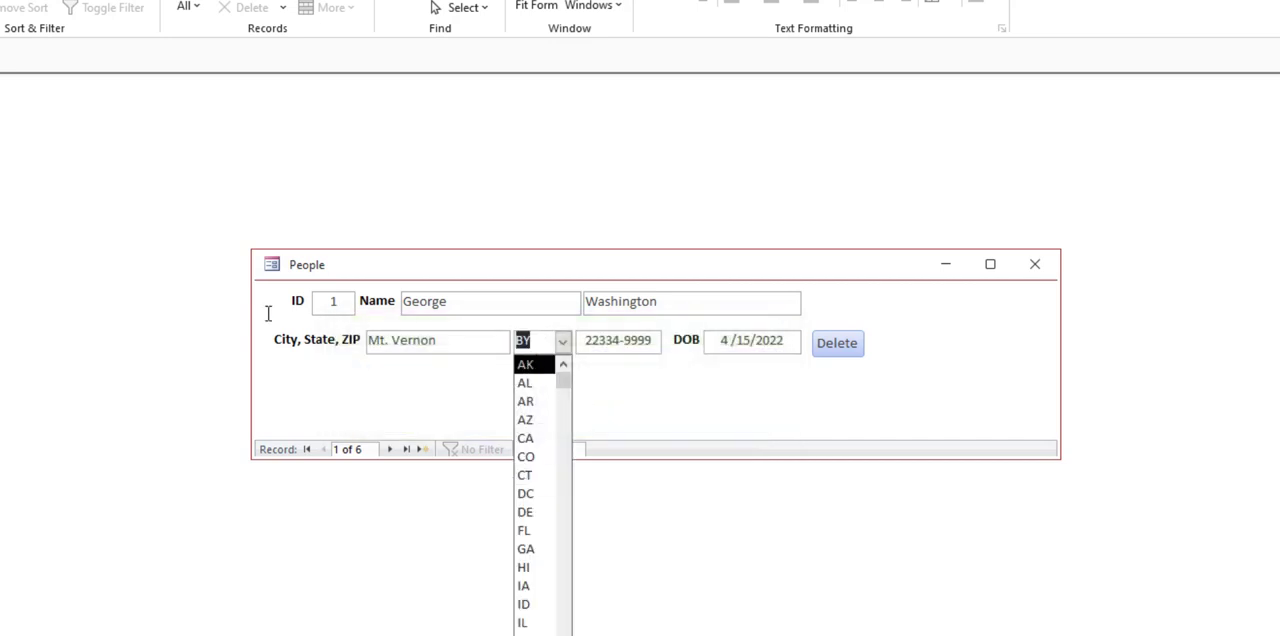
pyautogui.write('va')
pyautogui.press('Tab')
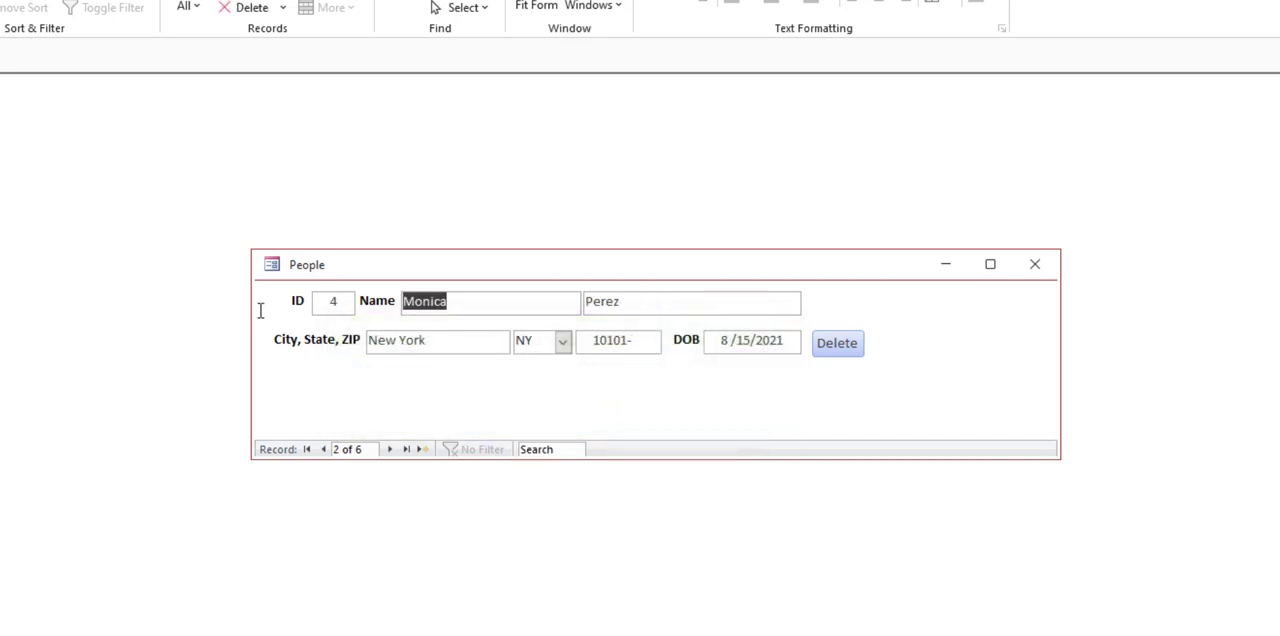
pyautogui.click(323, 450)
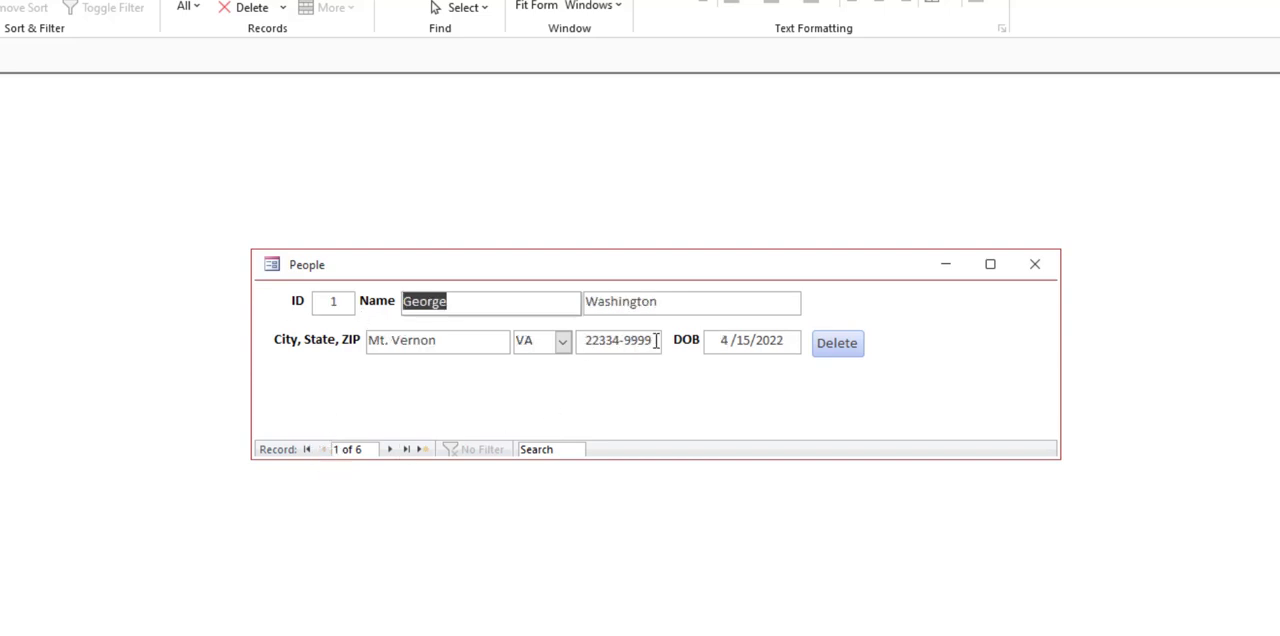
# Step: Clear the first record's ZIP, try to leave the field with only 4 entered, and complete the ZIP as 48987
pyautogui.moveTo(657, 340); pyautogui.dragTo(446, 312)
pyautogui.press('Delete')
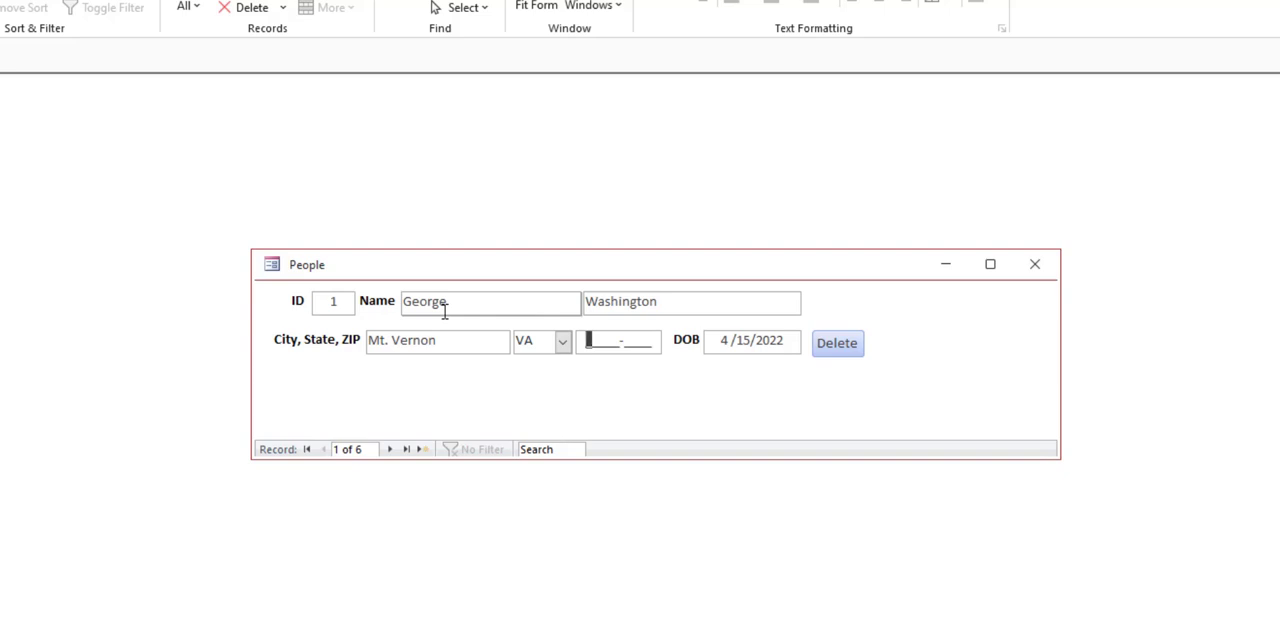
pyautogui.write('4')
pyautogui.press('Tab')
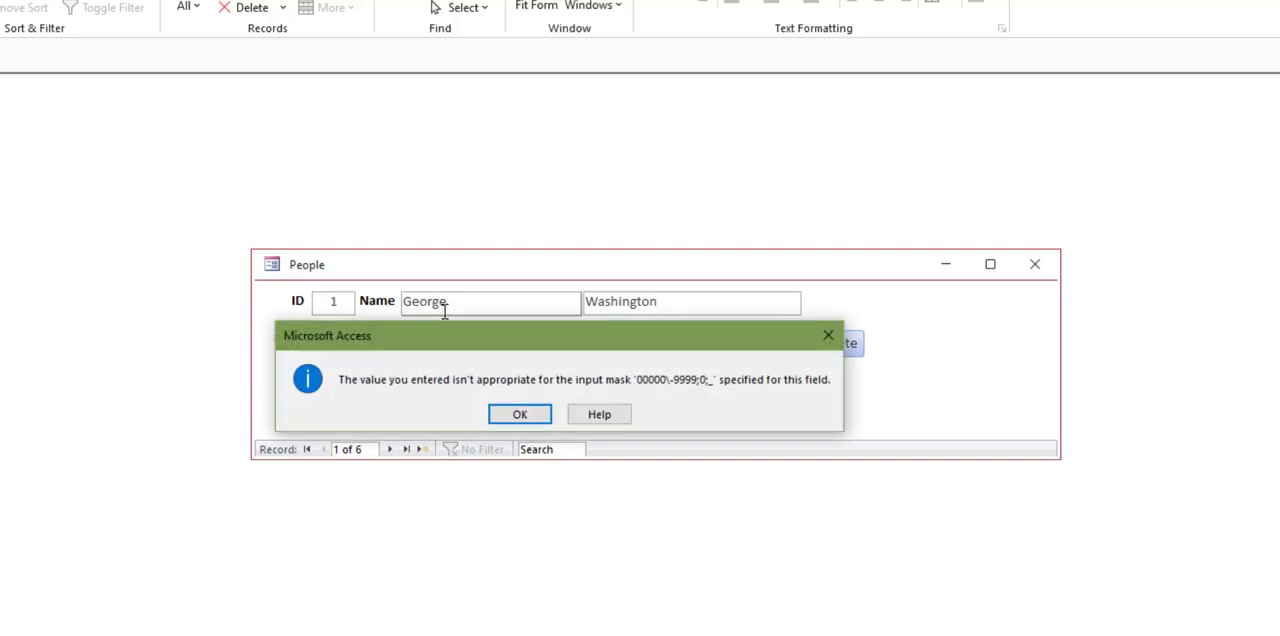
pyautogui.press('Return')
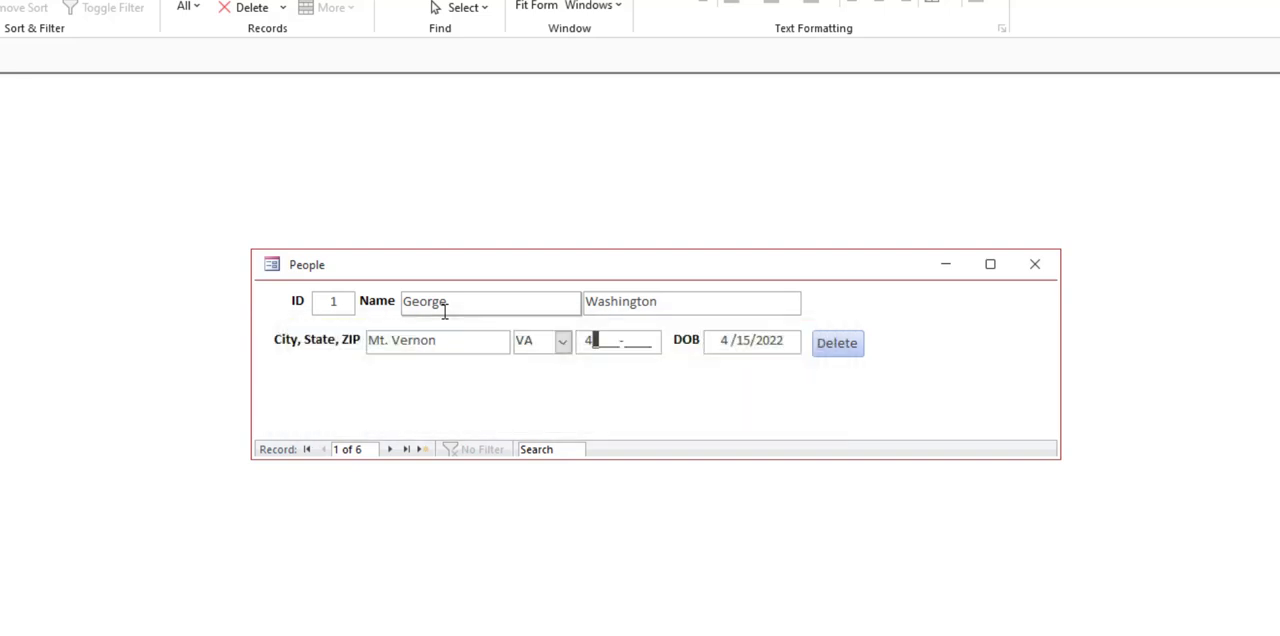
pyautogui.write('8987-')
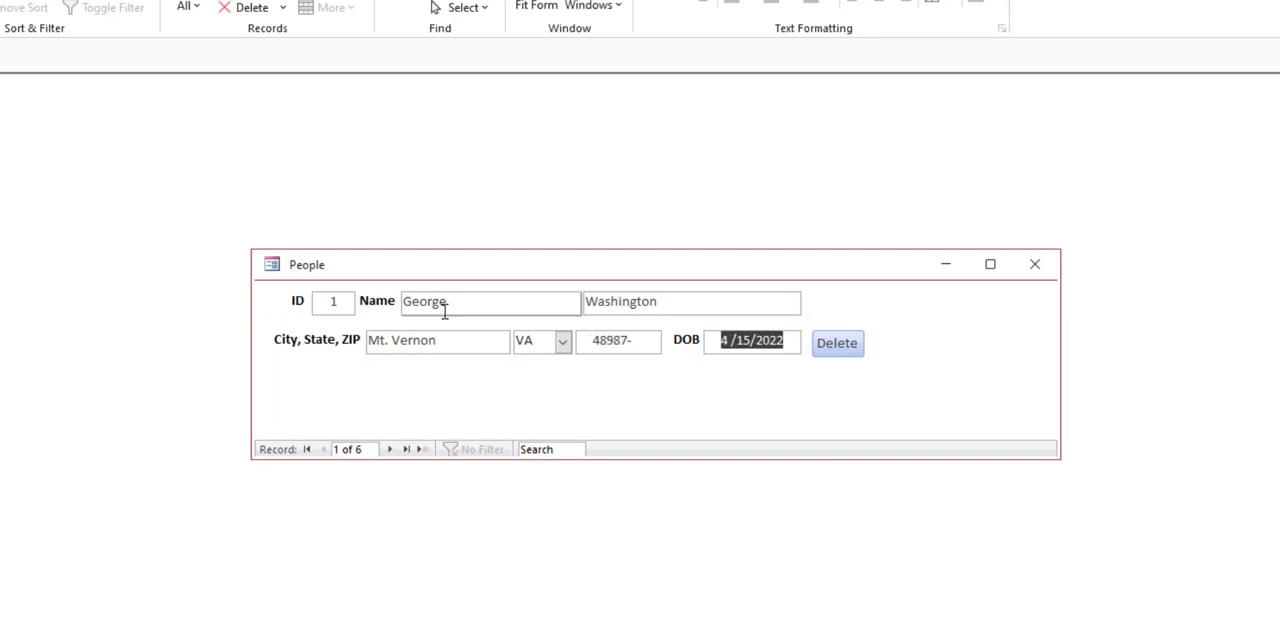
# Step: Add the four-digit extension 0001 to the first record's ZIP
pyautogui.hotkey('shift', 'Tab')
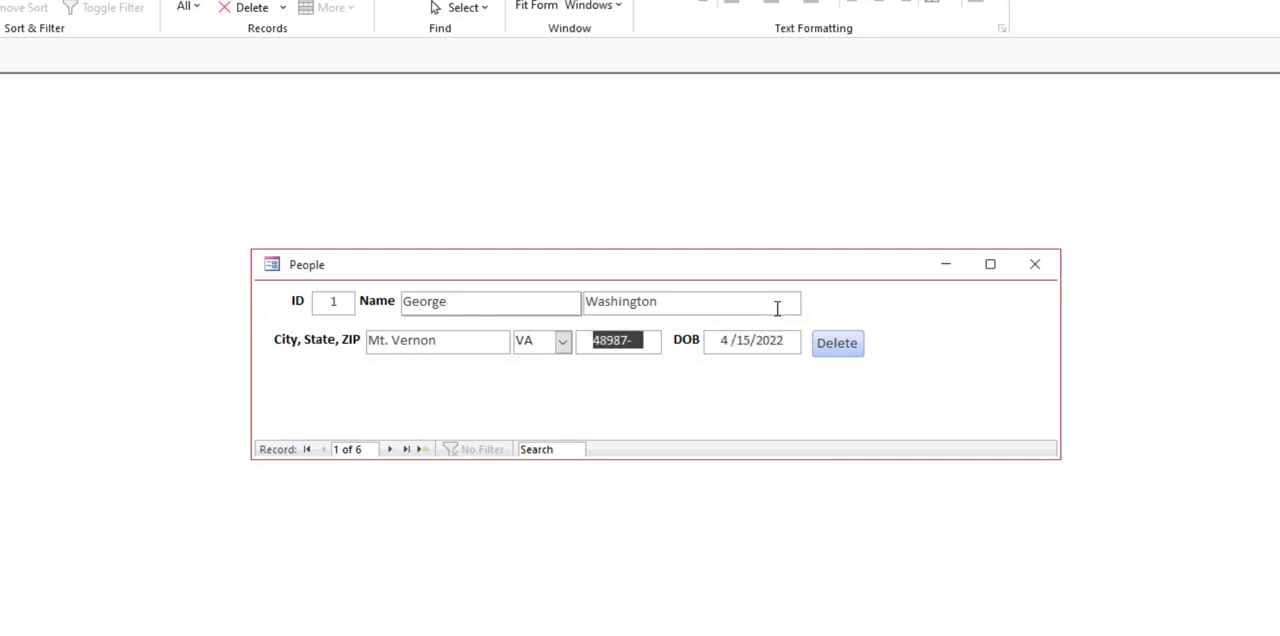
pyautogui.click(634, 342)
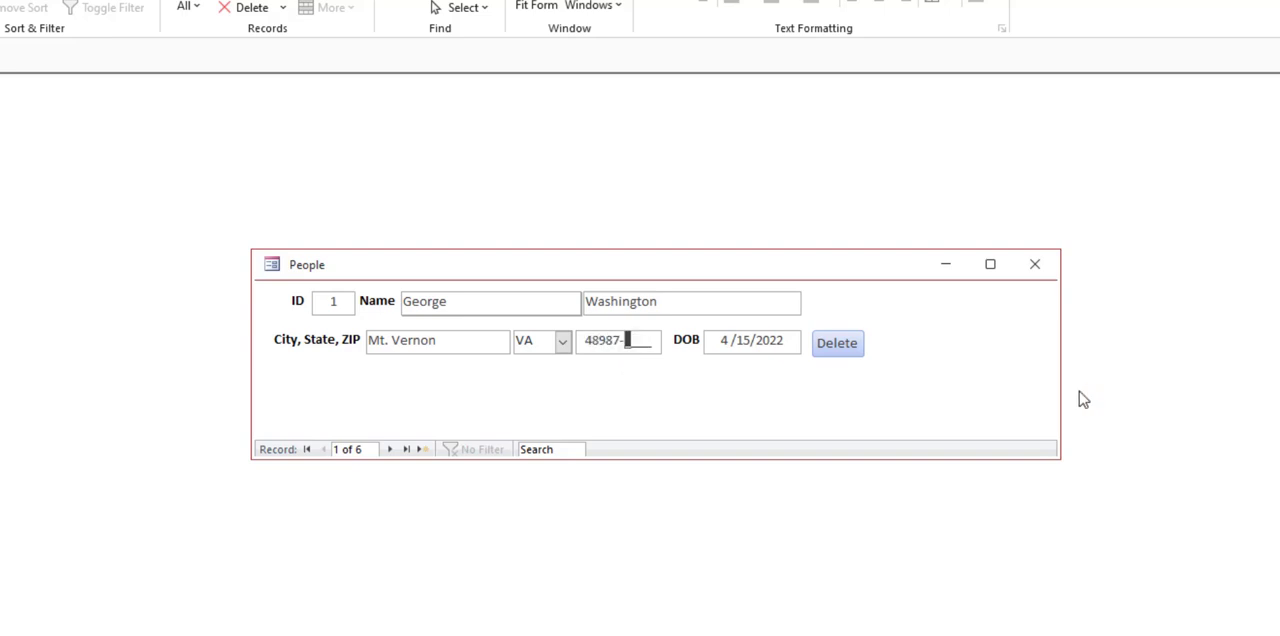
pyautogui.write('0001')
pyautogui.press('Tab')
# Step: Switch the improved form to Design View and examine the ZIP text box's Input Mask and Validation Rule data properties
pyautogui.rightClick(708, 368)
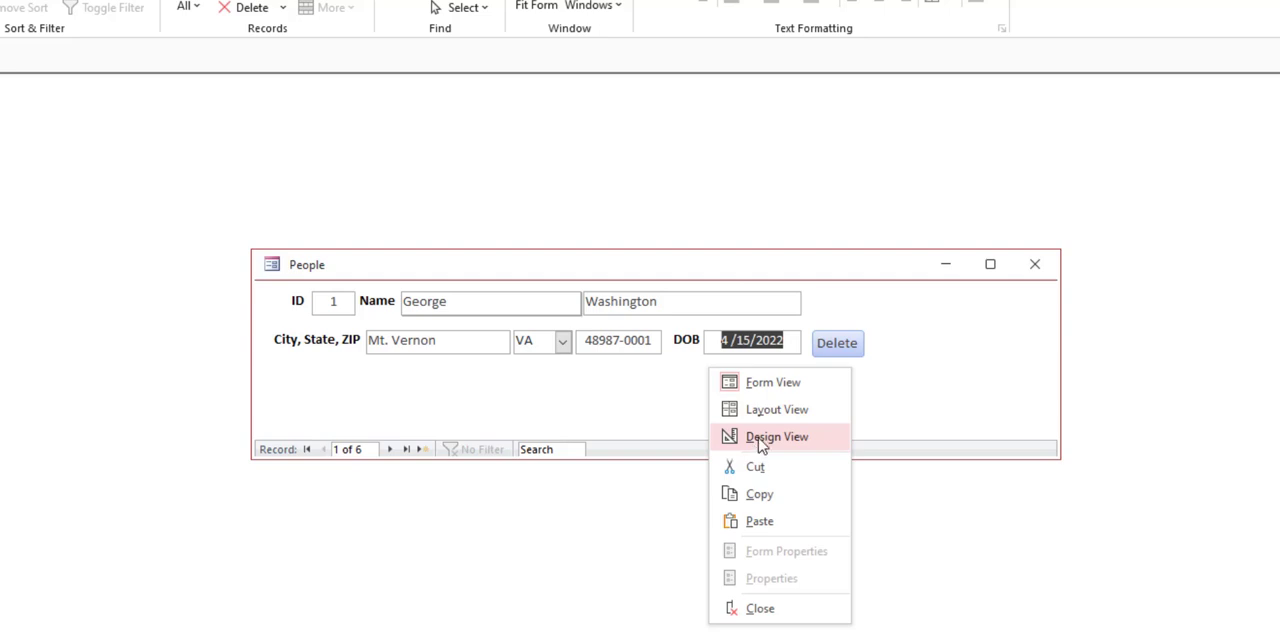
pyautogui.click(776, 437)
pyautogui.click(667, 399)
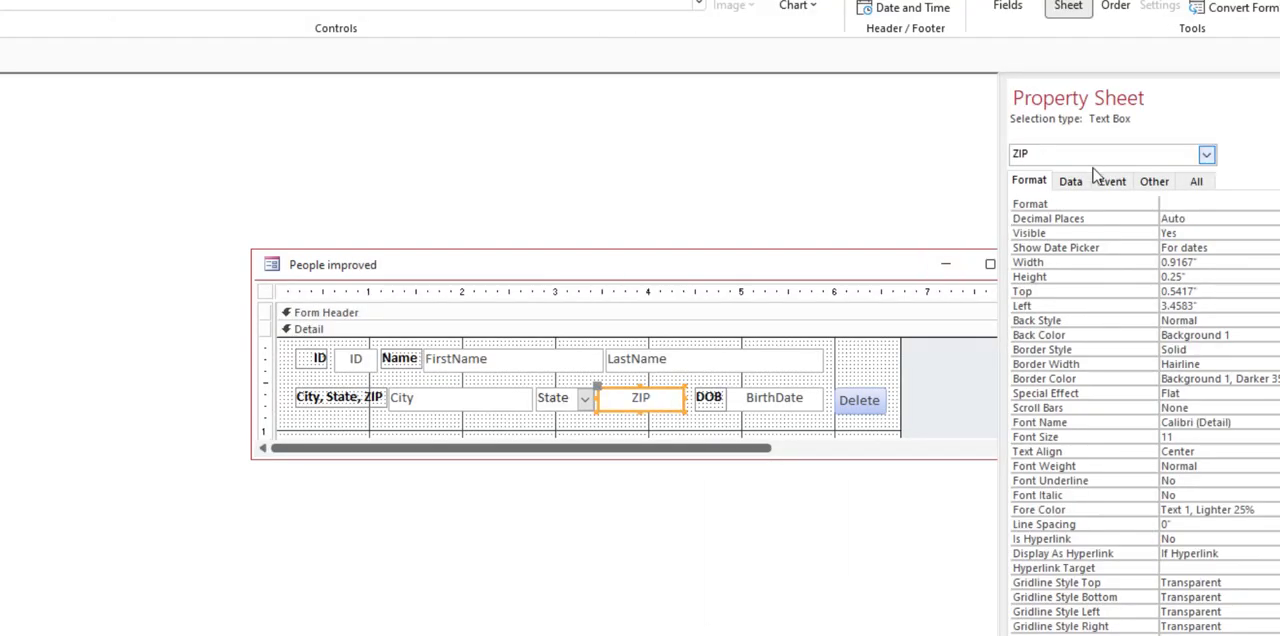
pyautogui.click(1072, 183)
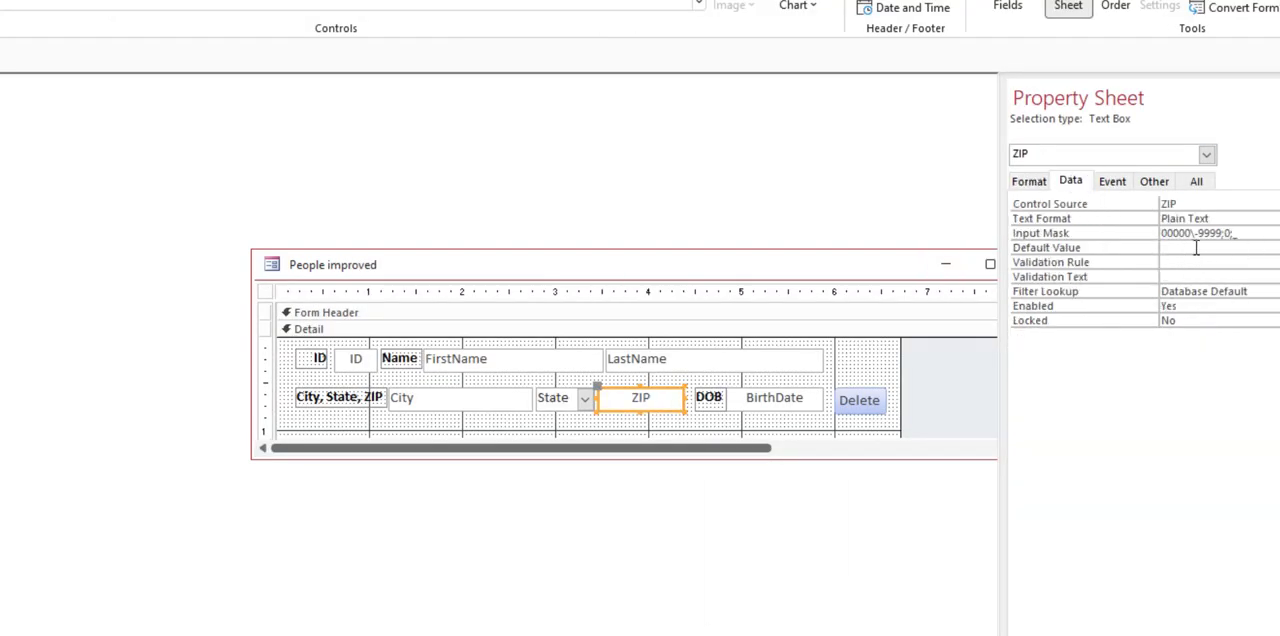
pyautogui.moveTo(1191, 233); pyautogui.dragTo(1146, 236)
pyautogui.click(1198, 235)
pyautogui.moveTo(1198, 235); pyautogui.dragTo(1221, 237)
pyautogui.click(1221, 262)
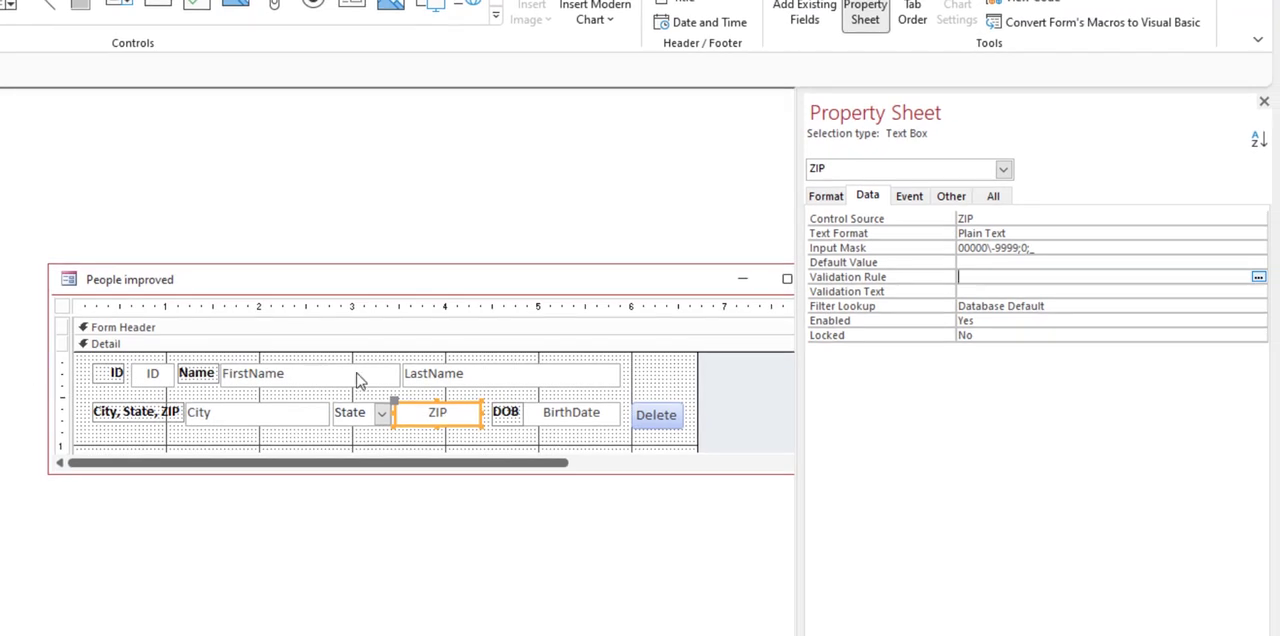
# Step: Examine the State combo box's Row Source query and the table it draws its values from
pyautogui.click(362, 412)
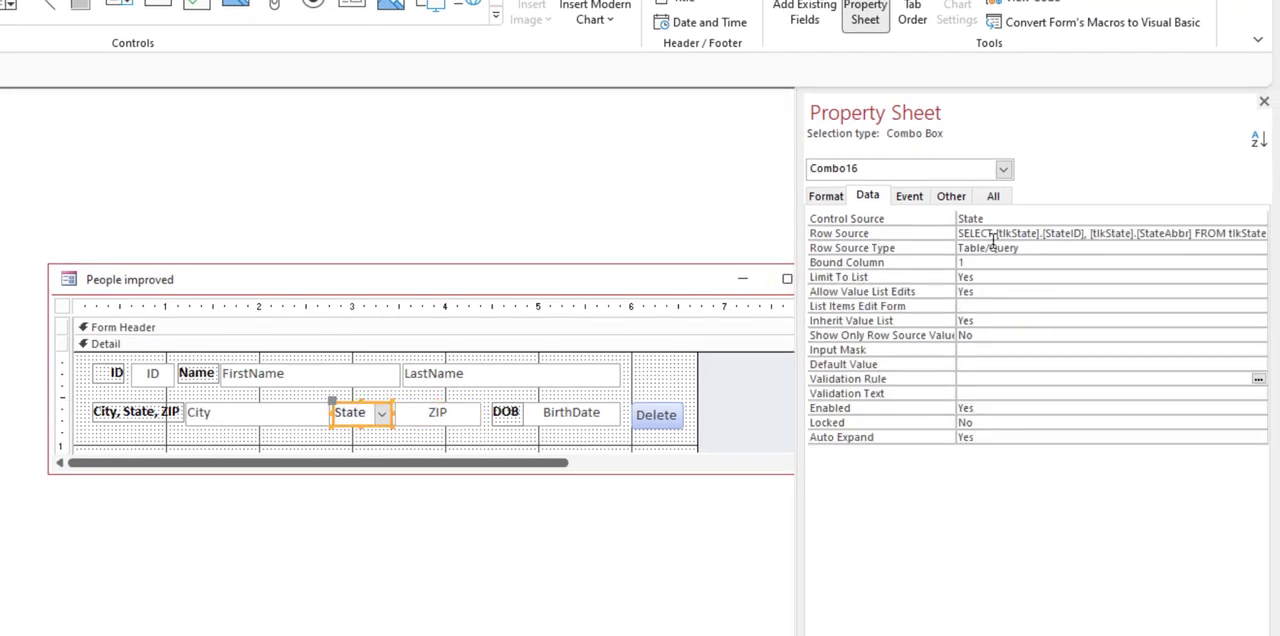
pyautogui.click(1011, 232)
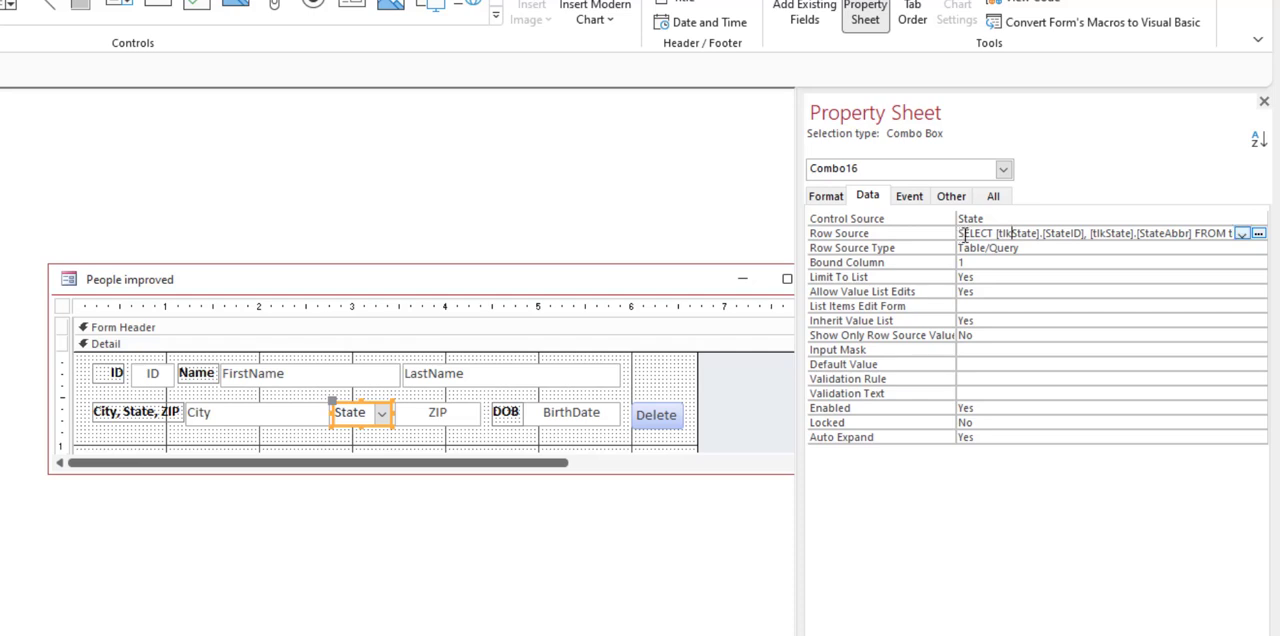
pyautogui.moveTo(962, 233); pyautogui.dragTo(1088, 243)
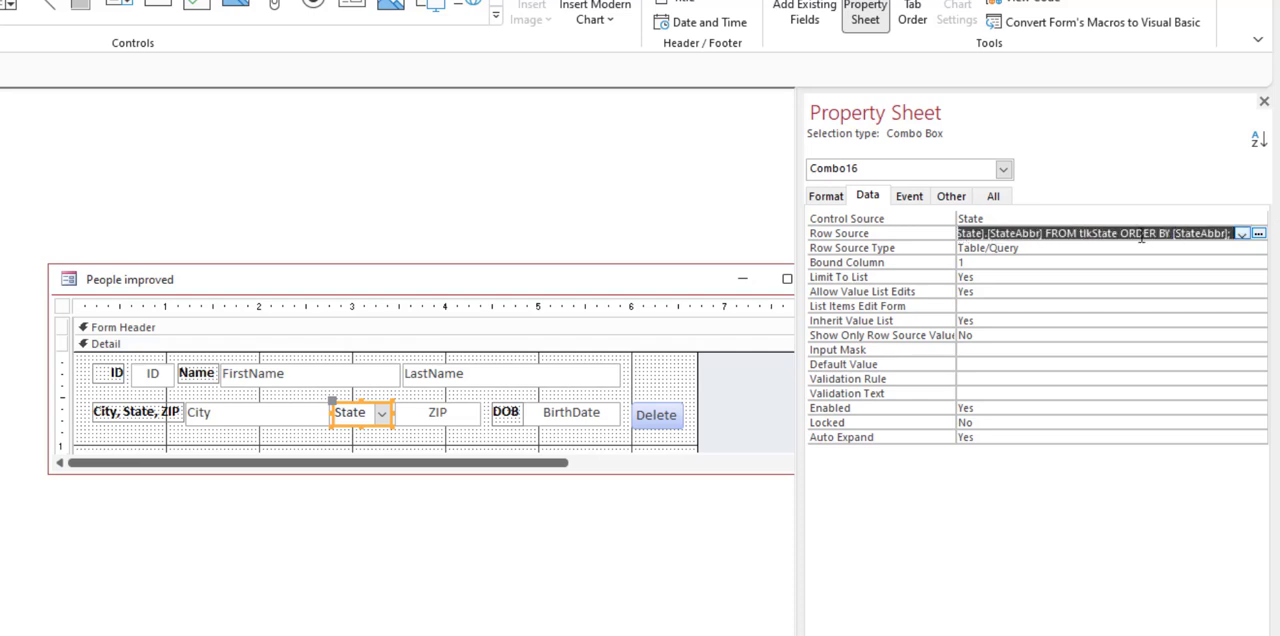
pyautogui.click(1096, 235)
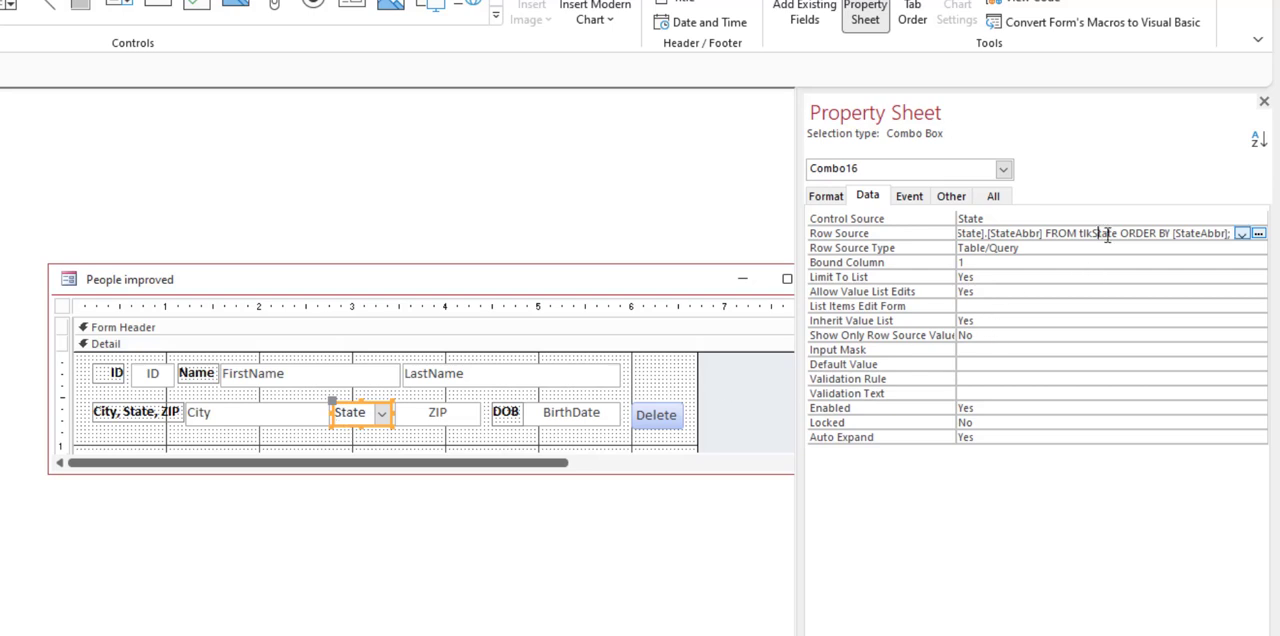
pyautogui.moveTo(1080, 233); pyautogui.dragTo(1115, 233)
# Step: Close the property sheet and make the form's design window slightly taller to reveal the form footer
pyautogui.click(1264, 101)
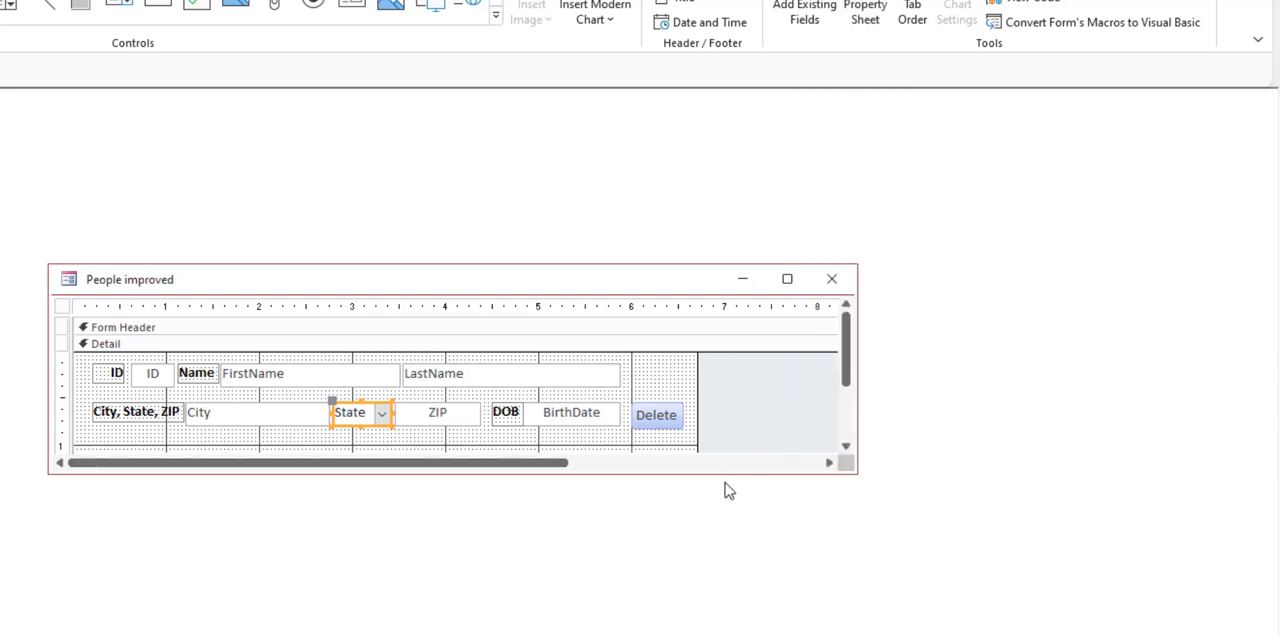
pyautogui.moveTo(731, 473)
pyautogui.mouseDown()
pyautogui.moveTo(734, 515)
pyautogui.moveTo(740, 491)
pyautogui.mouseUp()
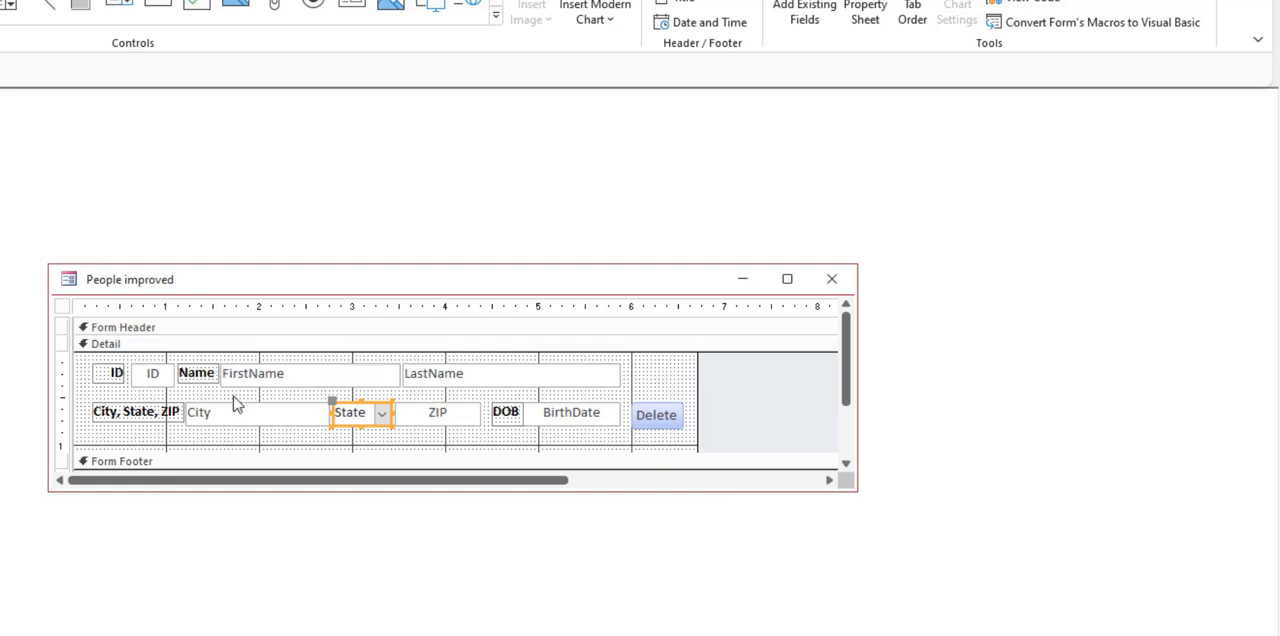
pyautogui.click(304, 381)
pyautogui.click(527, 378)
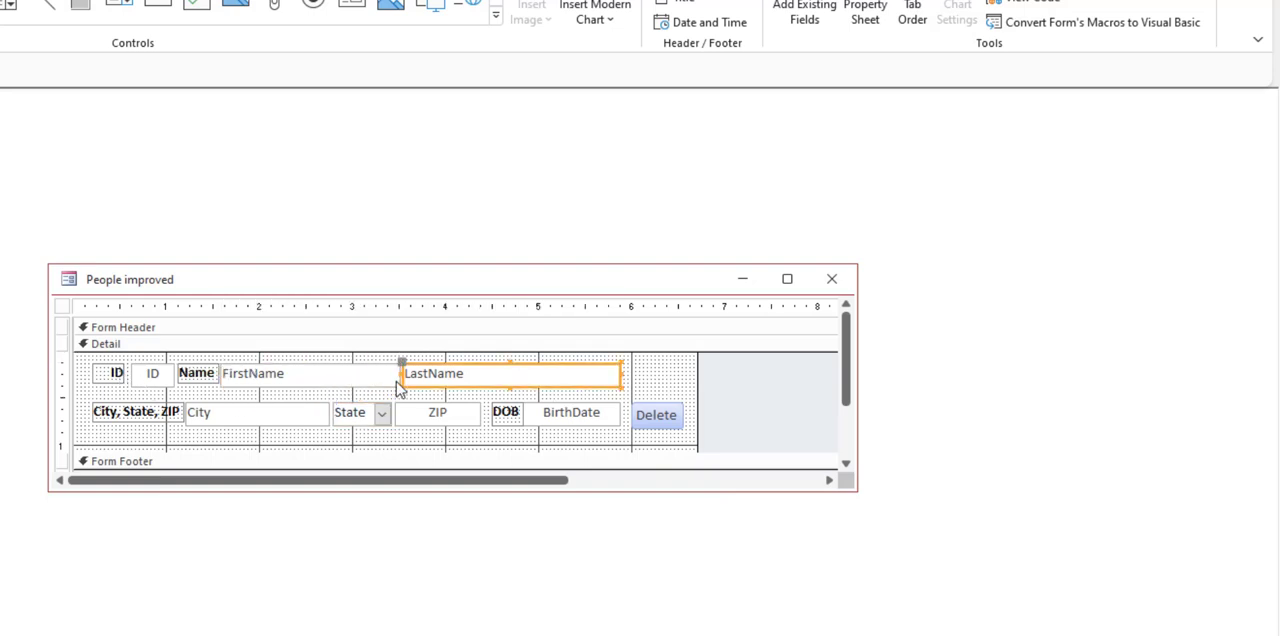
pyautogui.click(297, 390)
pyautogui.click(438, 385)
pyautogui.click(313, 374)
pyautogui.click(441, 376)
# Step: Delete the City text box and draw an unbound combo box in its place, cancelling the combo box wizard
pyautogui.click(288, 389)
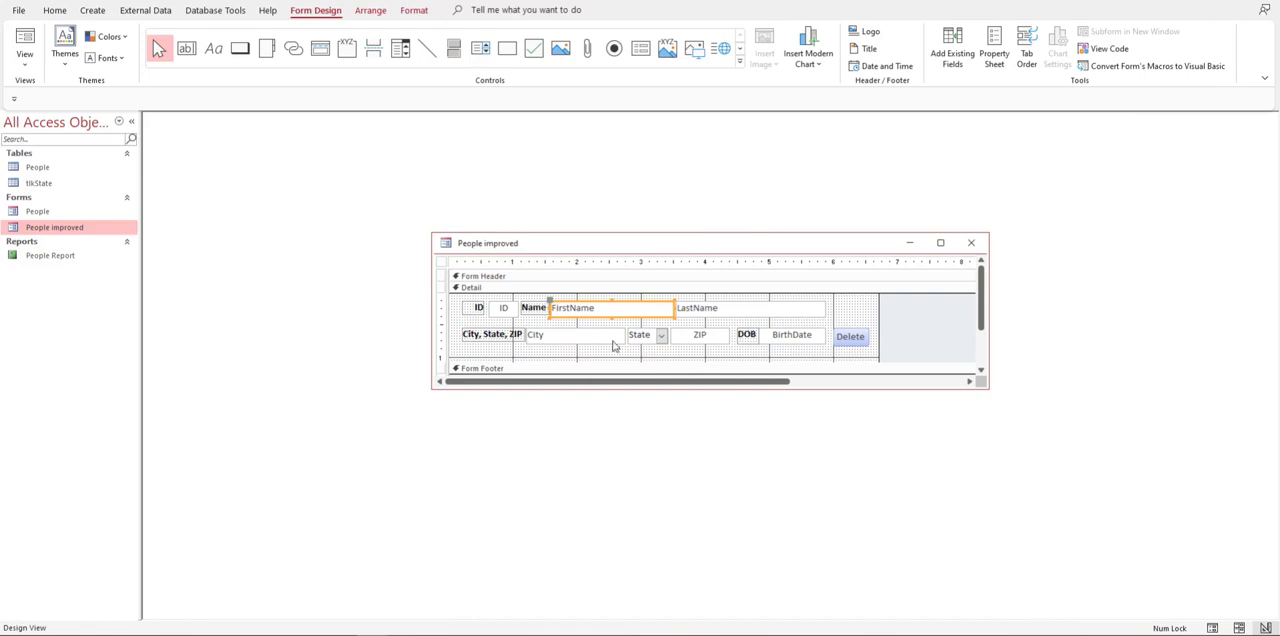
pyautogui.click(588, 340)
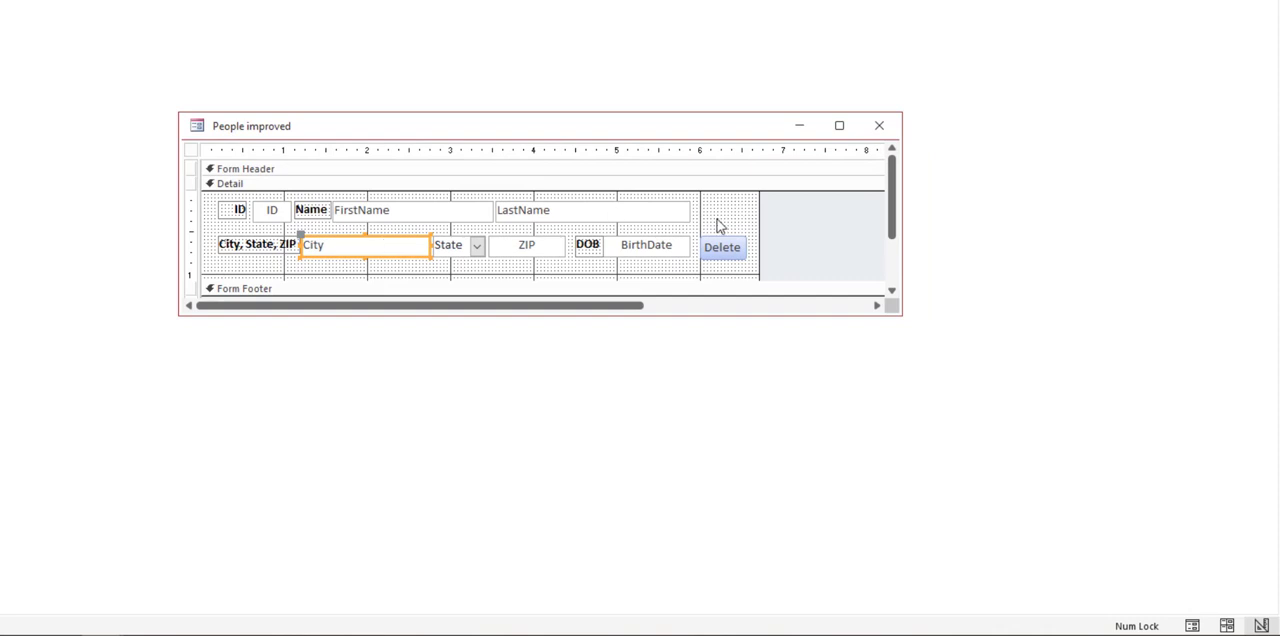
pyautogui.press('Delete')
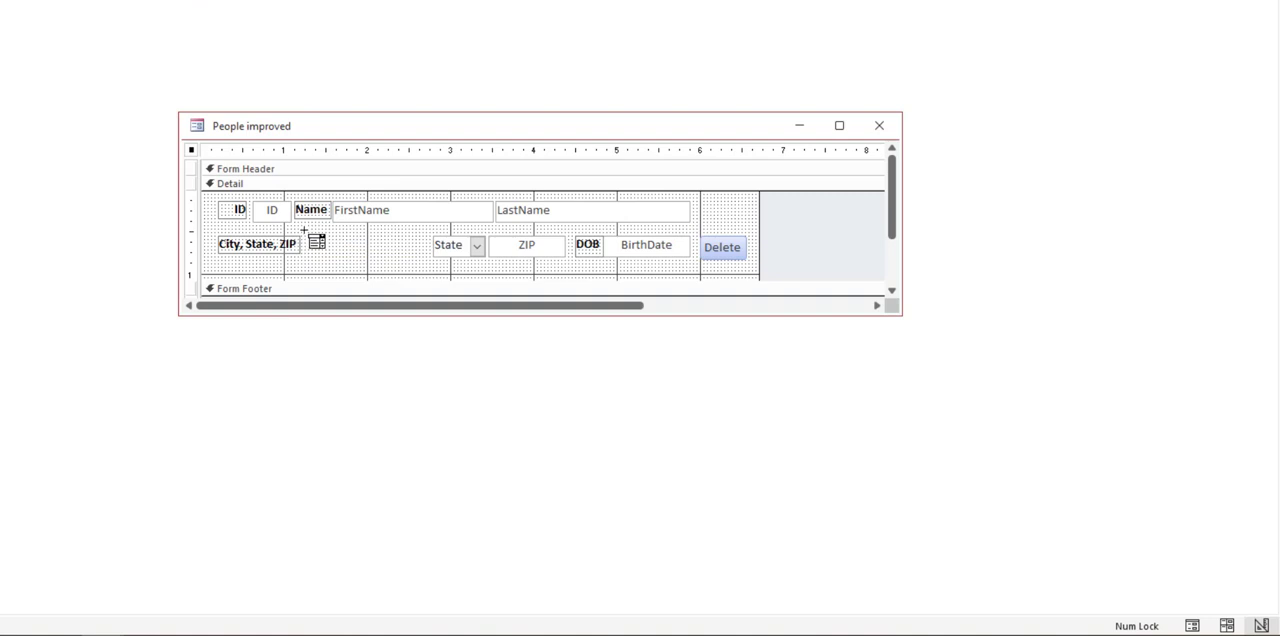
pyautogui.moveTo(305, 237); pyautogui.dragTo(430, 257)
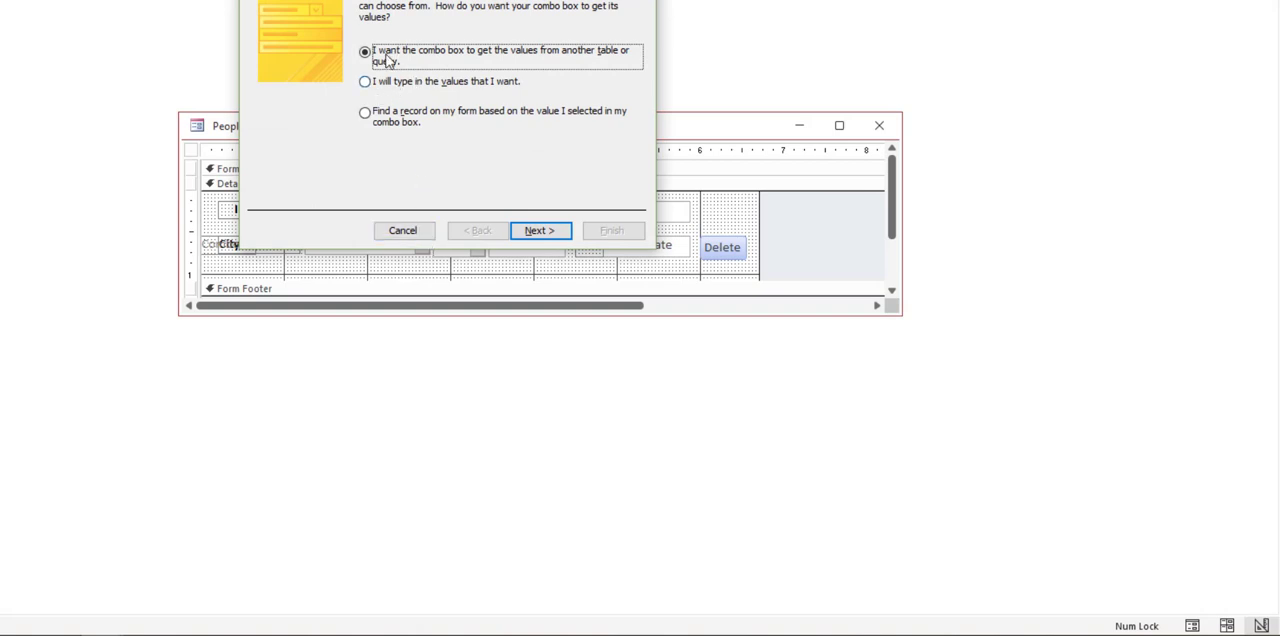
pyautogui.click(418, 234)
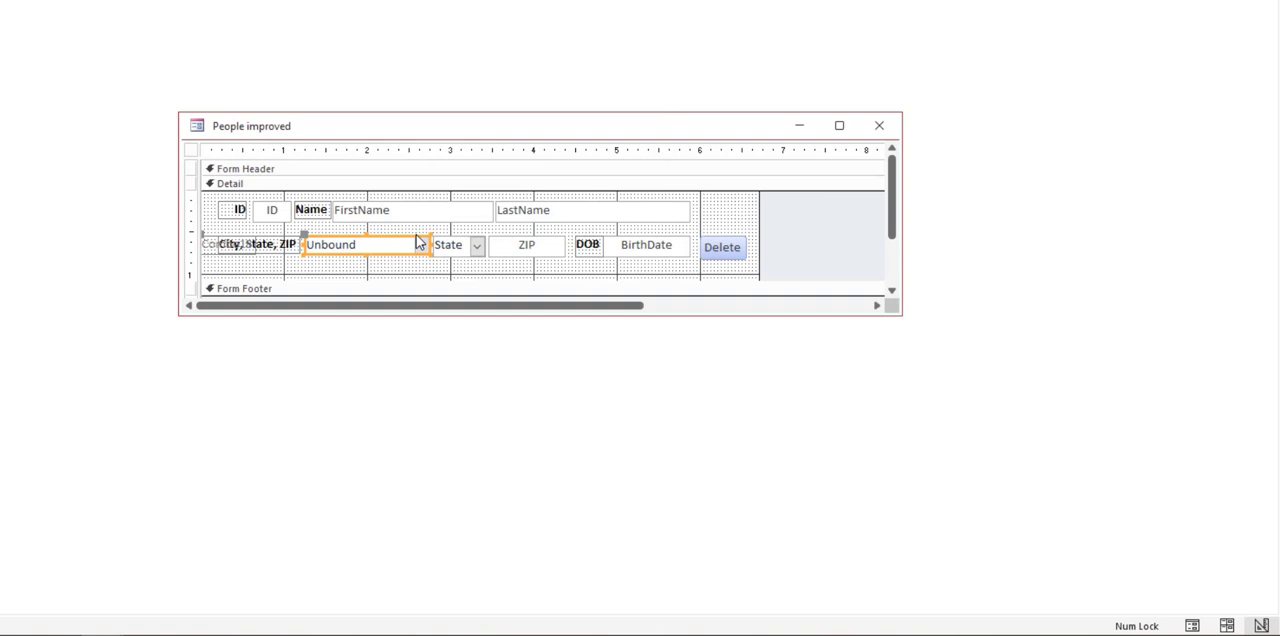
# Step: Extend the bottom edge of the new unbound combo box slightly to line up with the State combo box
pyautogui.click(466, 255)
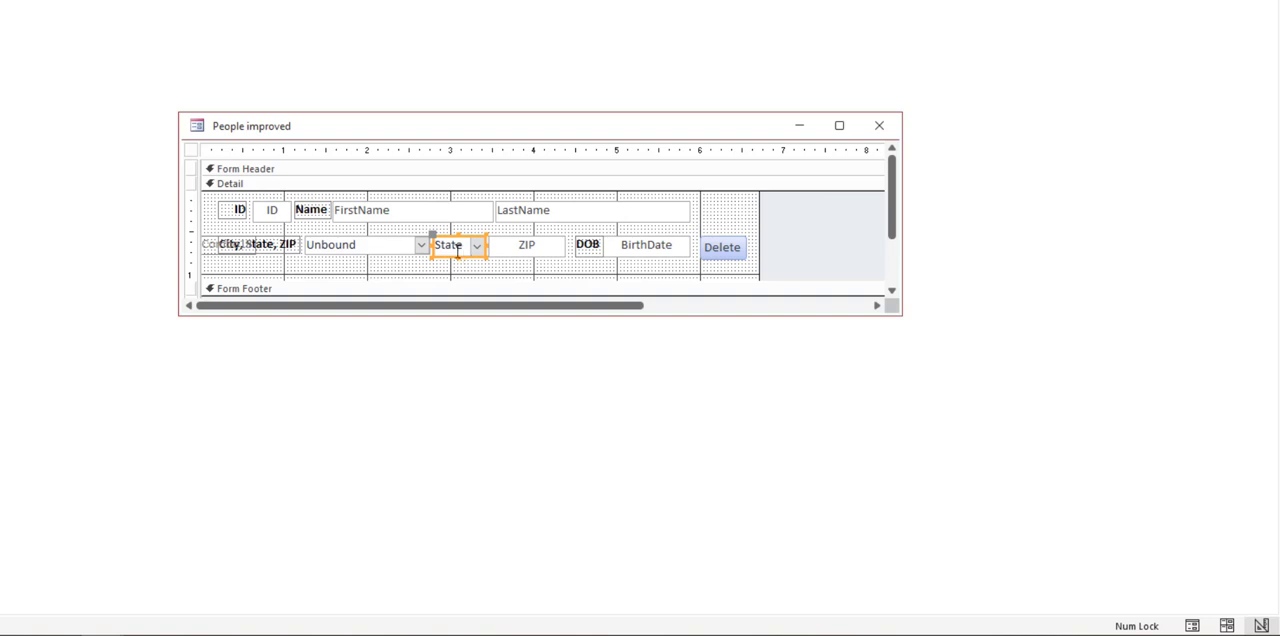
pyautogui.click(378, 248)
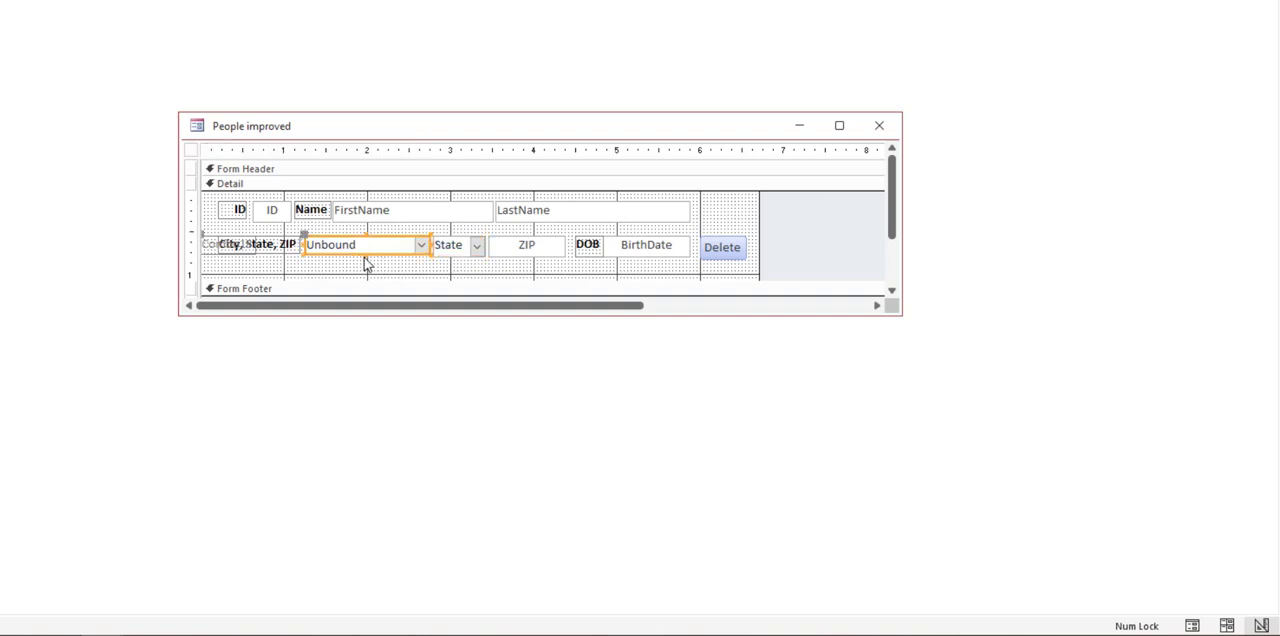
pyautogui.moveTo(366, 255); pyautogui.dragTo(366, 258)
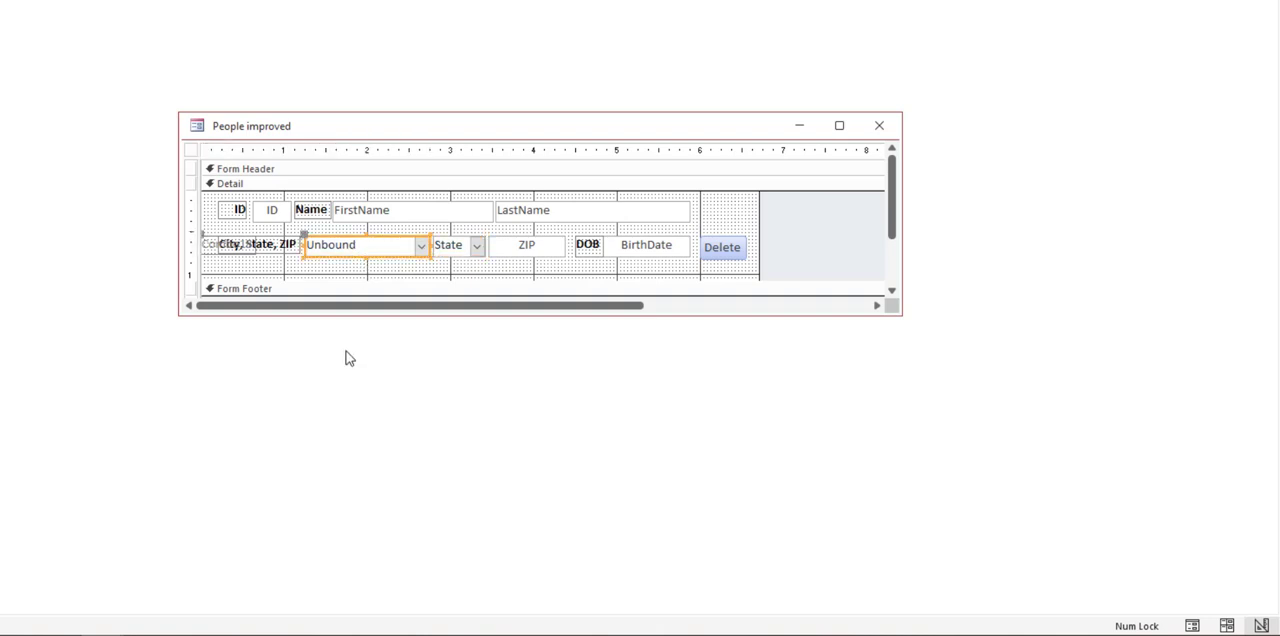
pyautogui.click(368, 270)
pyautogui.click(373, 249)
# Step: Show the form in Form View and check the drop-down list of the new city combo box
pyautogui.press('F5')
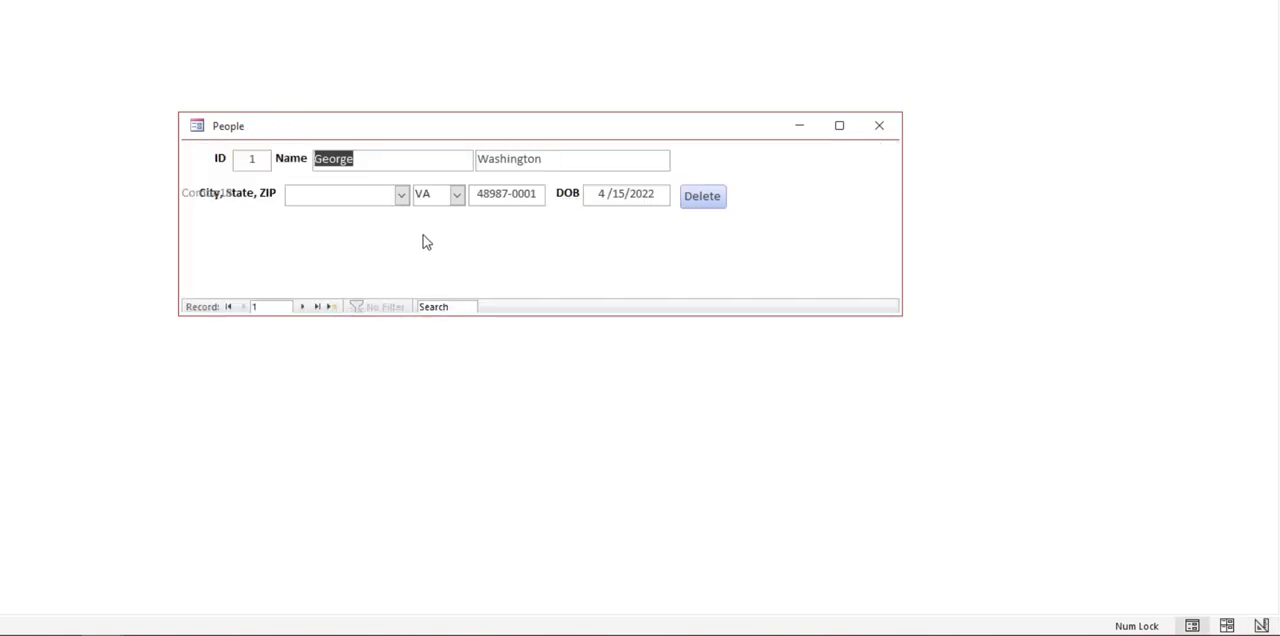
pyautogui.click(408, 201)
pyautogui.click(408, 201)
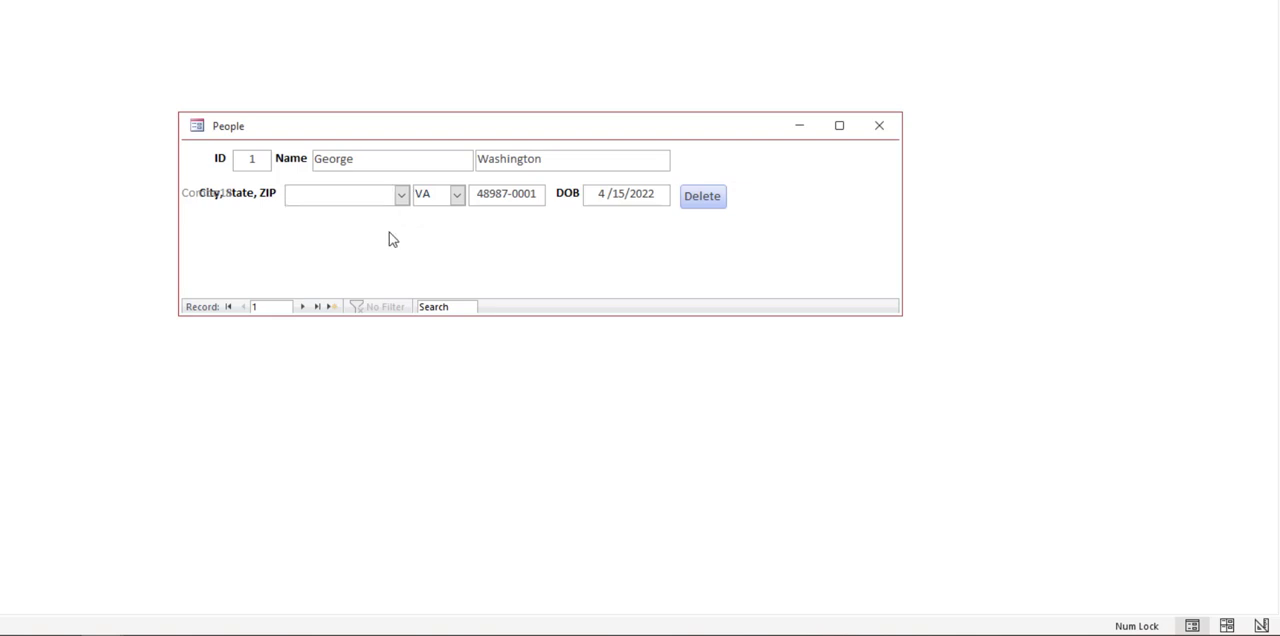
# Step: Return to Design View, delete the new combo box's attached label, and select the unbound combo box
pyautogui.rightClick(388, 234)
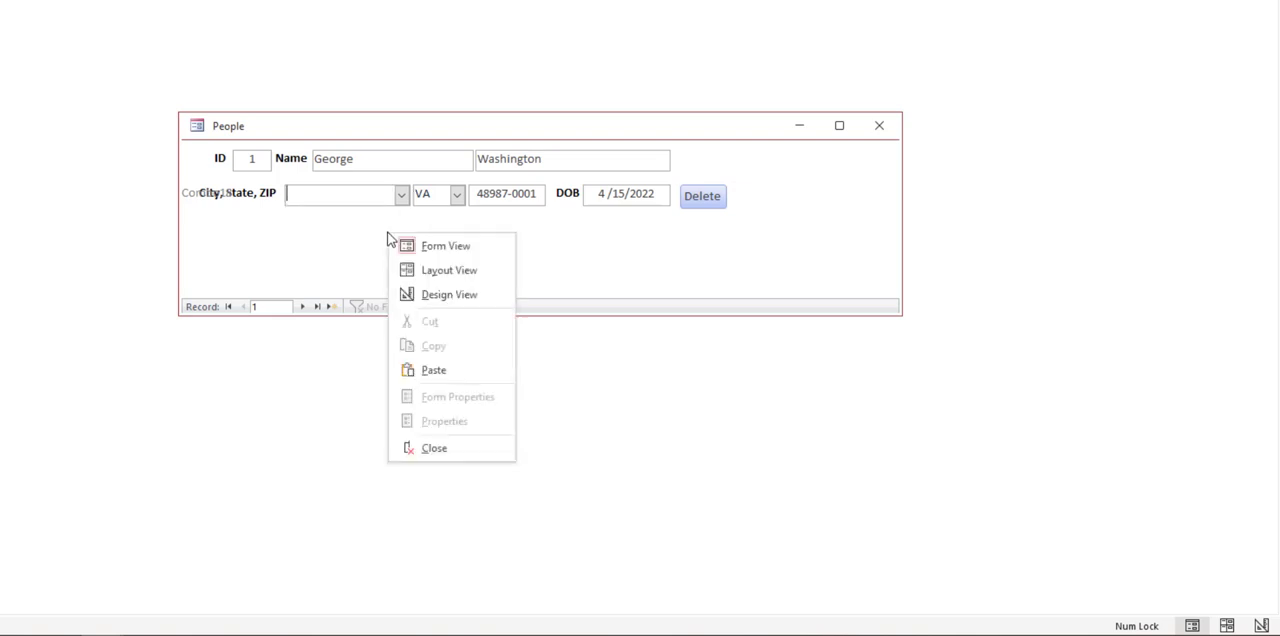
pyautogui.click(420, 294)
pyautogui.click(213, 249)
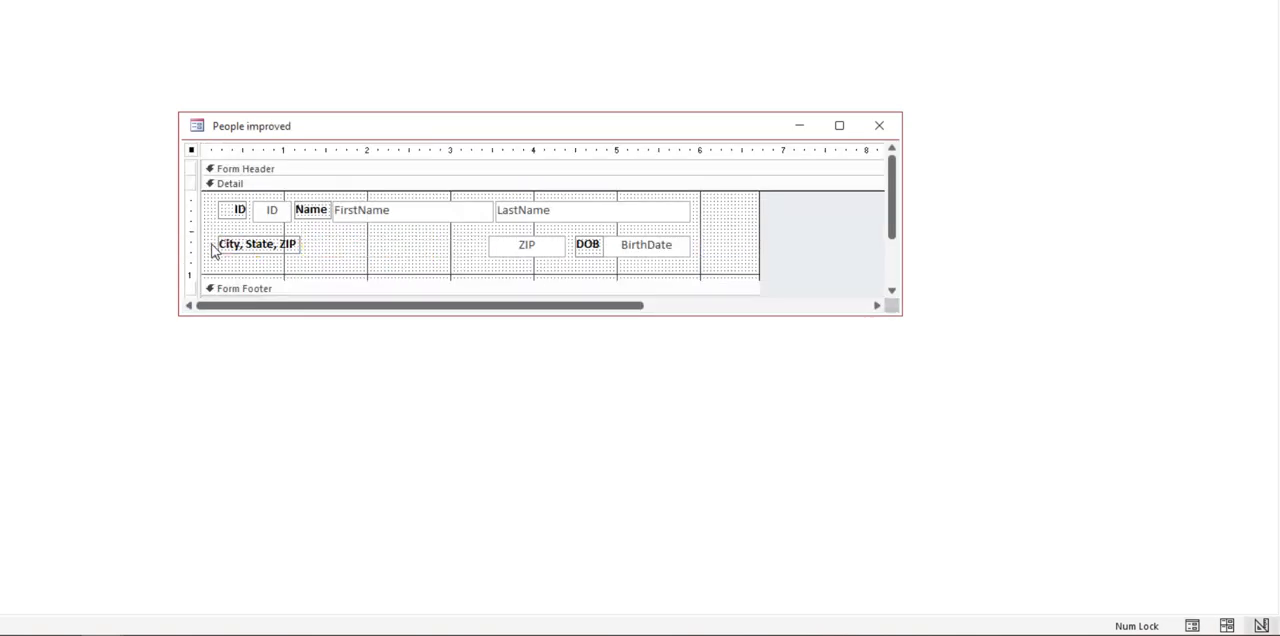
pyautogui.click(375, 244)
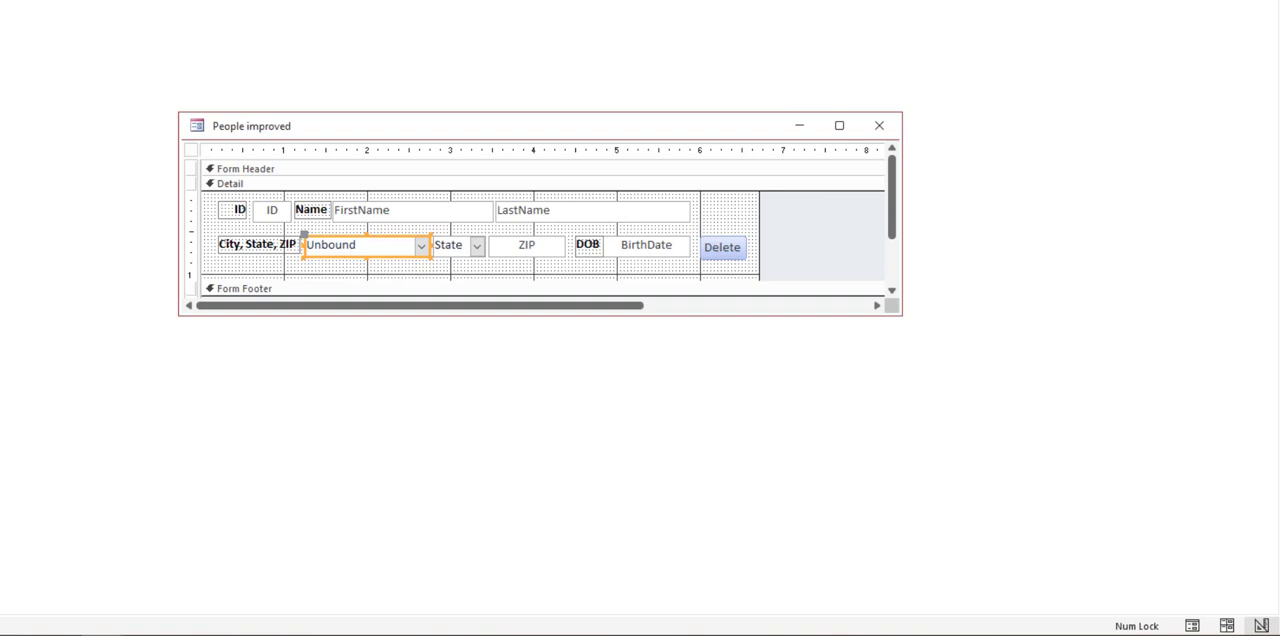
# Step: Bind the unbound combo box to the City field as its control source
pyautogui.hotkey('alt', 'F11')
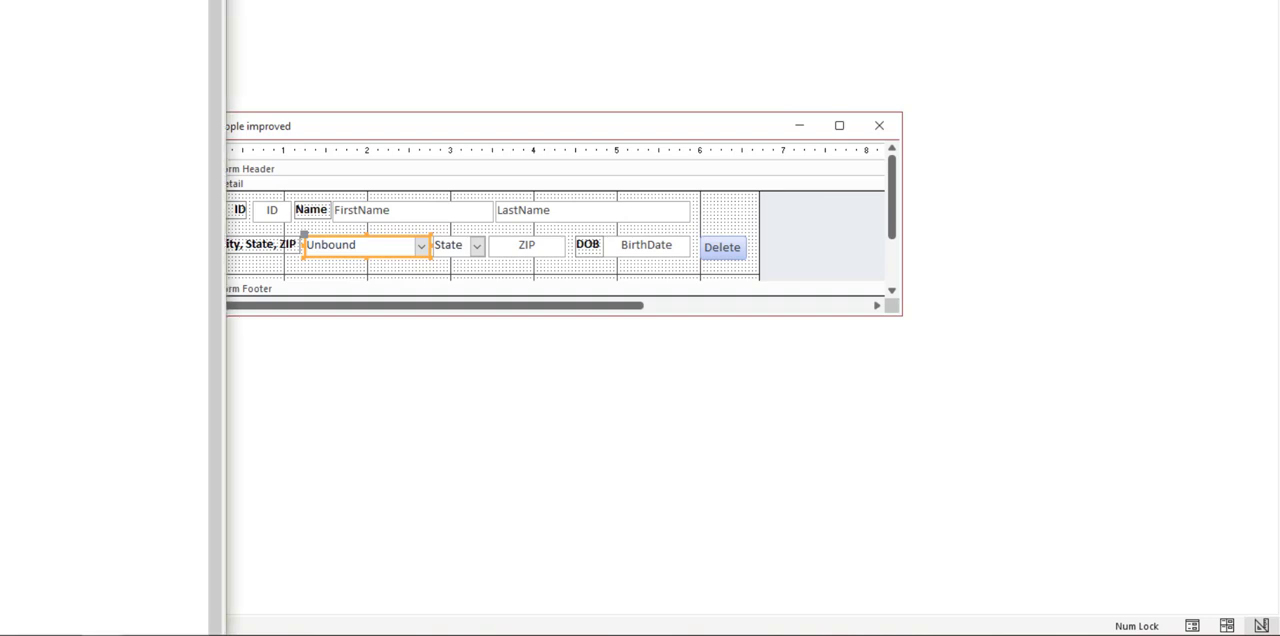
pyautogui.hotkey('alt', 'F11')
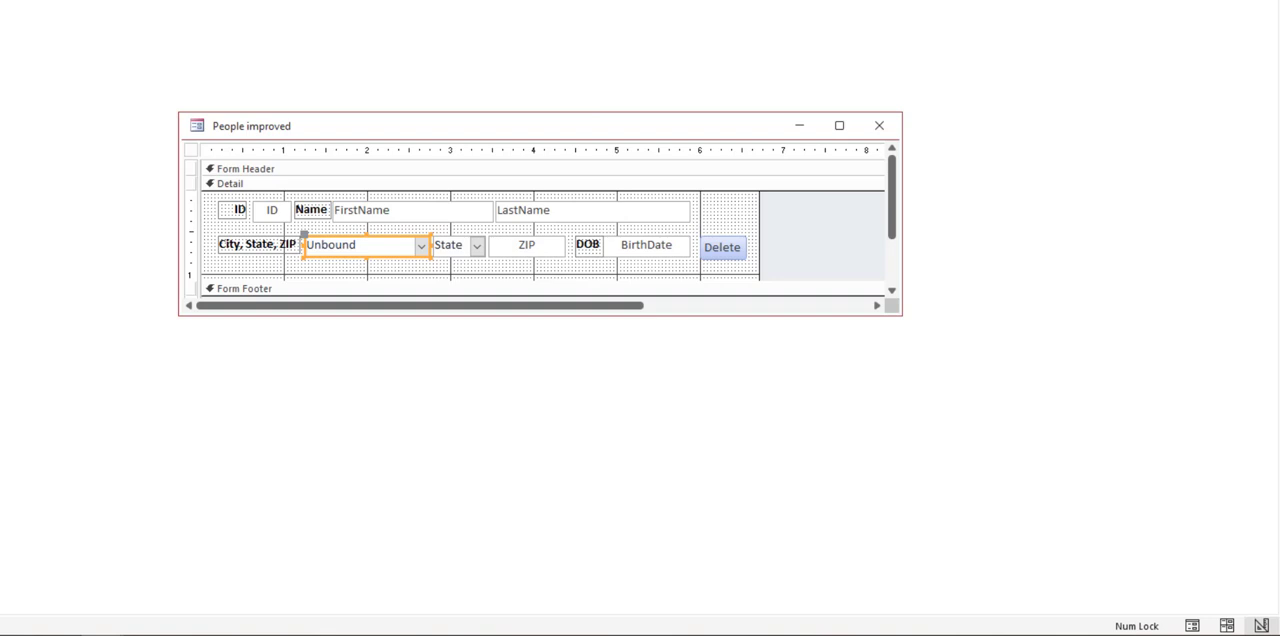
pyautogui.press('F4')
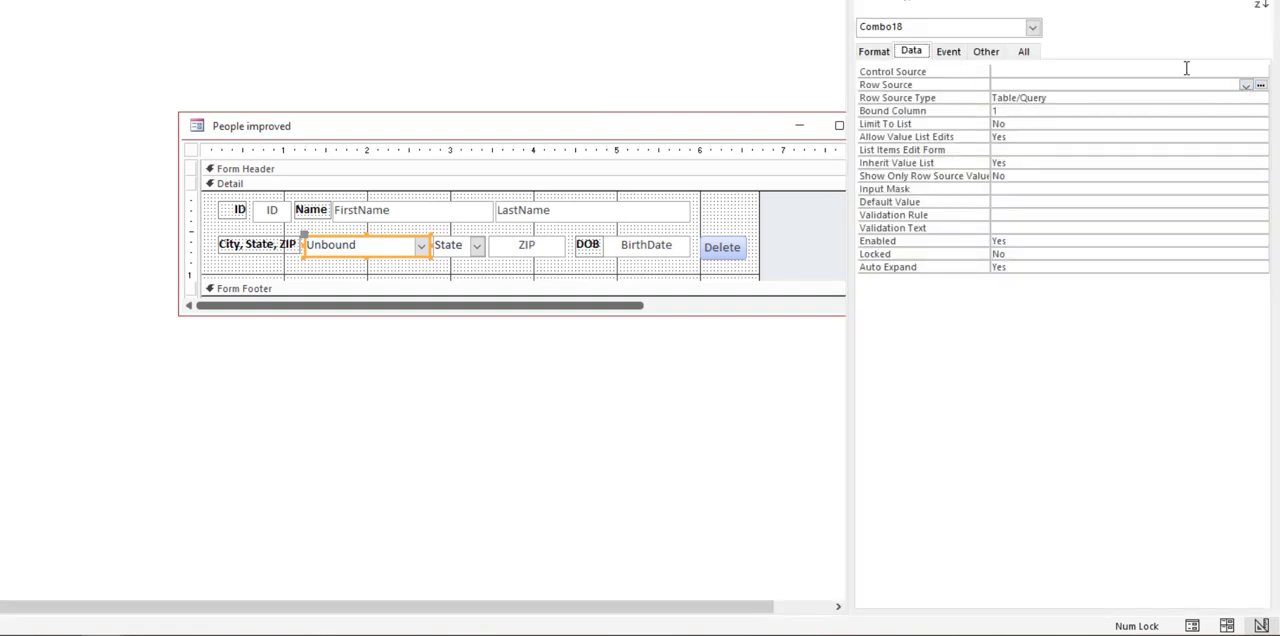
pyautogui.click(1245, 73)
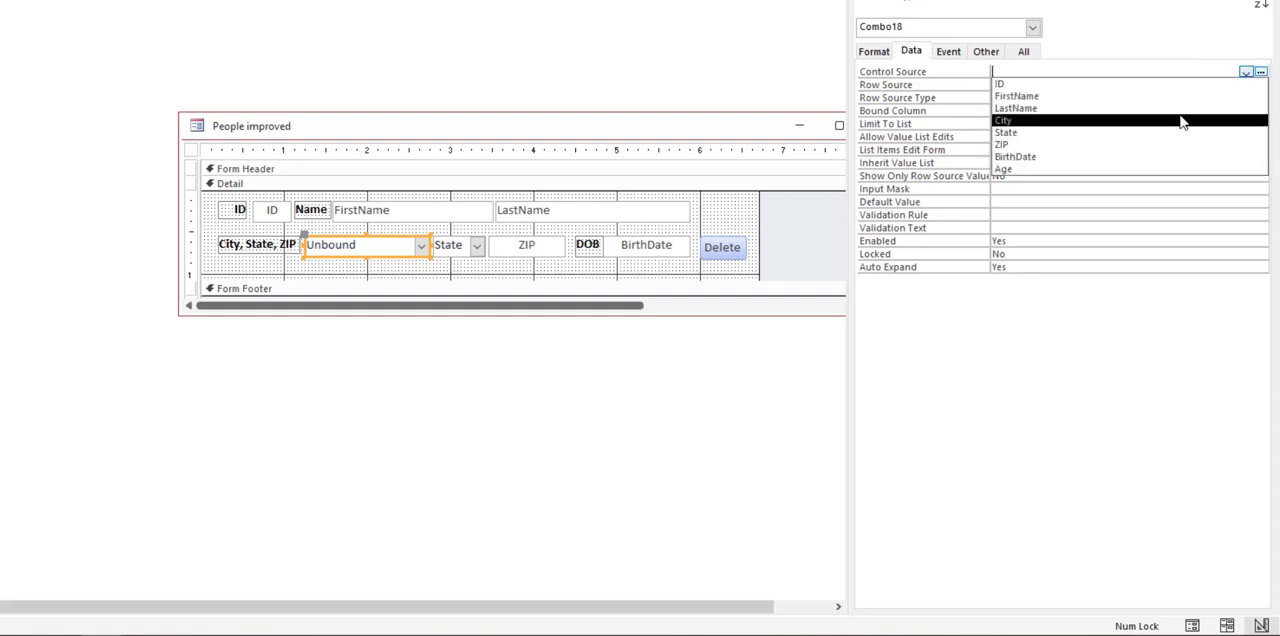
pyautogui.click(1150, 121)
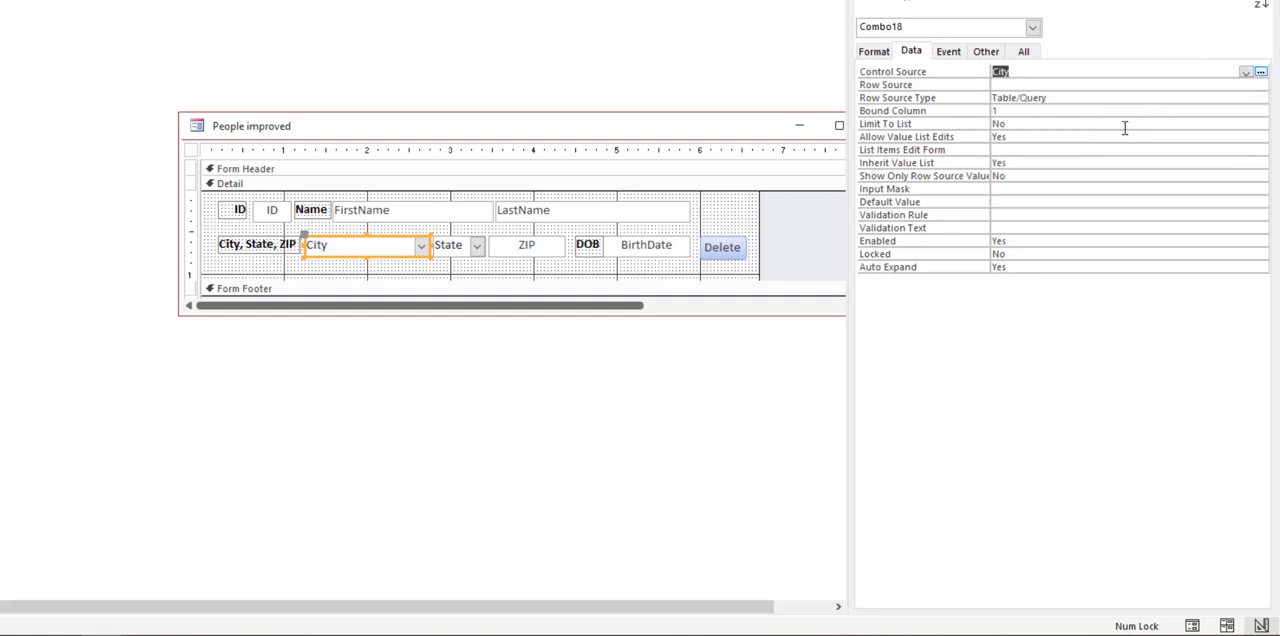
# Step: Build a row source query for the City combo box, adding the People table and its City field
pyautogui.click(331, 263)
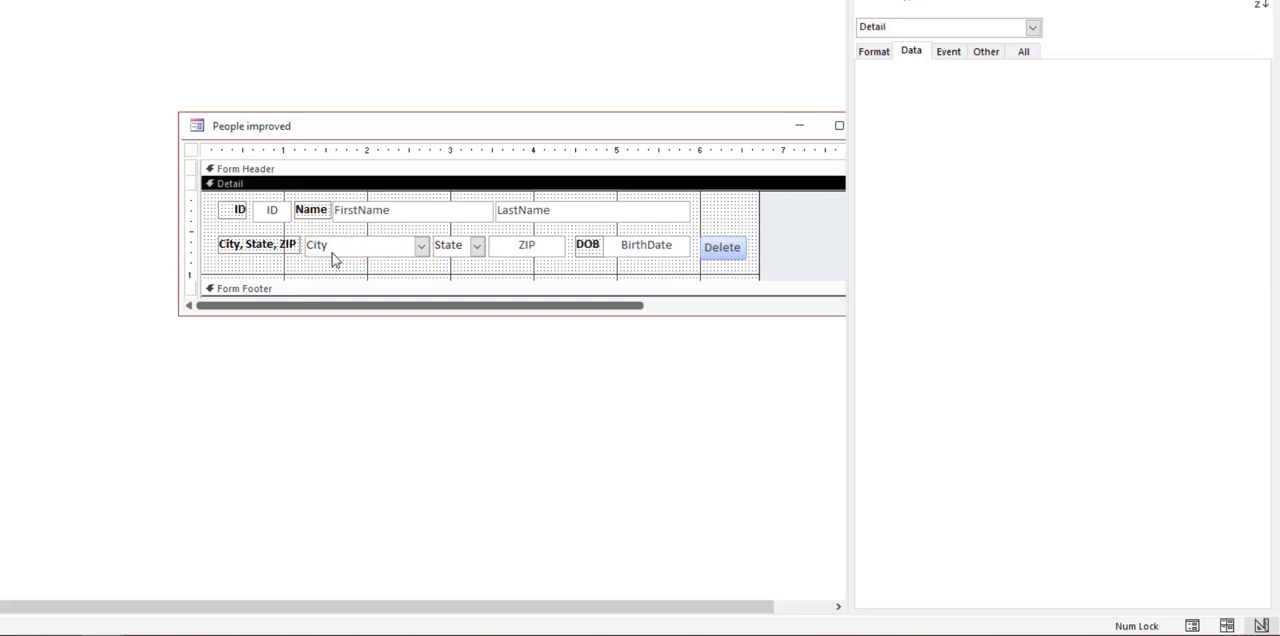
pyautogui.click(333, 251)
pyautogui.click(1162, 85)
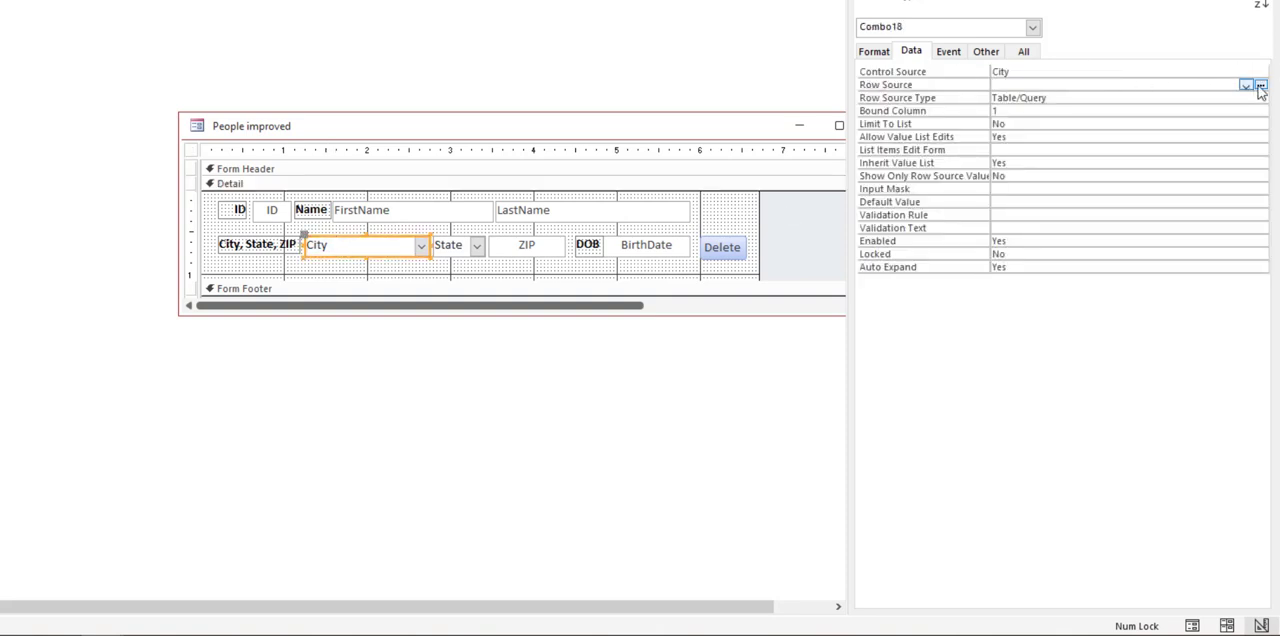
pyautogui.click(1261, 86)
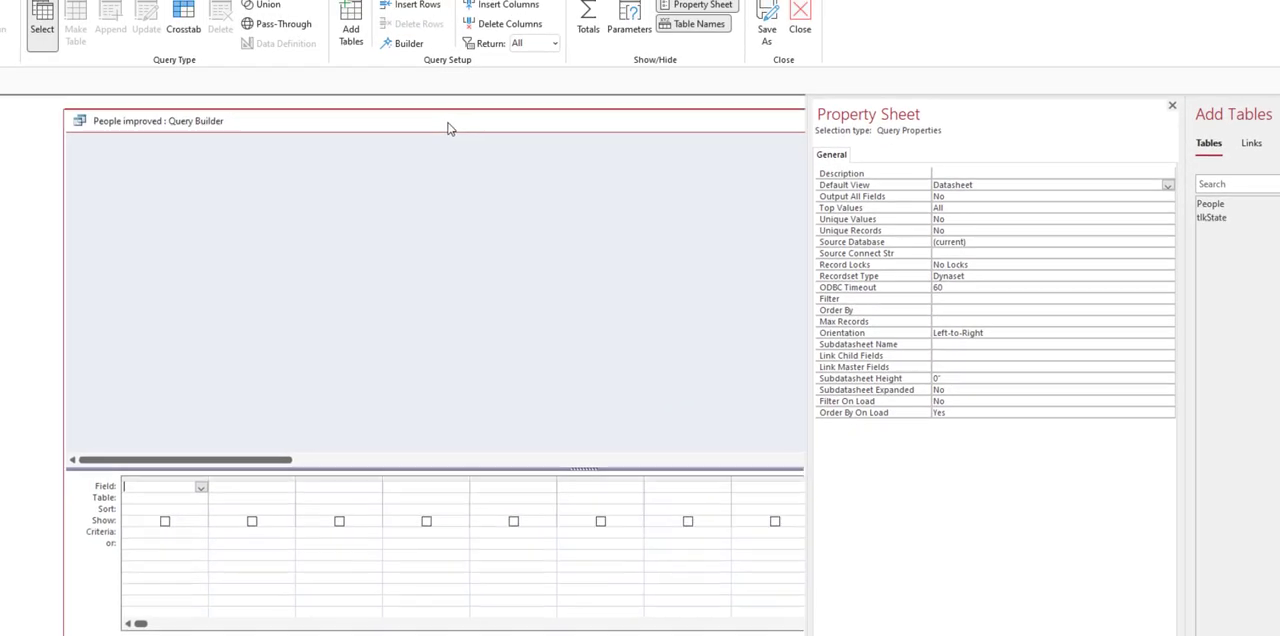
pyautogui.moveTo(448, 128); pyautogui.dragTo(435, 139)
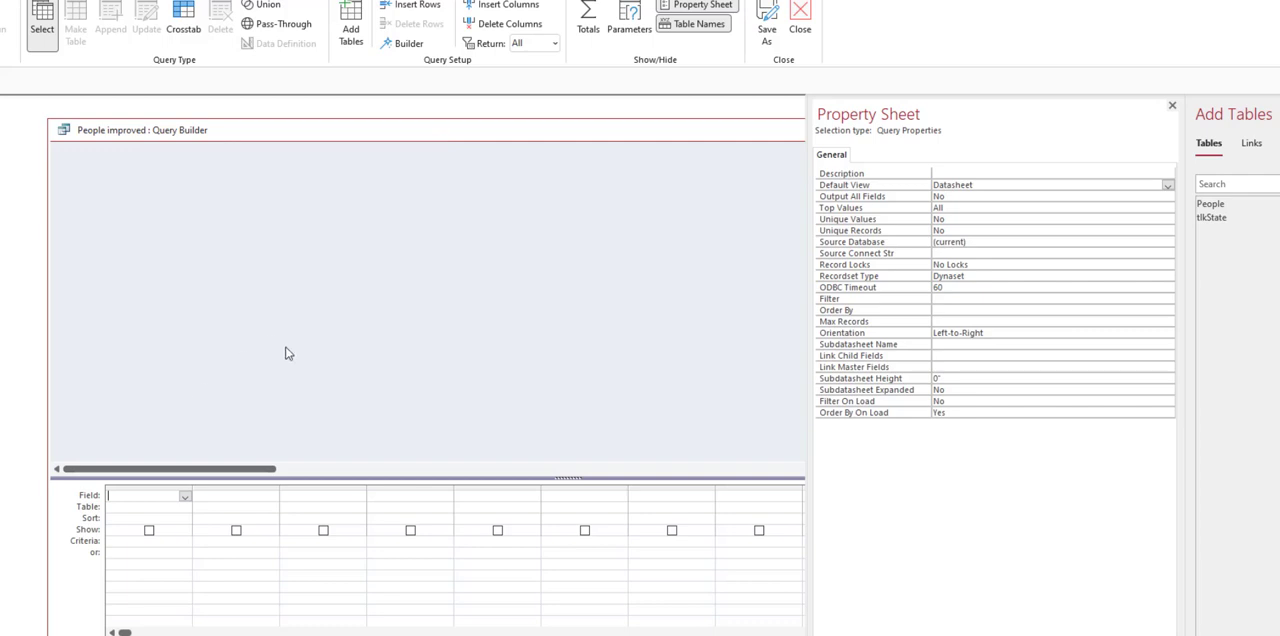
pyautogui.doubleClick(1228, 206)
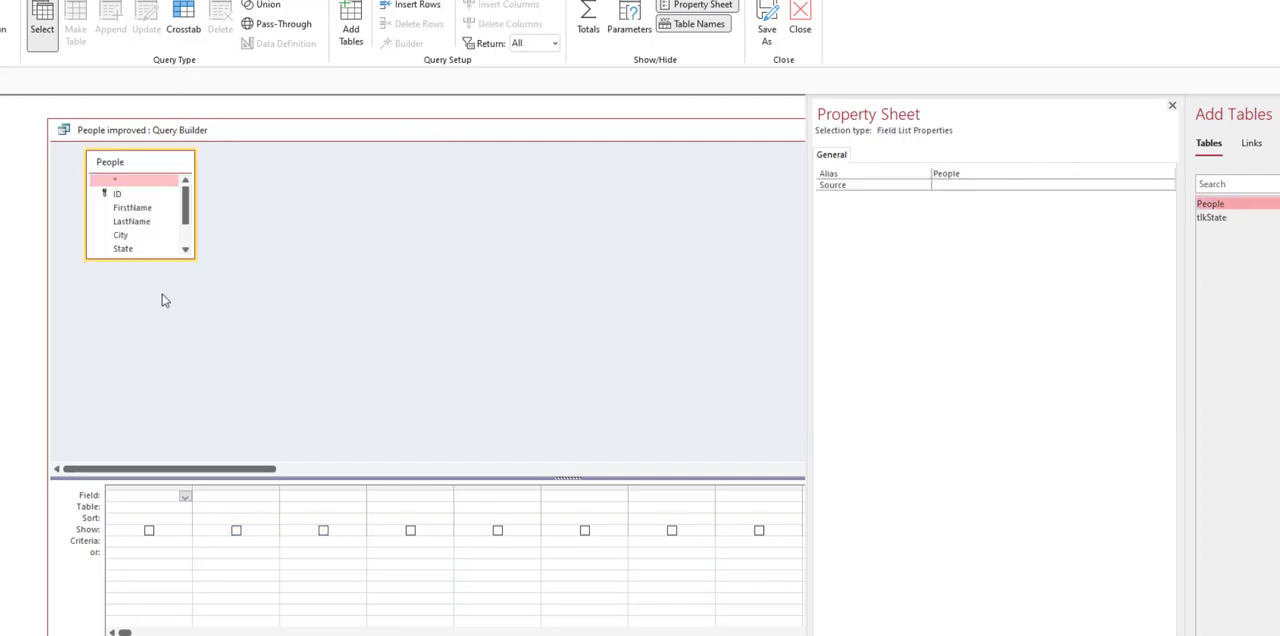
pyautogui.click(125, 236)
pyautogui.moveTo(125, 238); pyautogui.dragTo(136, 494)
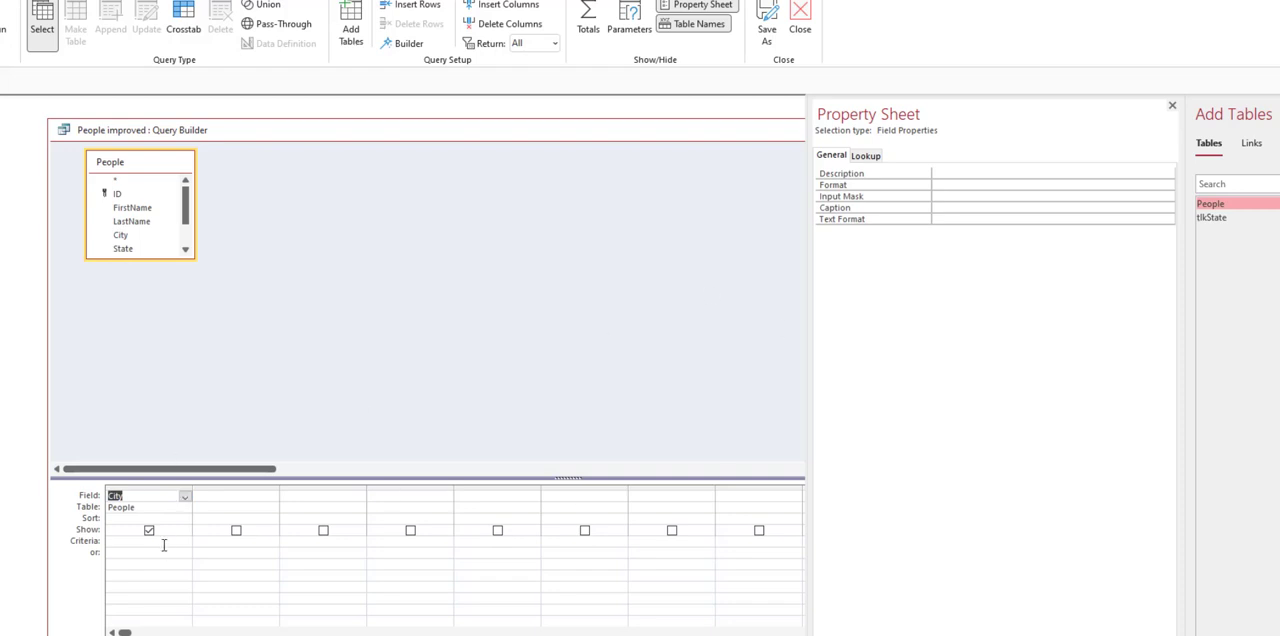
# Step: Sort the City field ascending in the row source query, then close the Query Builder and save the SQL statement
pyautogui.click(173, 516)
pyautogui.click(185, 518)
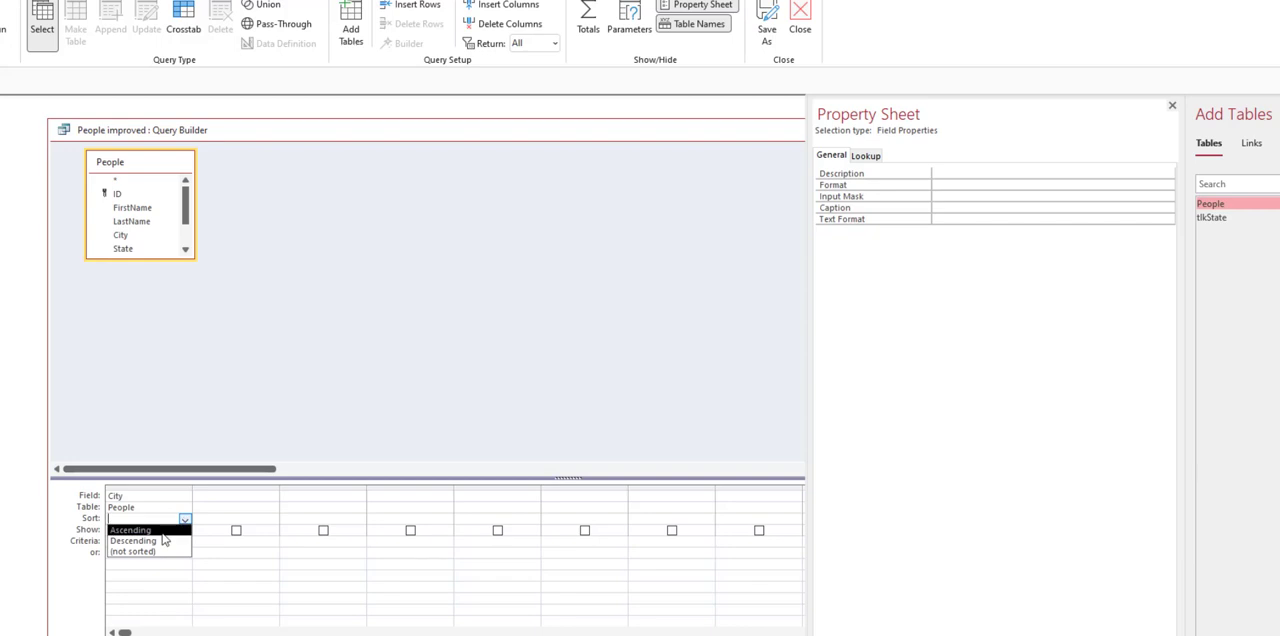
pyautogui.click(162, 532)
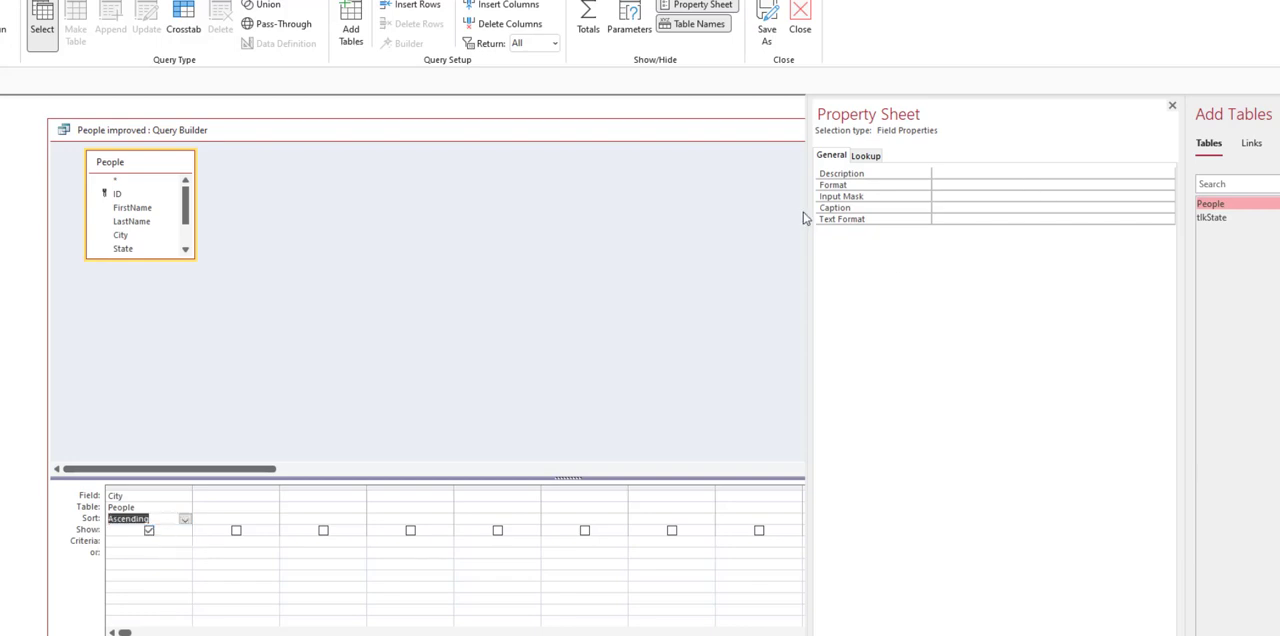
pyautogui.moveTo(809, 208); pyautogui.dragTo(1108, 232)
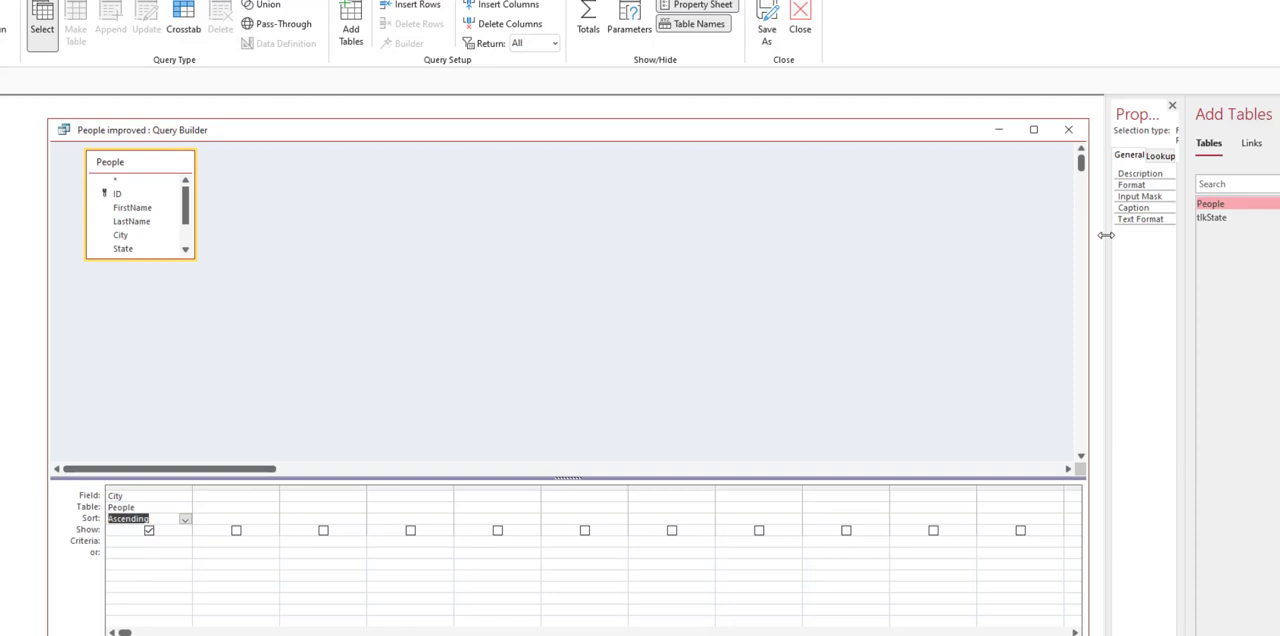
pyautogui.click(1069, 132)
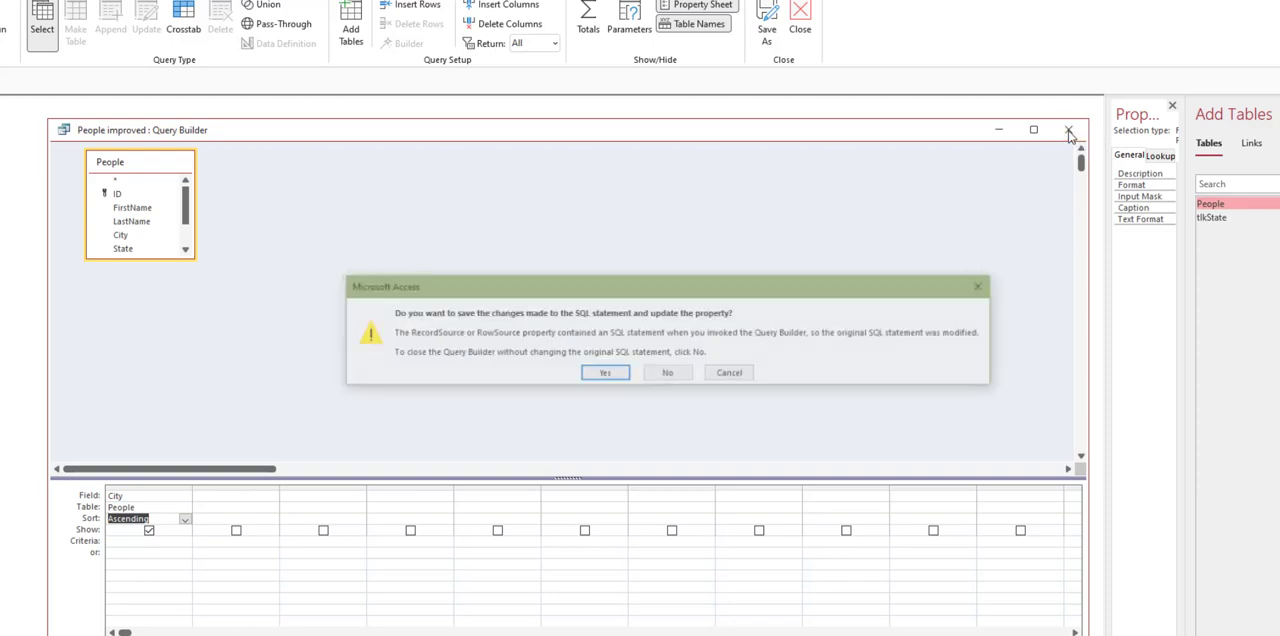
pyautogui.click(604, 376)
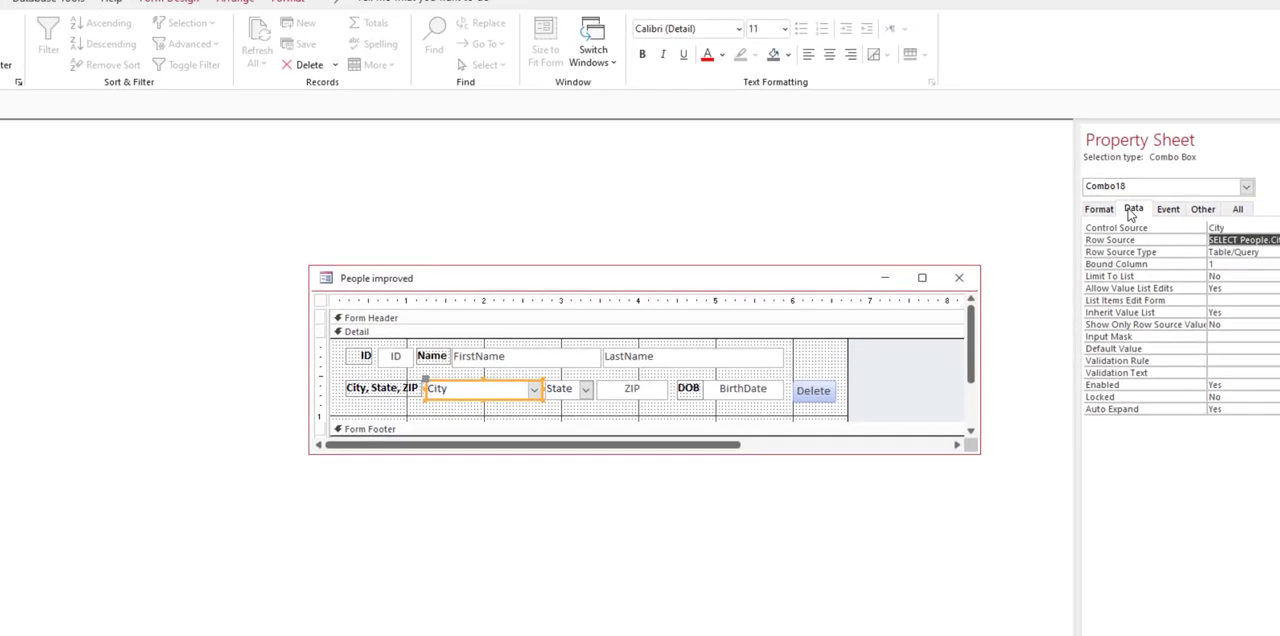
# Step: Compare the Limit To List property of the State combo box with that of the City combo box
pyautogui.click(566, 390)
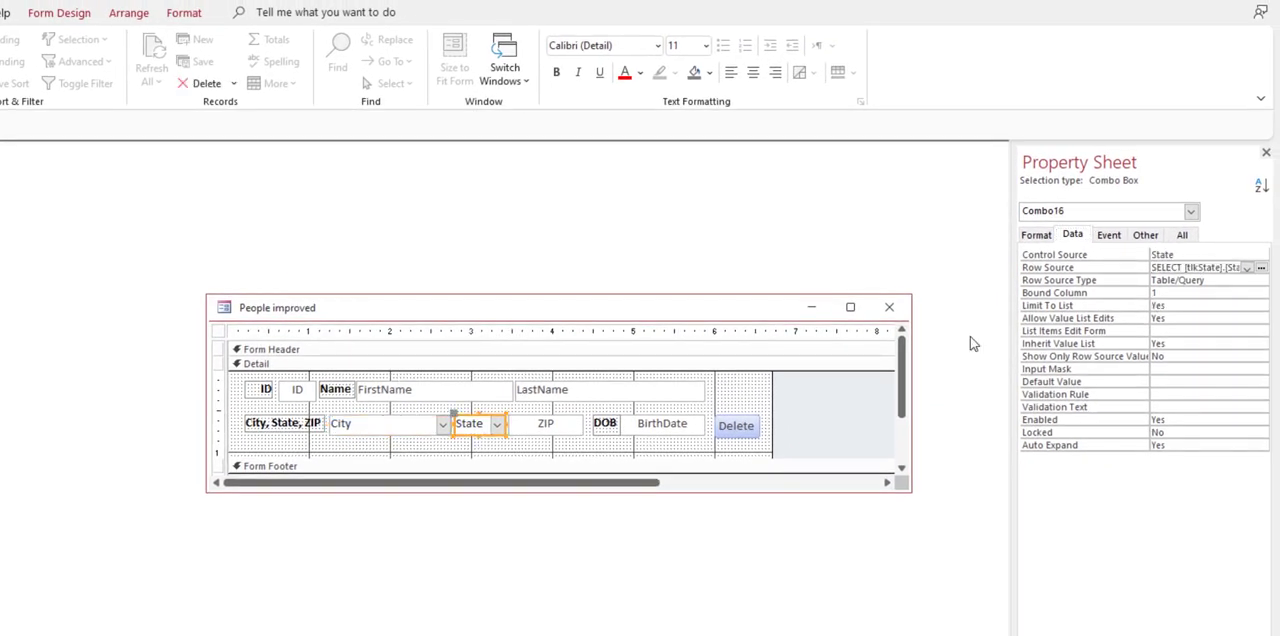
pyautogui.click(1199, 305)
pyautogui.click(391, 423)
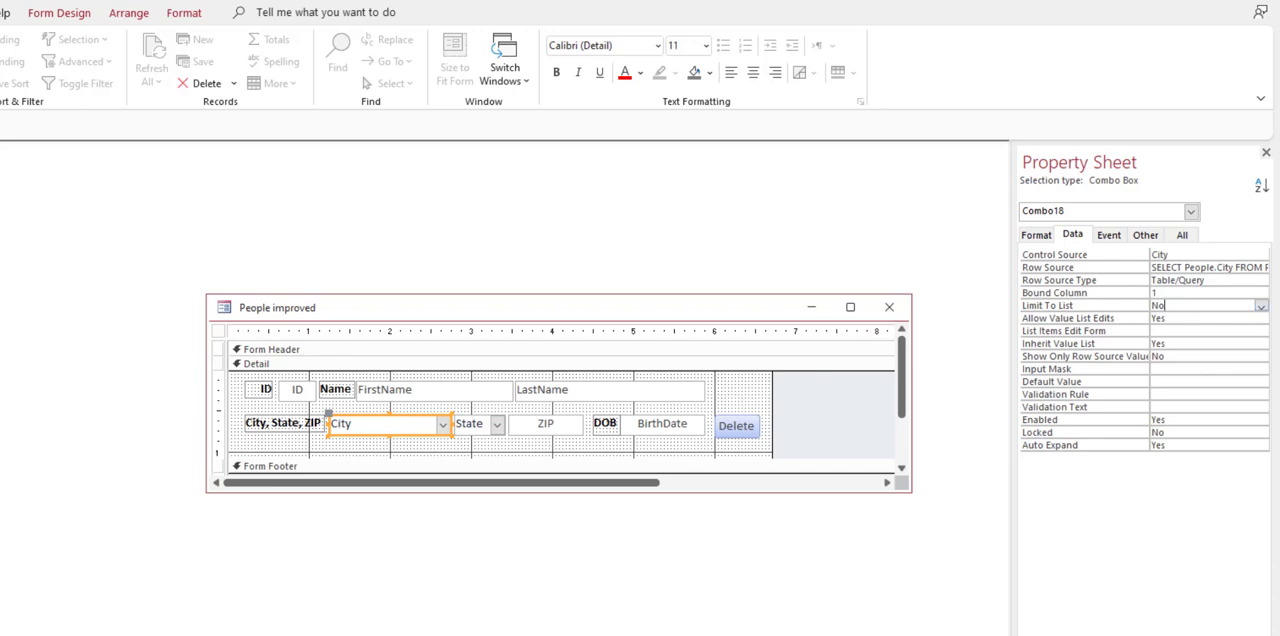
# Step: Show the form in Form View and start a new record with Coeur D'Alene as the city, using the combo box's auto-completion
pyautogui.press('F5')
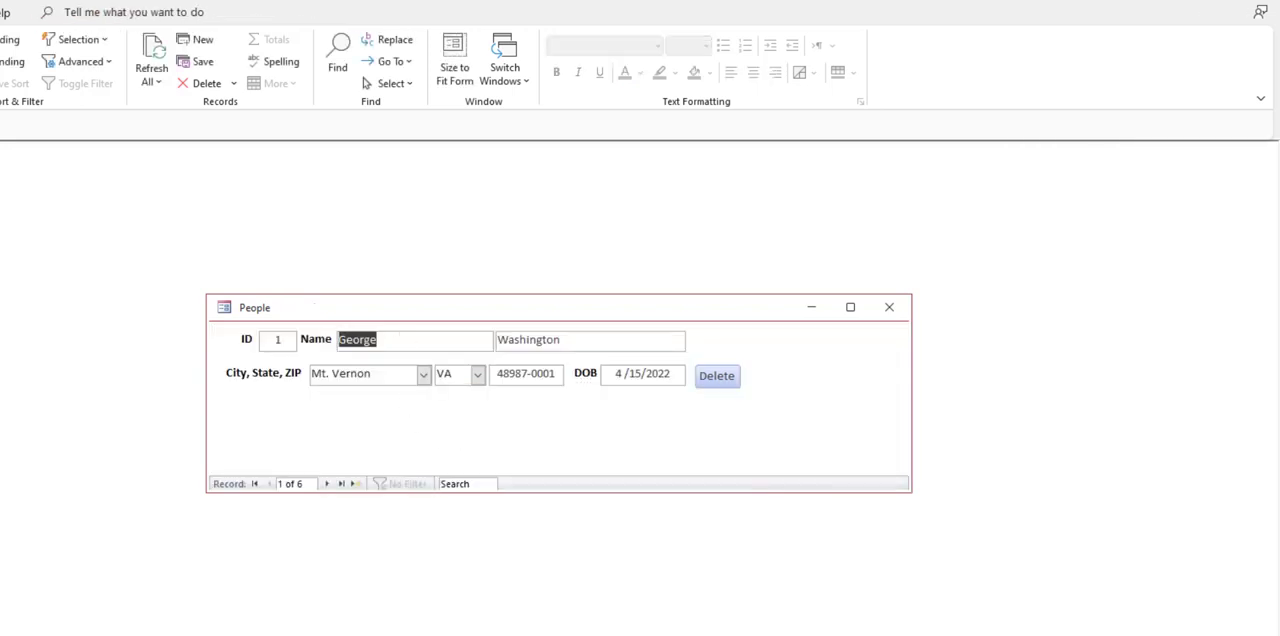
pyautogui.click(355, 483)
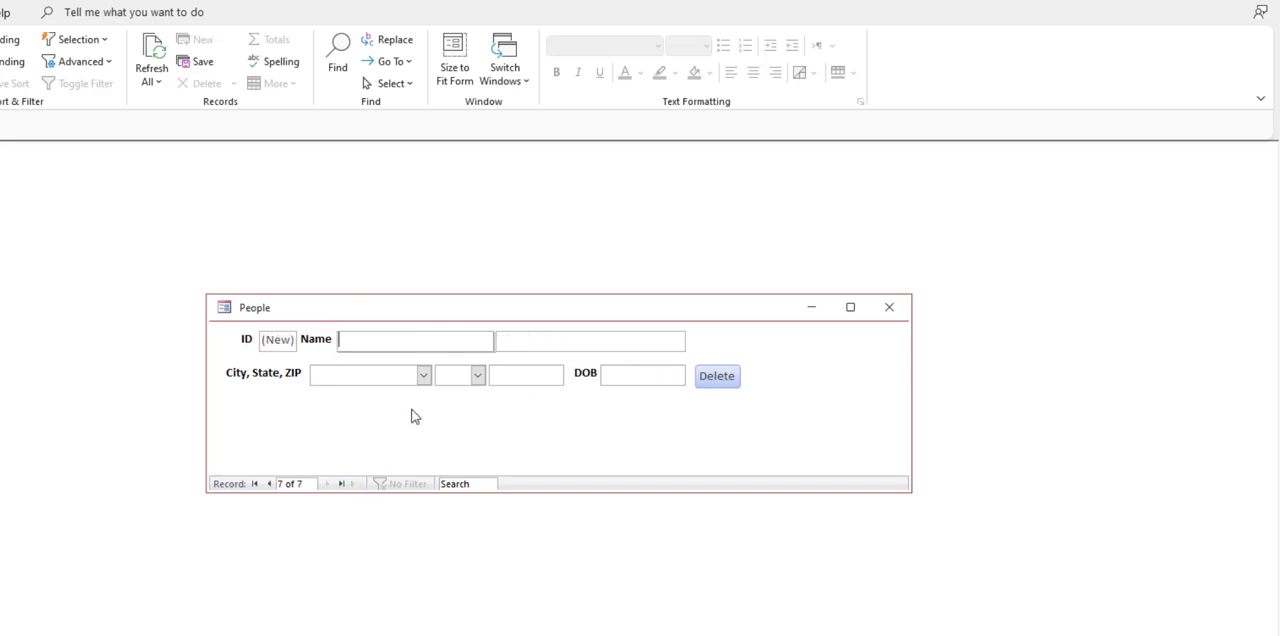
pyautogui.click(424, 375)
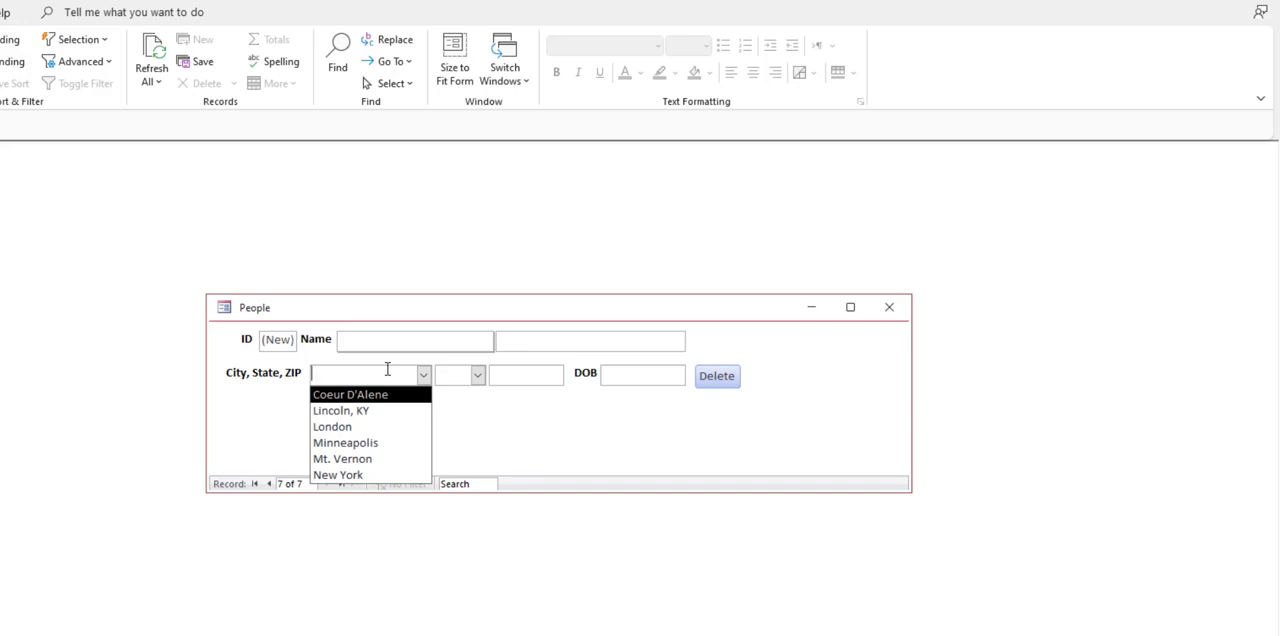
pyautogui.write("coeur D'Alene")
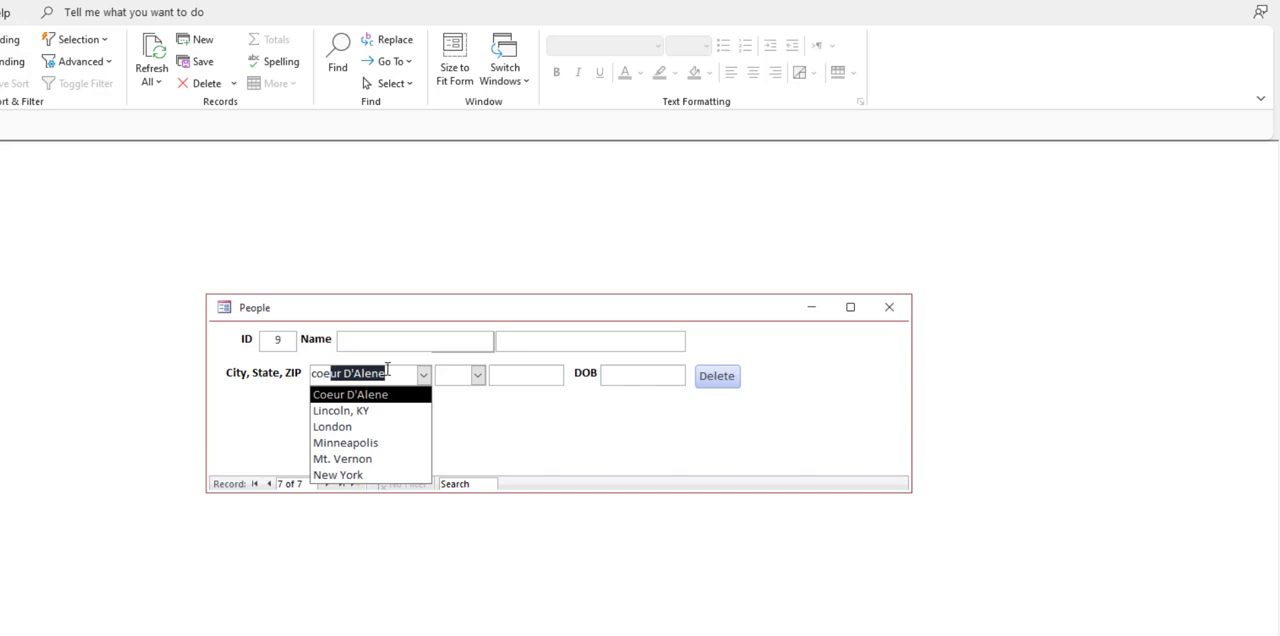
pyautogui.press('Tab')
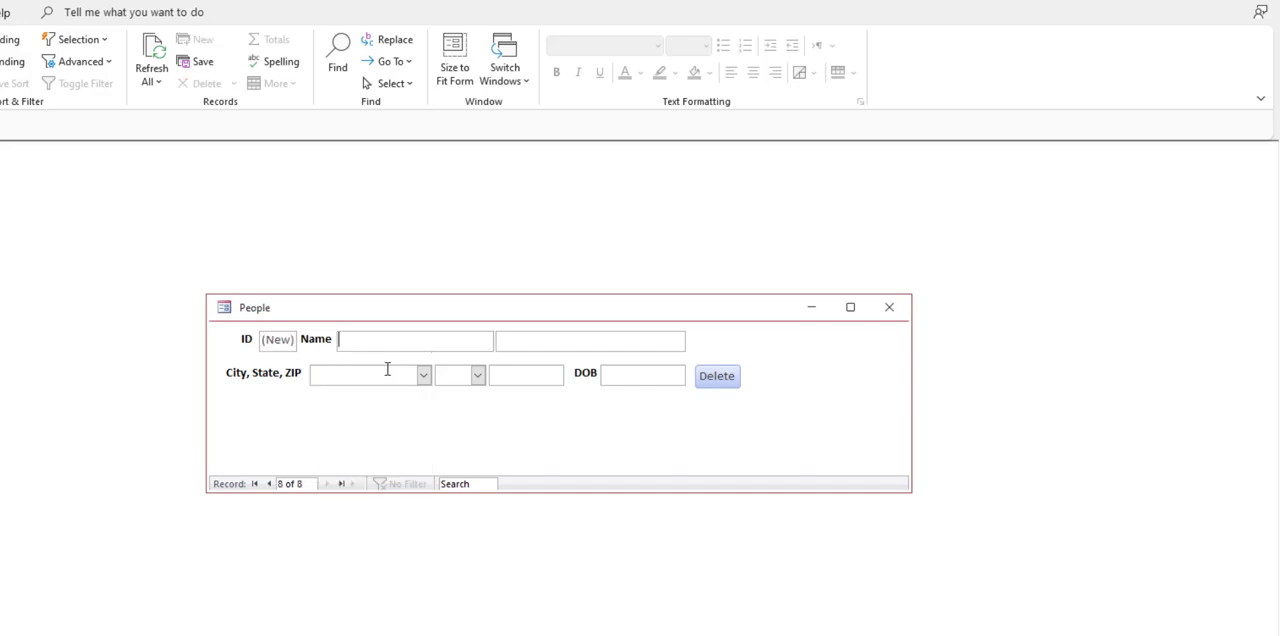
# Step: Go back to the new Coeur D'Alene record, set its state to ID, and select the empty DOB field
pyautogui.click(269, 484)
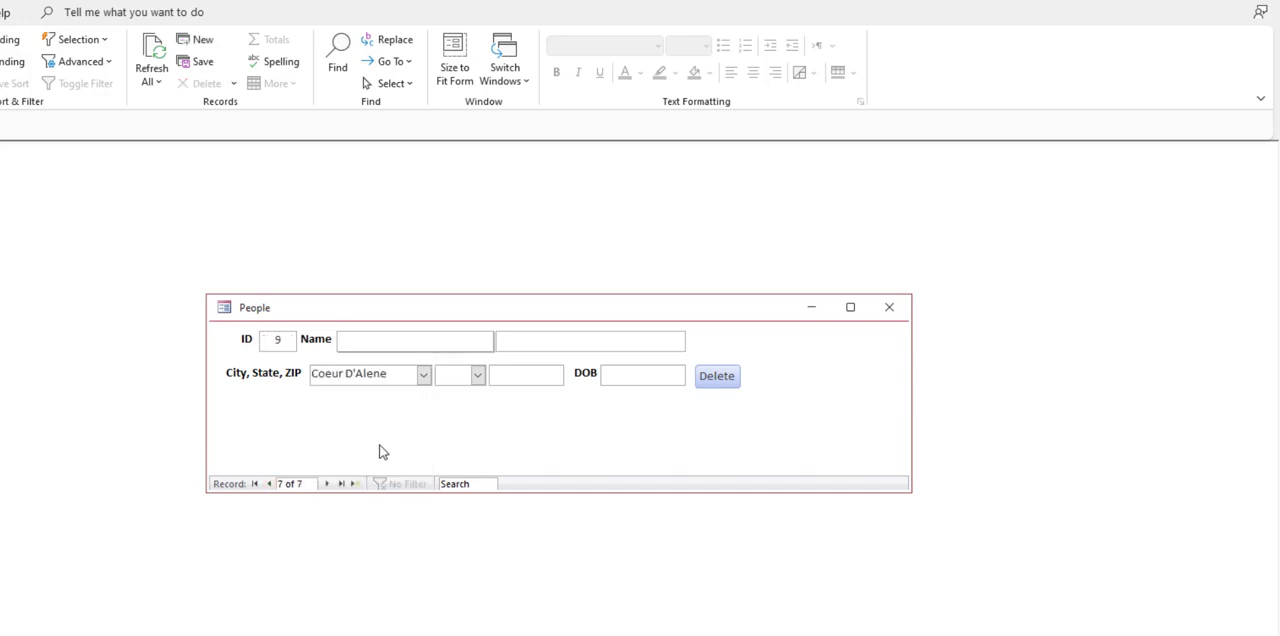
pyautogui.click(478, 375)
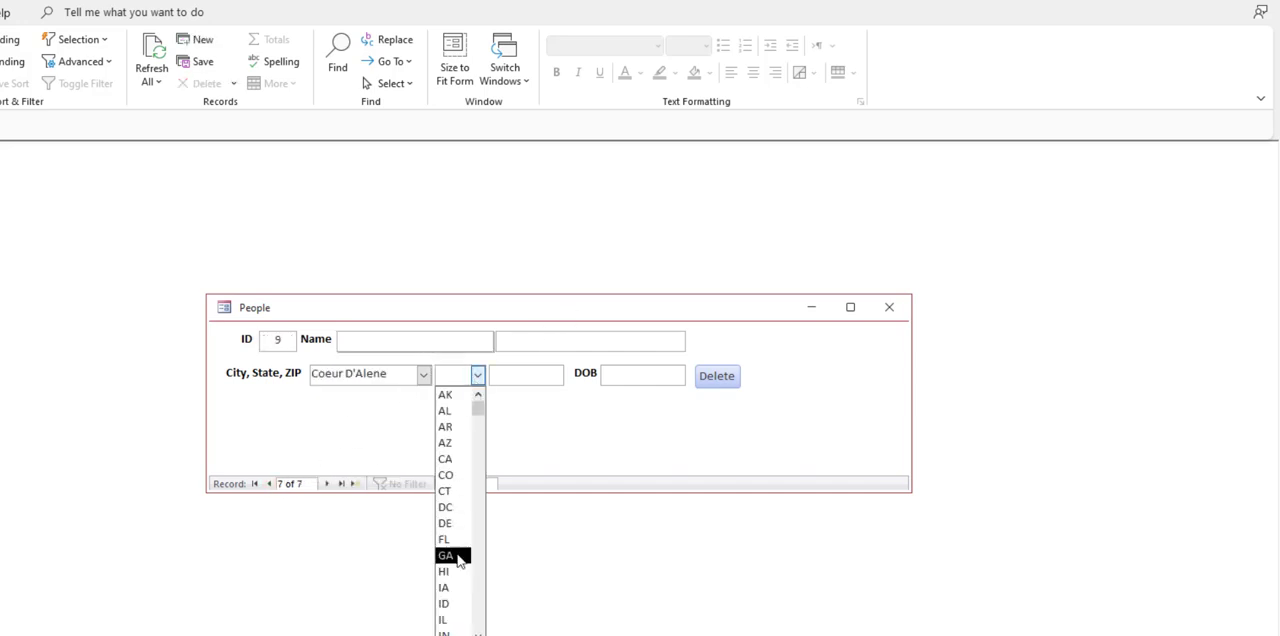
pyautogui.click(458, 605)
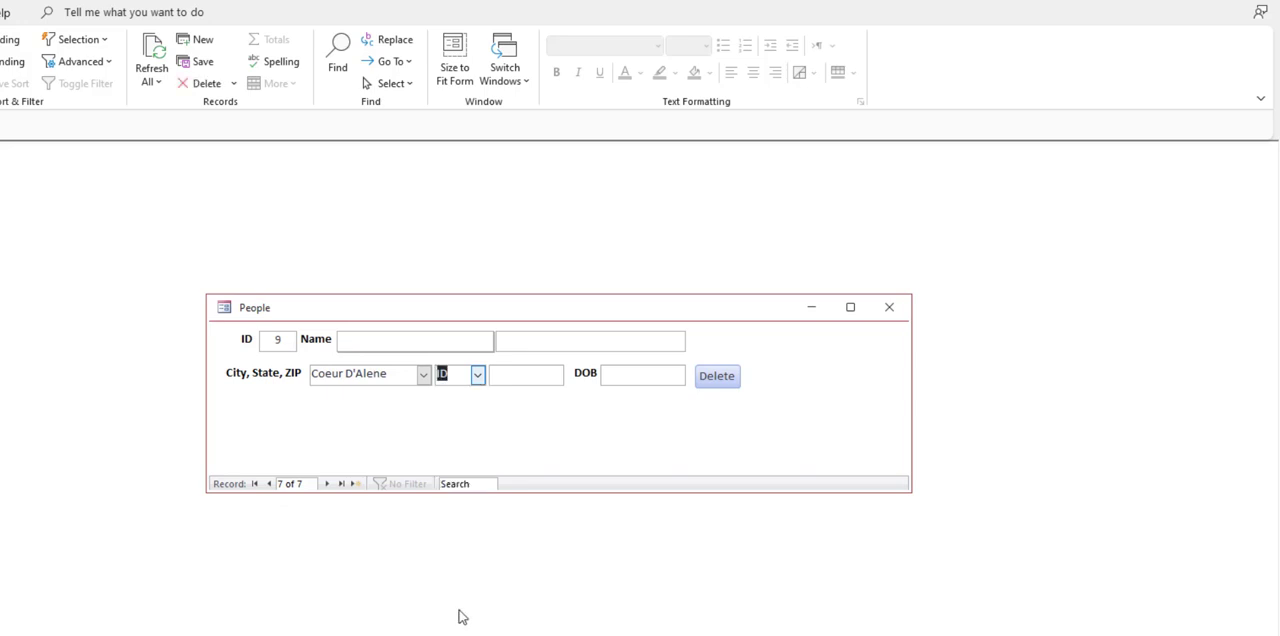
pyautogui.click(668, 375)
pyautogui.moveTo(675, 375); pyautogui.dragTo(601, 370)
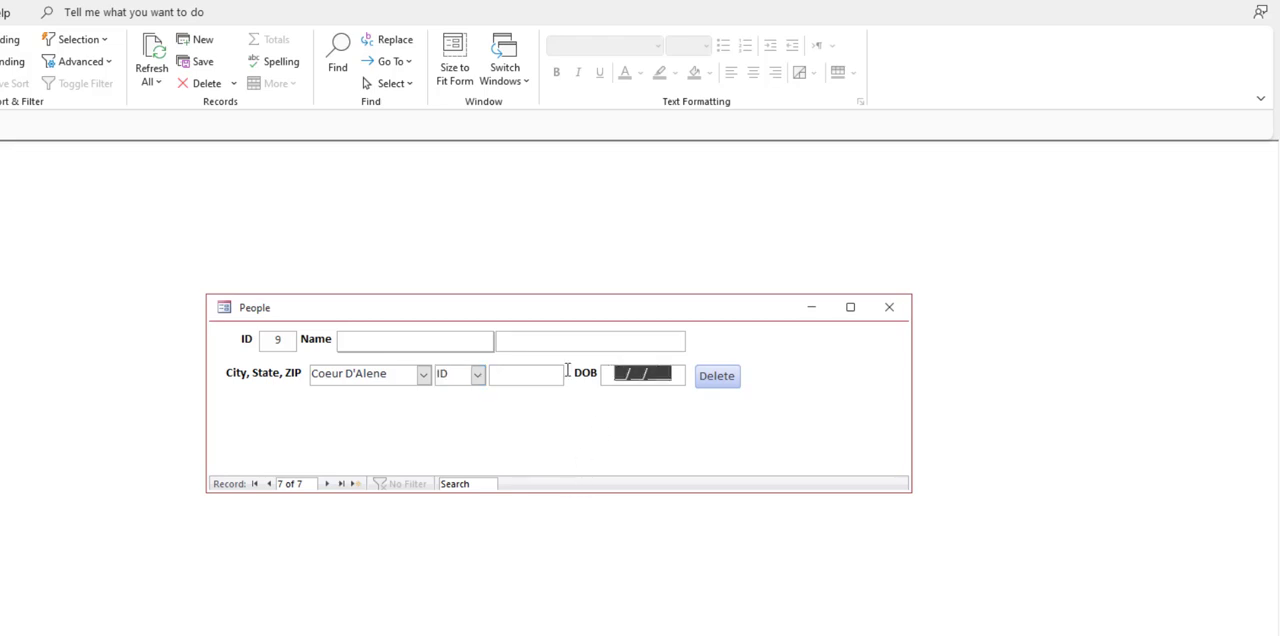
# Step: Return to Design View, widen the property sheet, and open the Expression Builder for the BirthDate text box's validation rule
pyautogui.rightClick(571, 415)
pyautogui.click(627, 467)
pyautogui.click(647, 425)
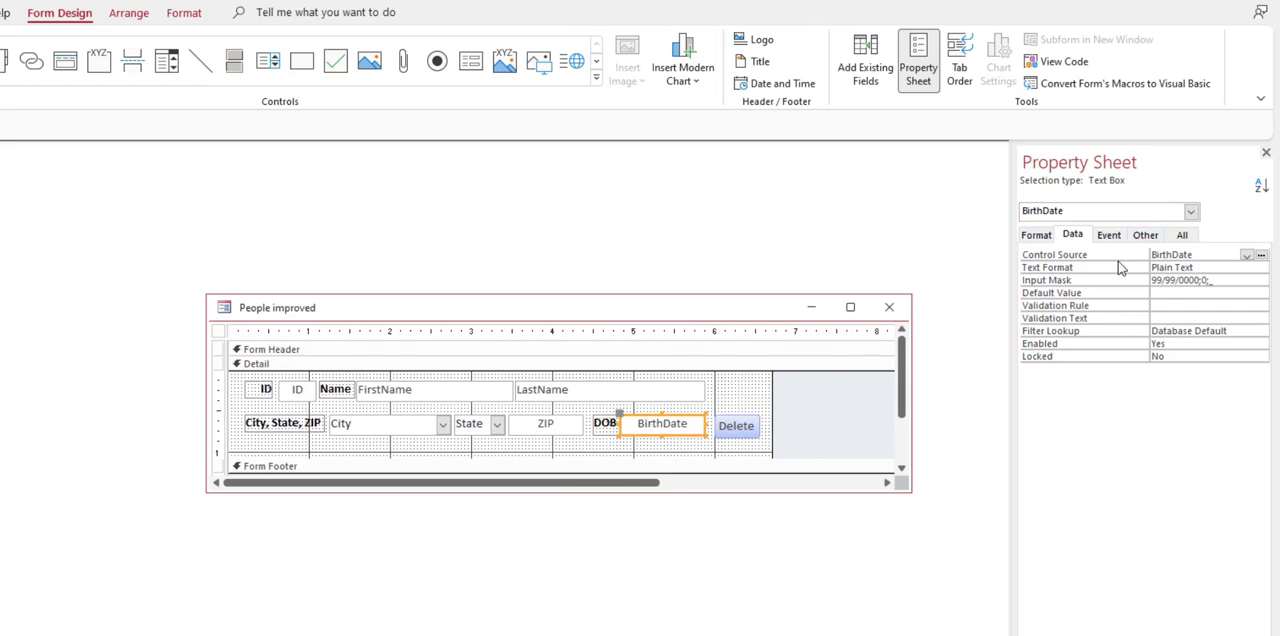
pyautogui.moveTo(1011, 291); pyautogui.dragTo(907, 285)
pyautogui.click(1150, 308)
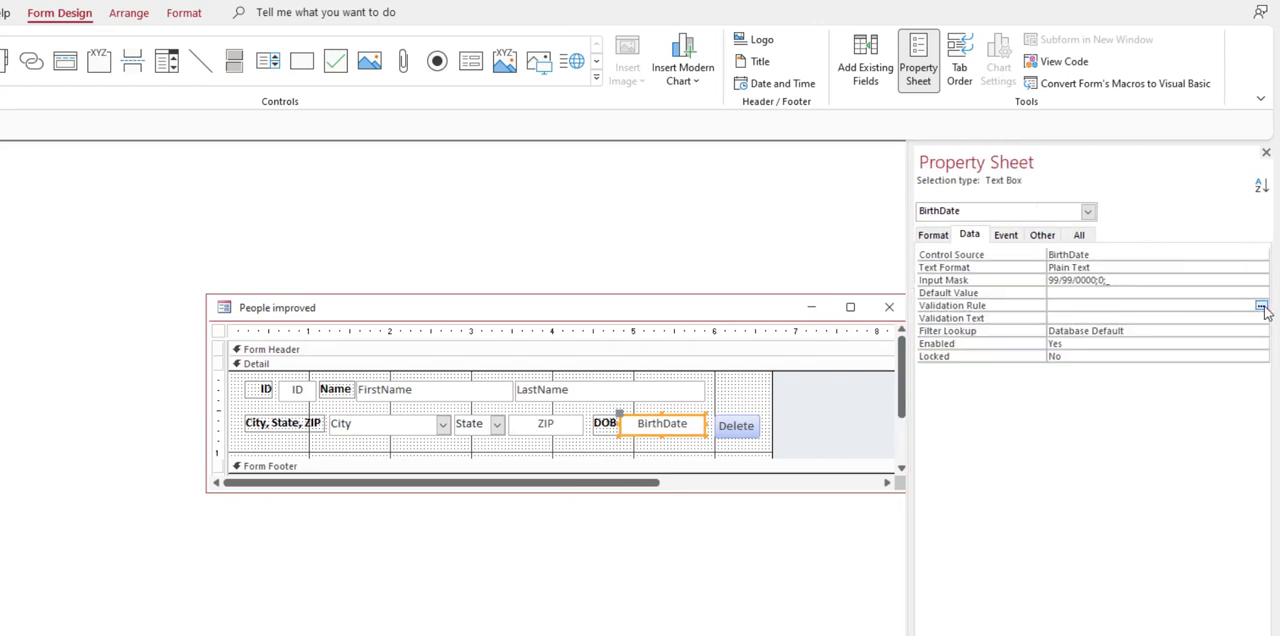
pyautogui.click(1261, 306)
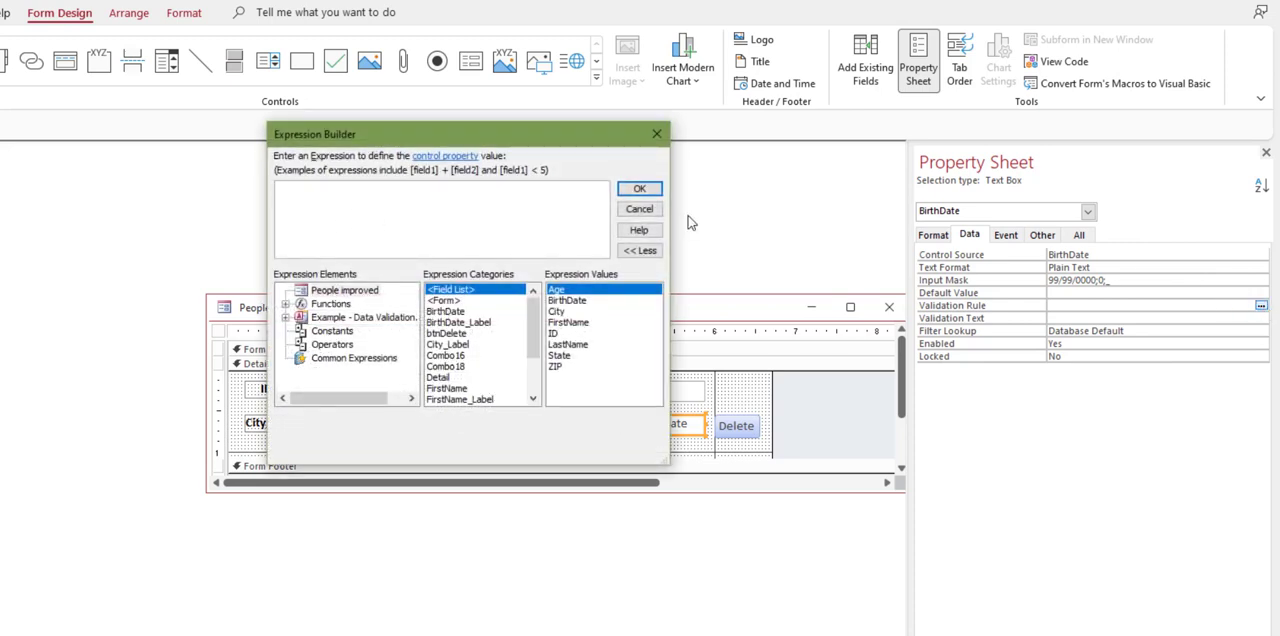
# Step: Define the BirthDate validation rule as >=#1/1/1900# And <=Date()
pyautogui.write('>=#1/1/1900# and <')
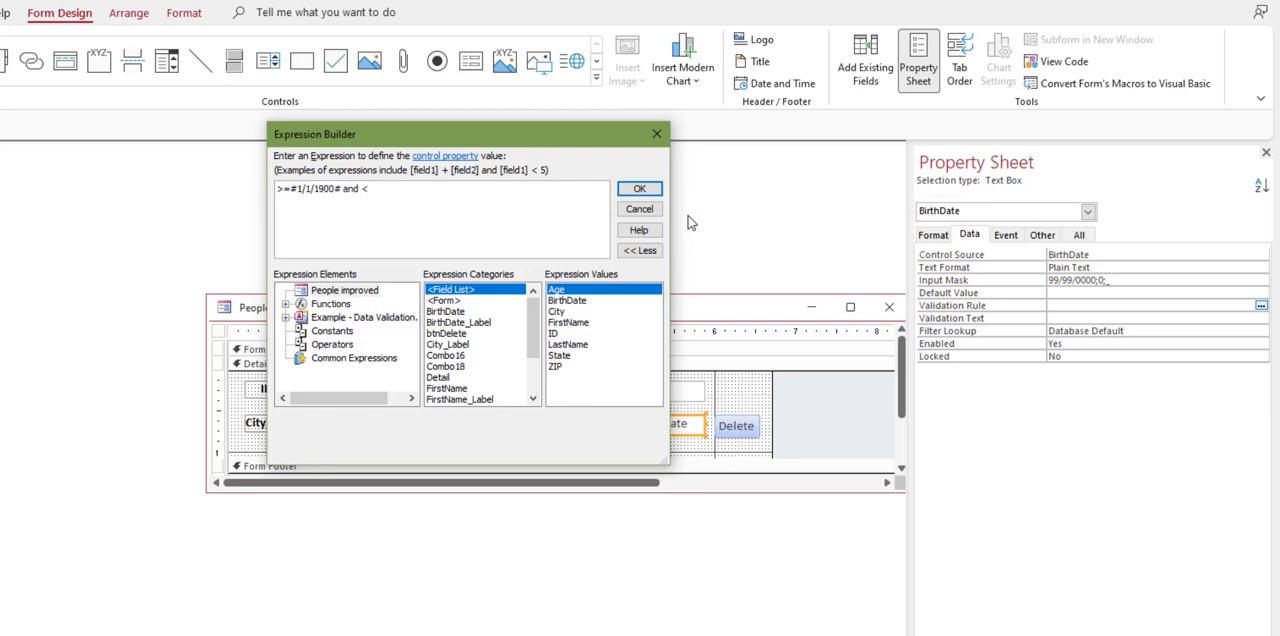
pyautogui.write('=Date()')
pyautogui.click(639, 188)
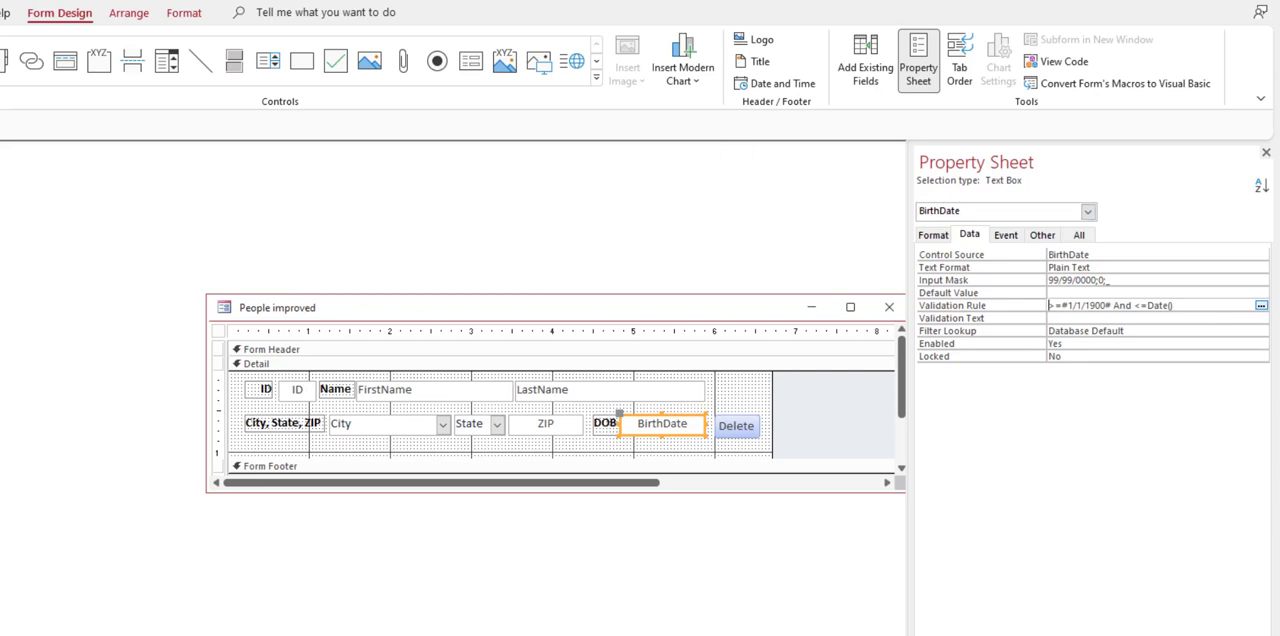
# Step: Show the form in Form View and enter a date of birth within the permitted range for the Coeur D'Alene record
pyautogui.press('F5')
pyautogui.click(648, 376)
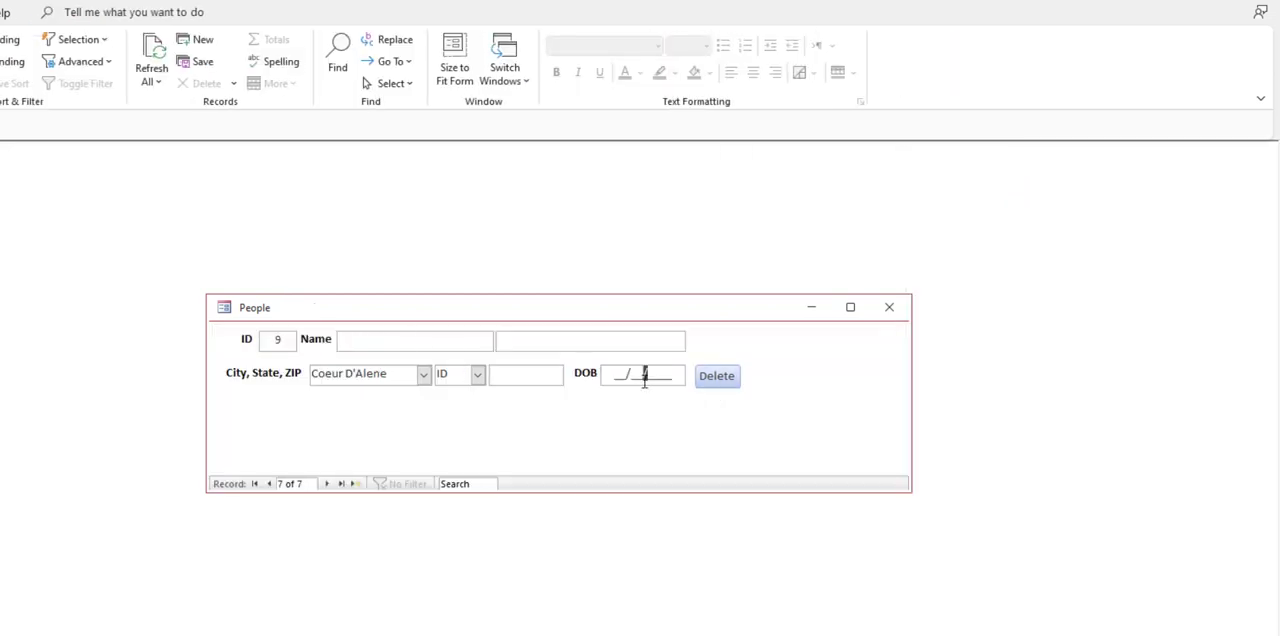
pyautogui.moveTo(650, 380); pyautogui.dragTo(487, 361)
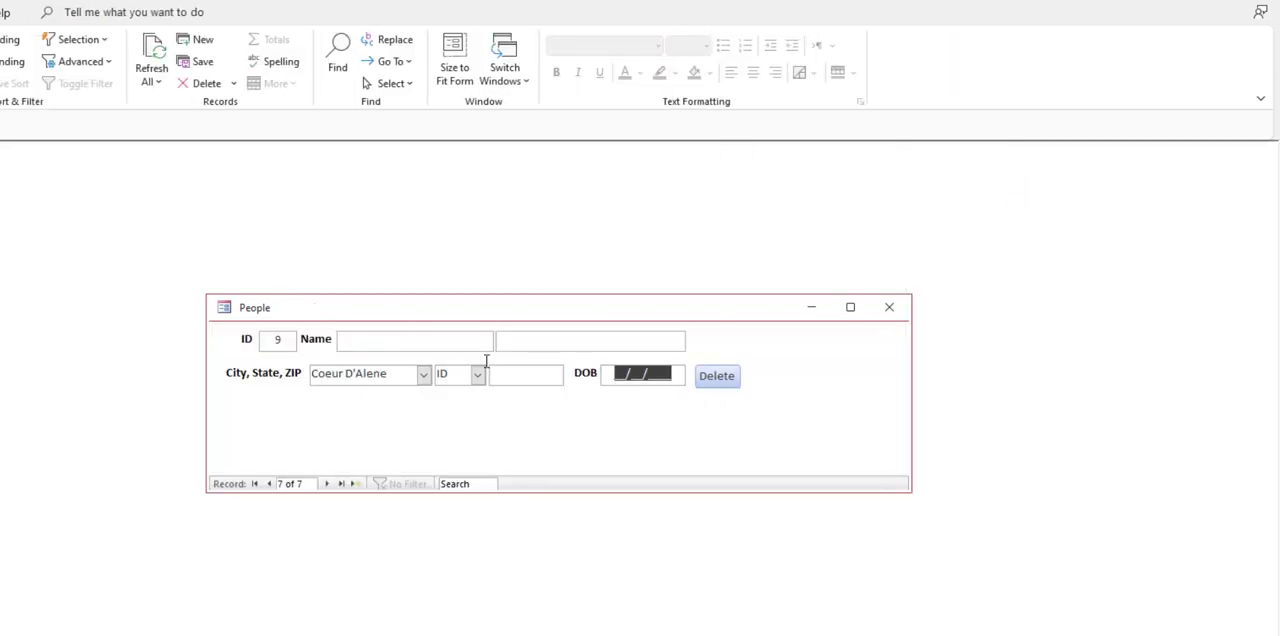
pyautogui.write('3 /1 ')
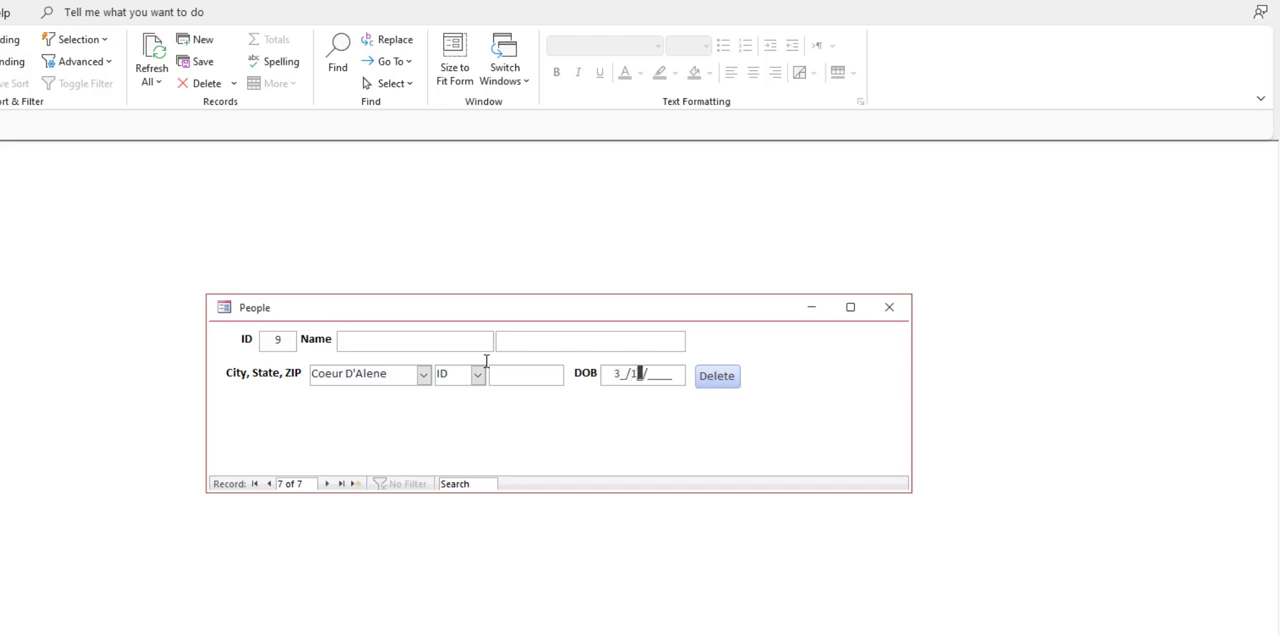
pyautogui.write('/2022')
pyautogui.press('Tab')
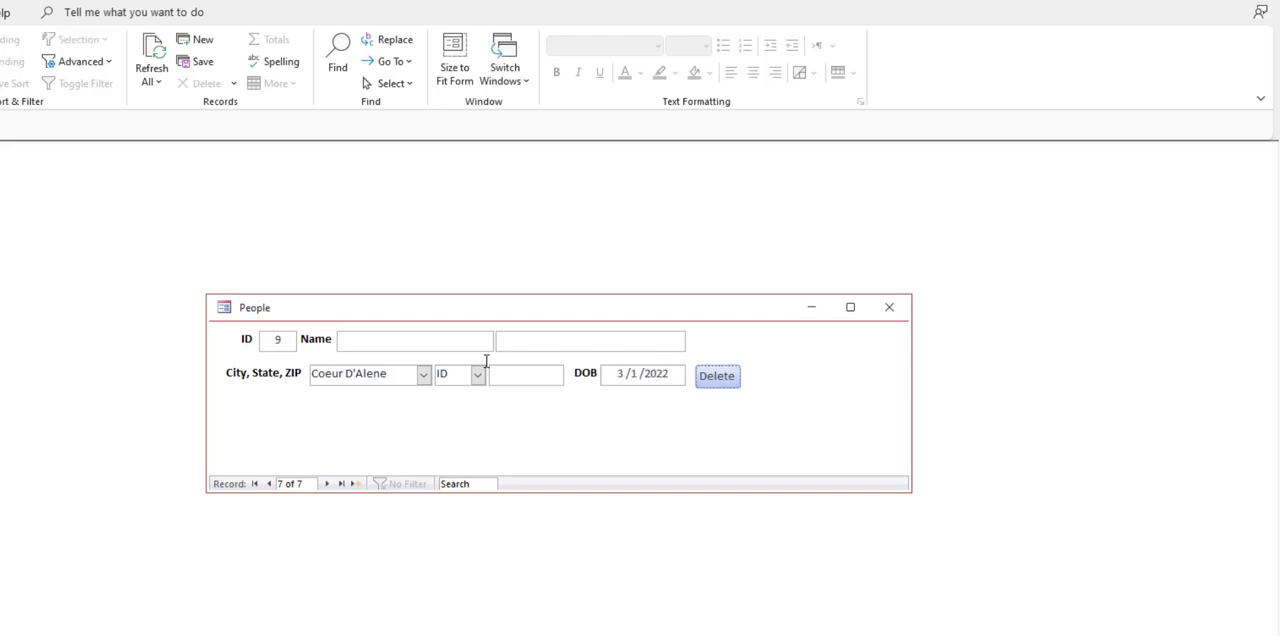
# Step: Test the validation rule by replacing the DOB with a date before 1900, and dismiss the resulting message
pyautogui.moveTo(670, 377); pyautogui.dragTo(602, 370)
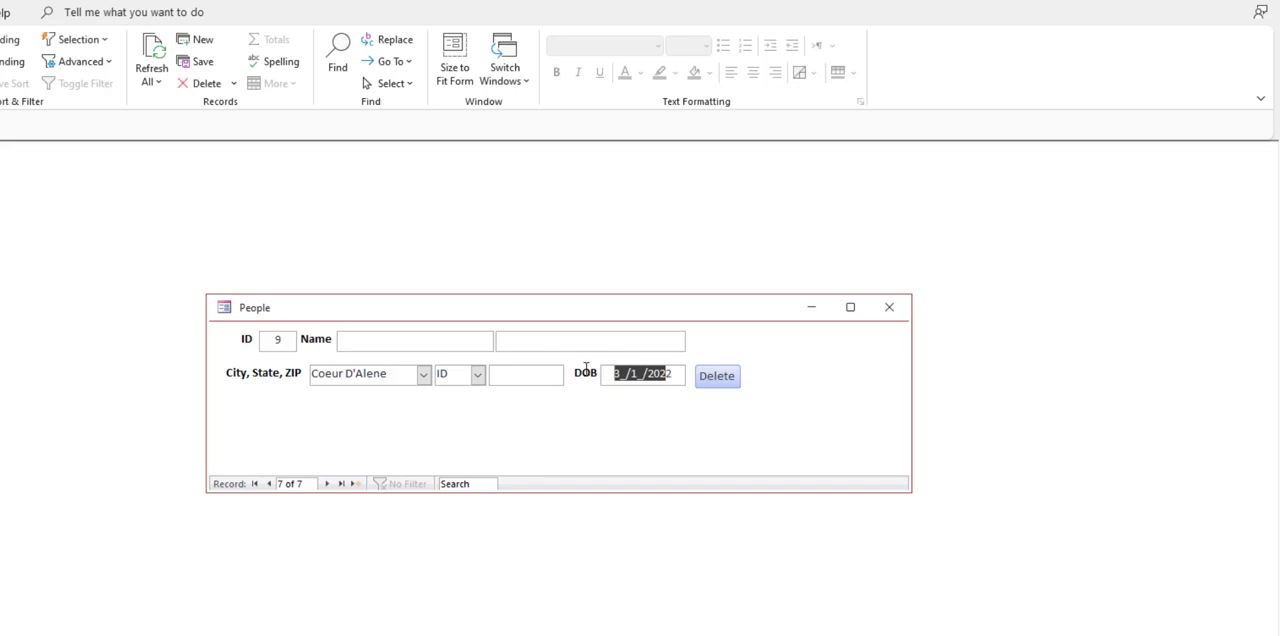
pyautogui.press('BackSpace')
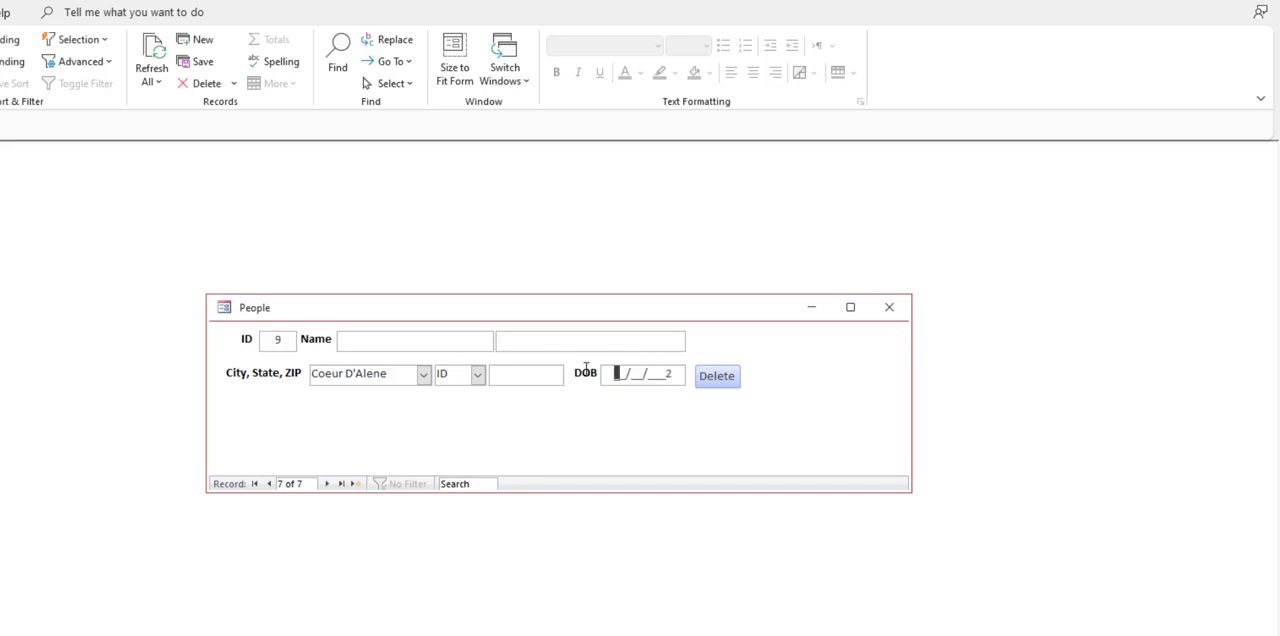
pyautogui.write('01051850')
pyautogui.press('Tab')
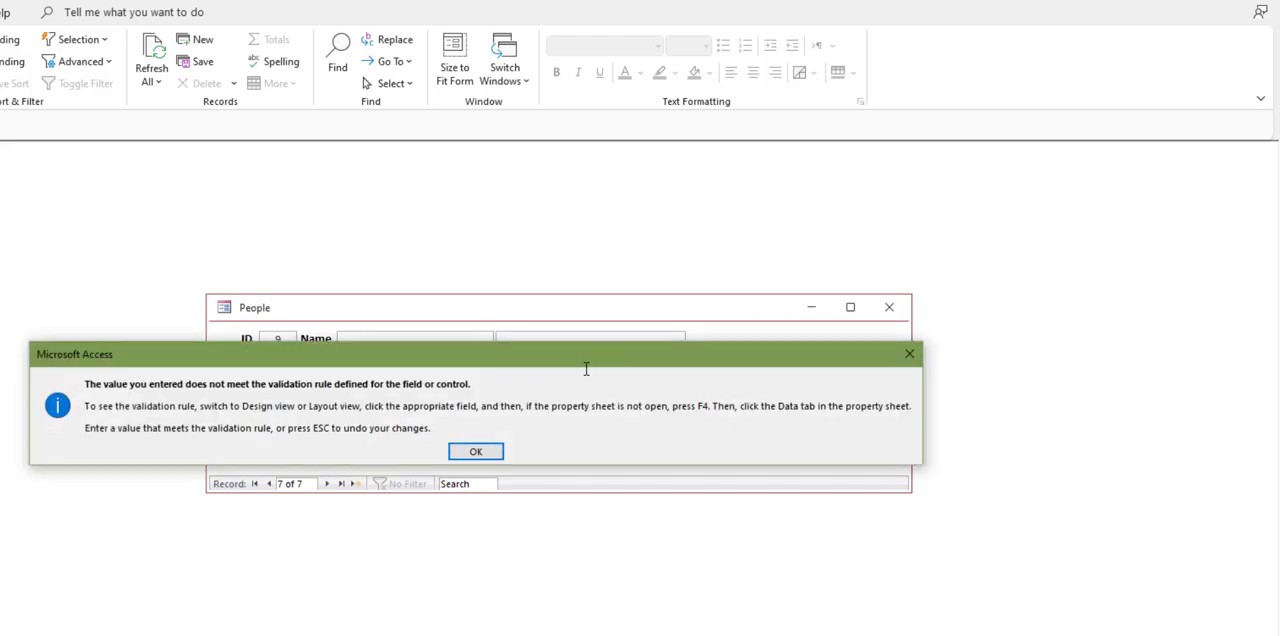
pyautogui.click(478, 452)
# Step: Test the rule's upper limit by replacing the DOB with a future date, and dismiss the resulting message
pyautogui.moveTo(678, 376); pyautogui.dragTo(553, 364)
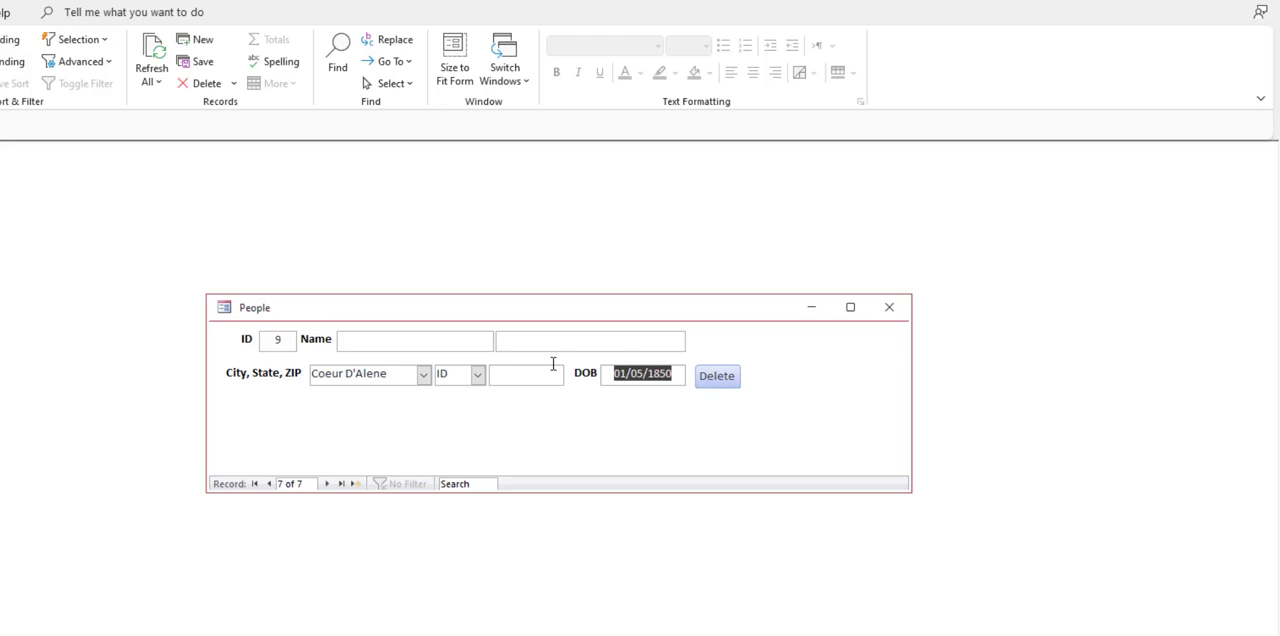
pyautogui.write('121520')
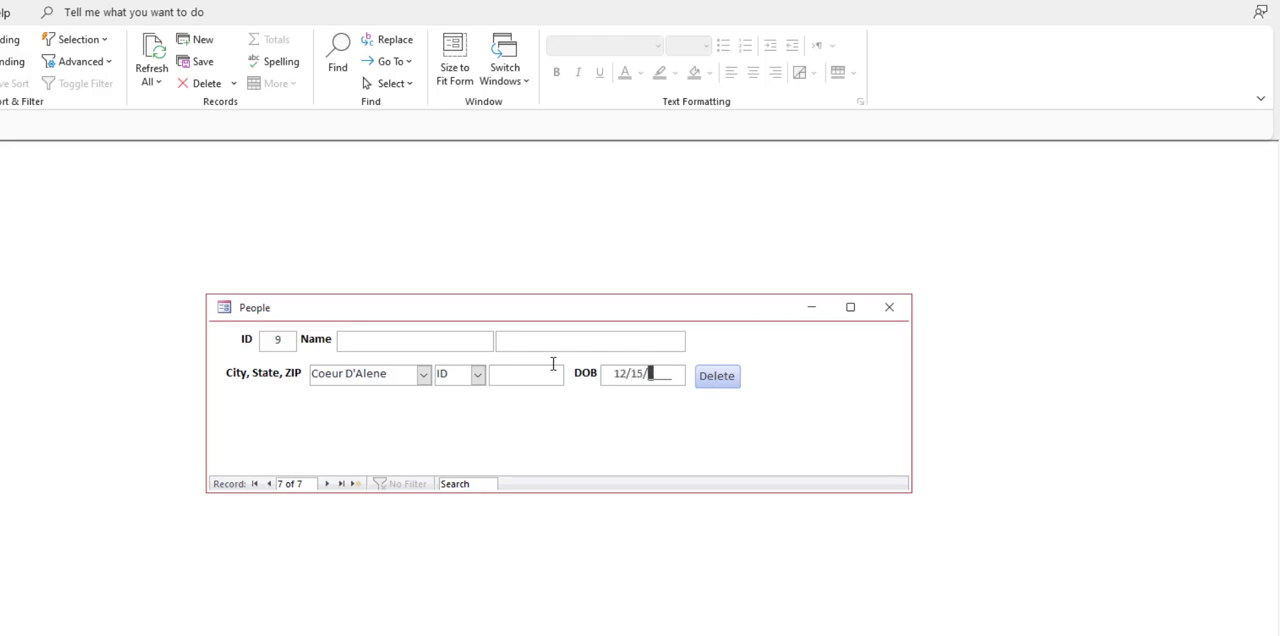
pyautogui.write('25')
pyautogui.press('Return')
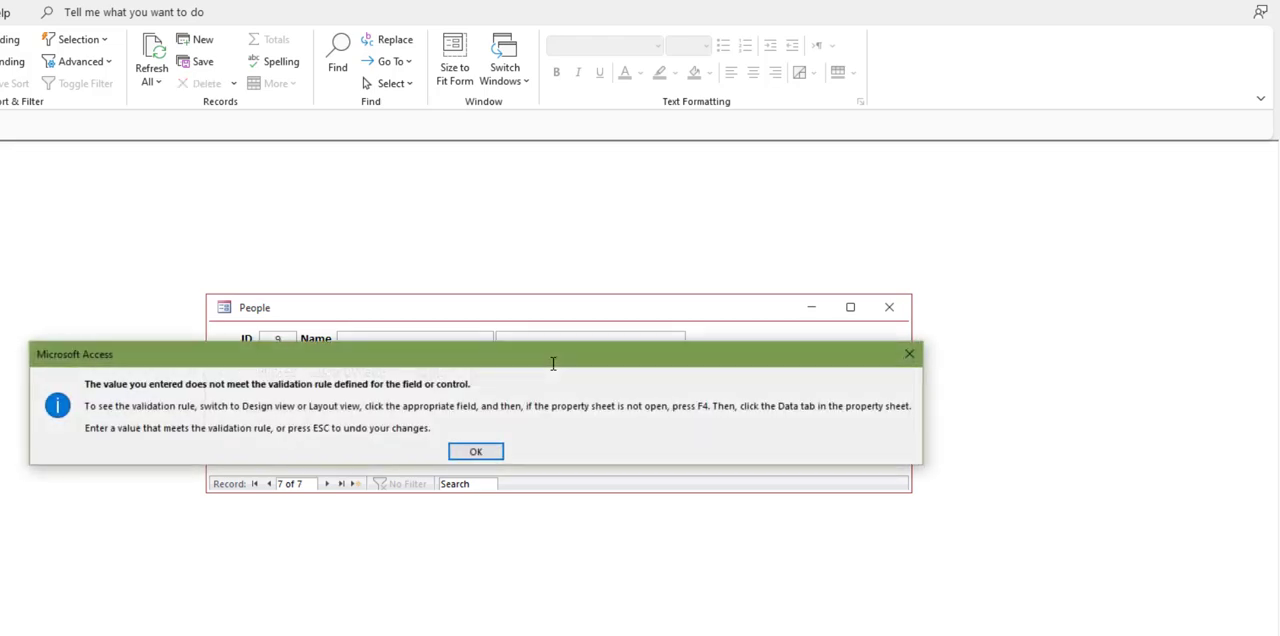
pyautogui.click(477, 454)
pyautogui.click(448, 343)
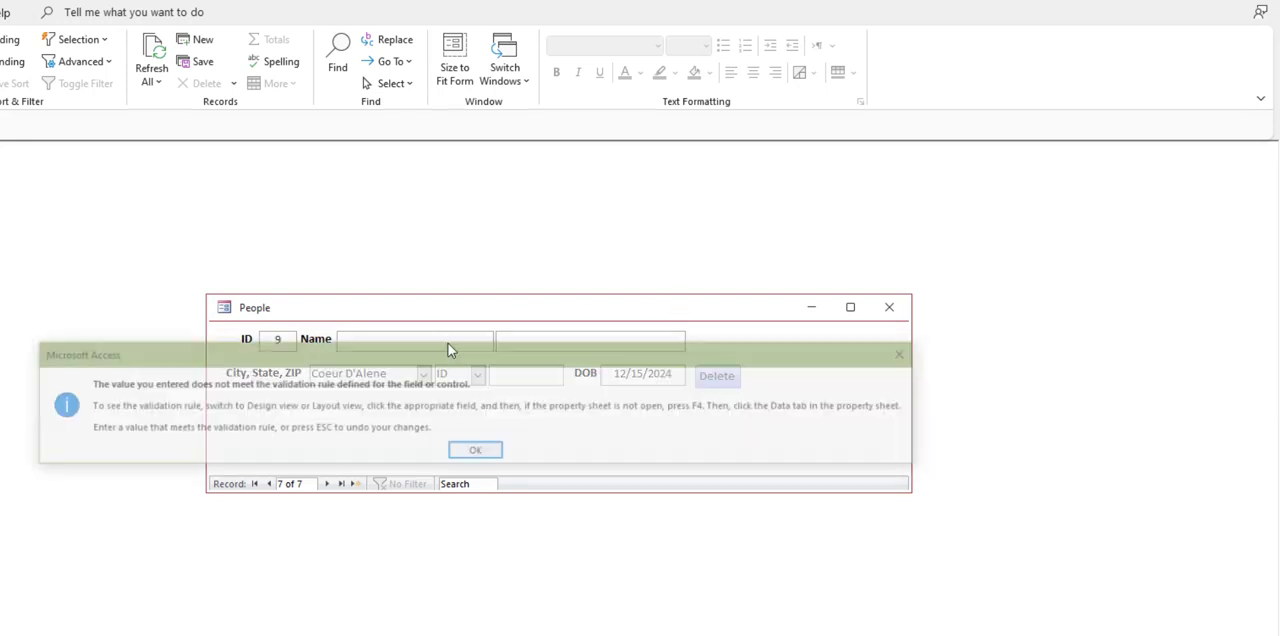
pyautogui.click(462, 451)
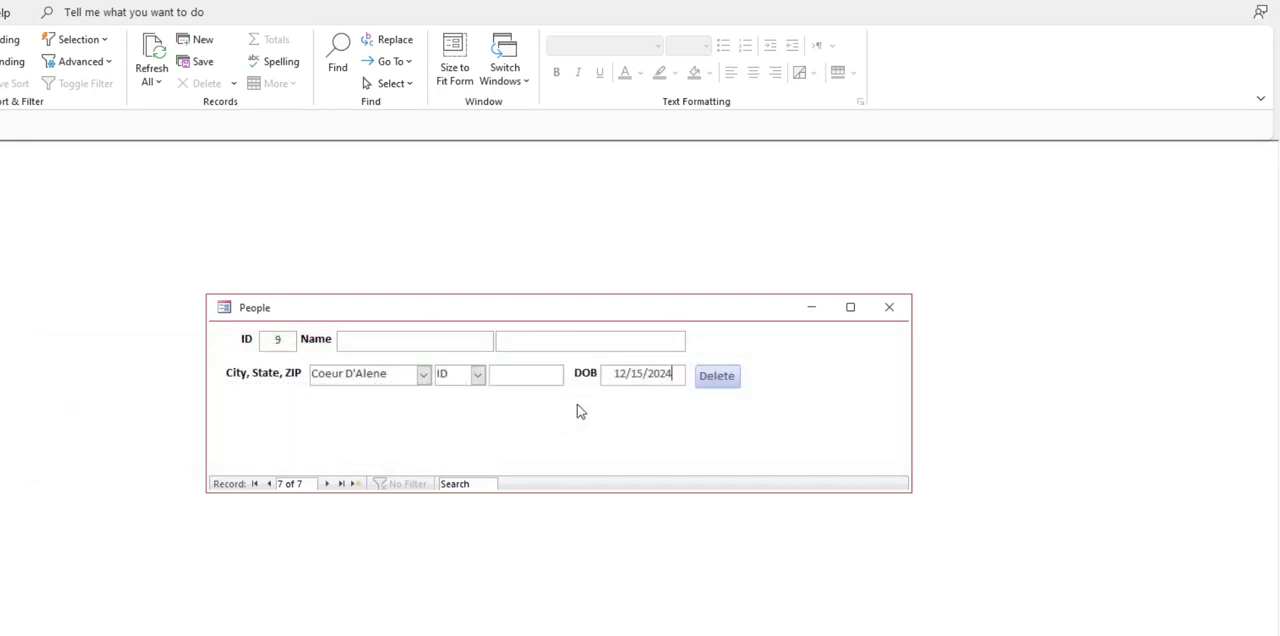
# Step: Correct the year of the DOB to a 20th-century year within the allowed range and commit the entry
pyautogui.click(656, 373)
pyautogui.write('19')
pyautogui.press('Tab')
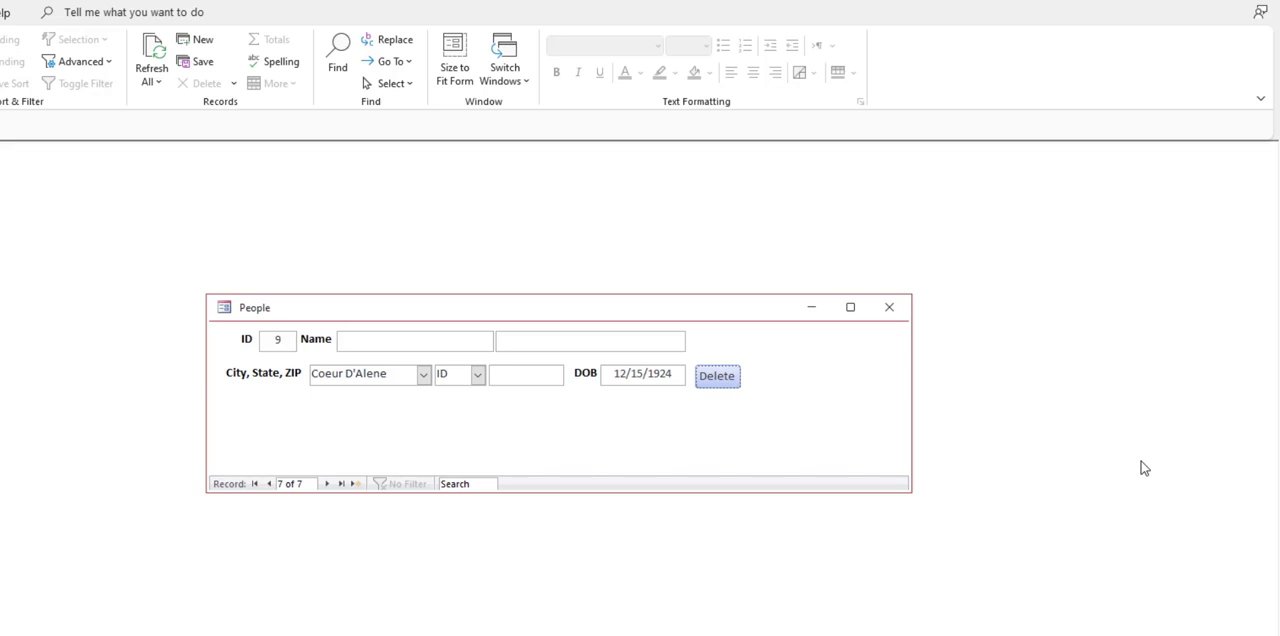
# Step: Examine the choices offered by the State combo box from beginning to end, and close the list without changing ID
pyautogui.click(477, 375)
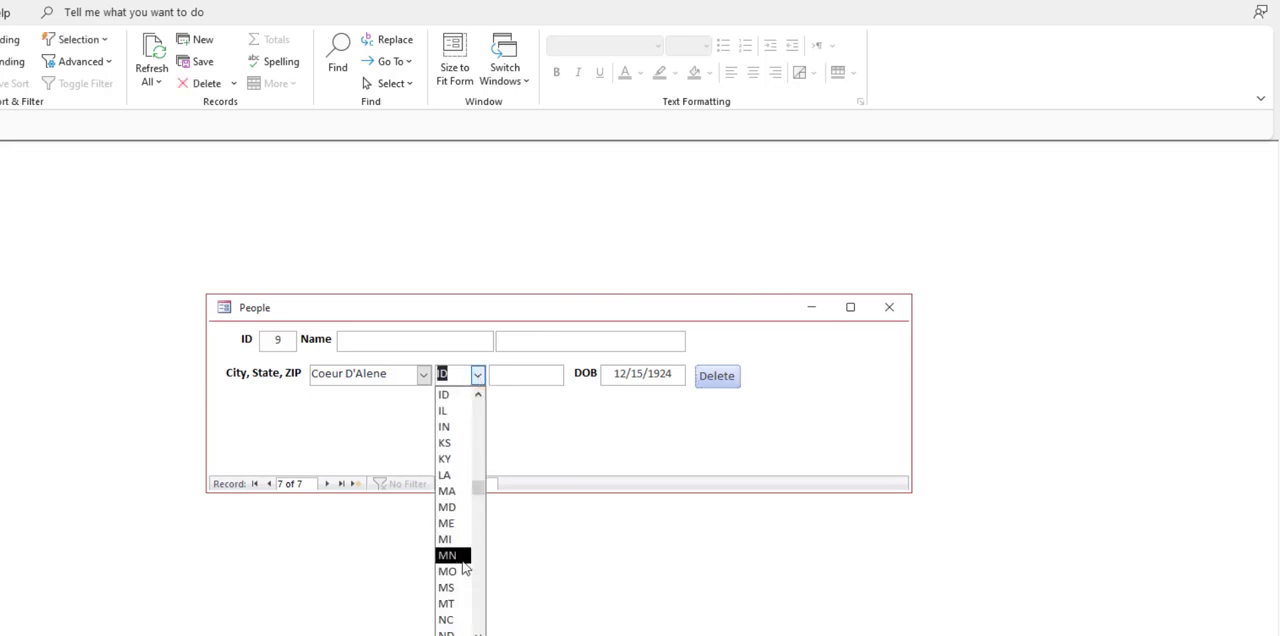
pyautogui.scroll(-7, 458, 600)
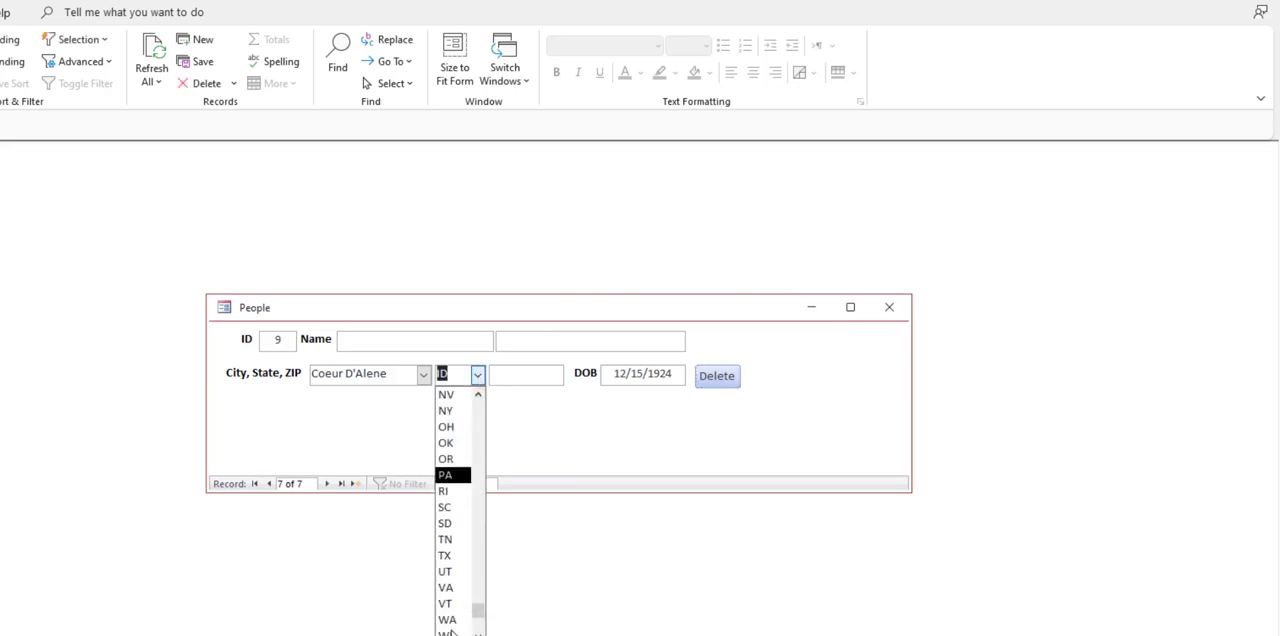
pyautogui.scroll(11, 452, 632)
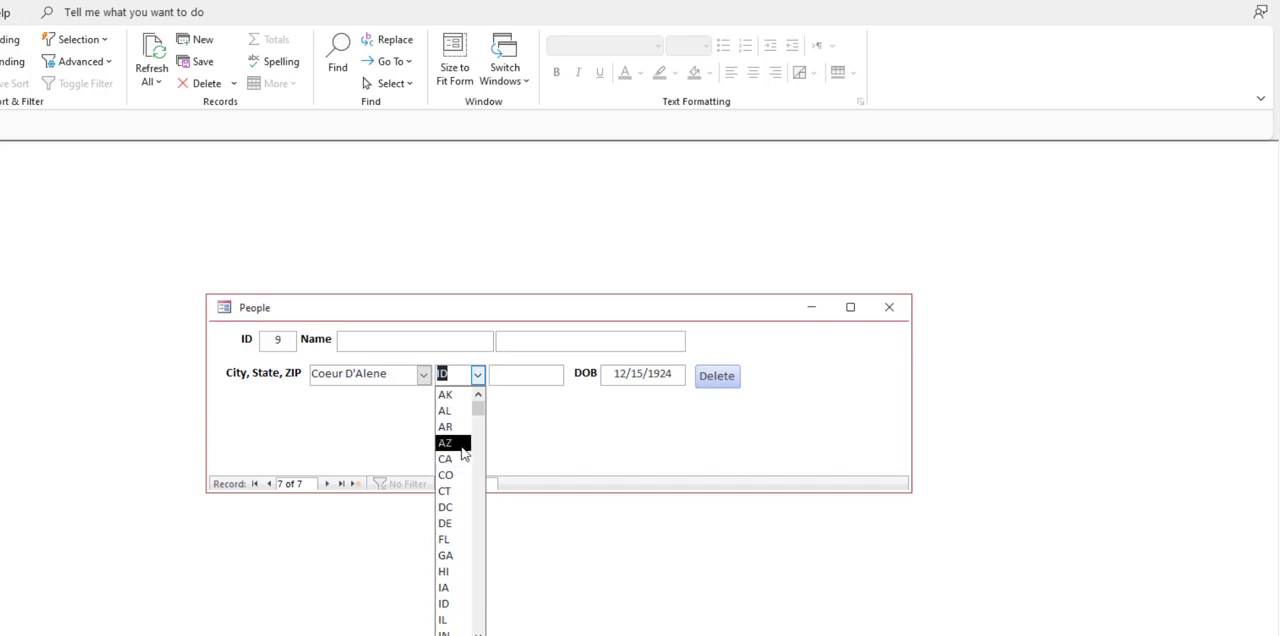
pyautogui.scroll(-7, 462, 452)
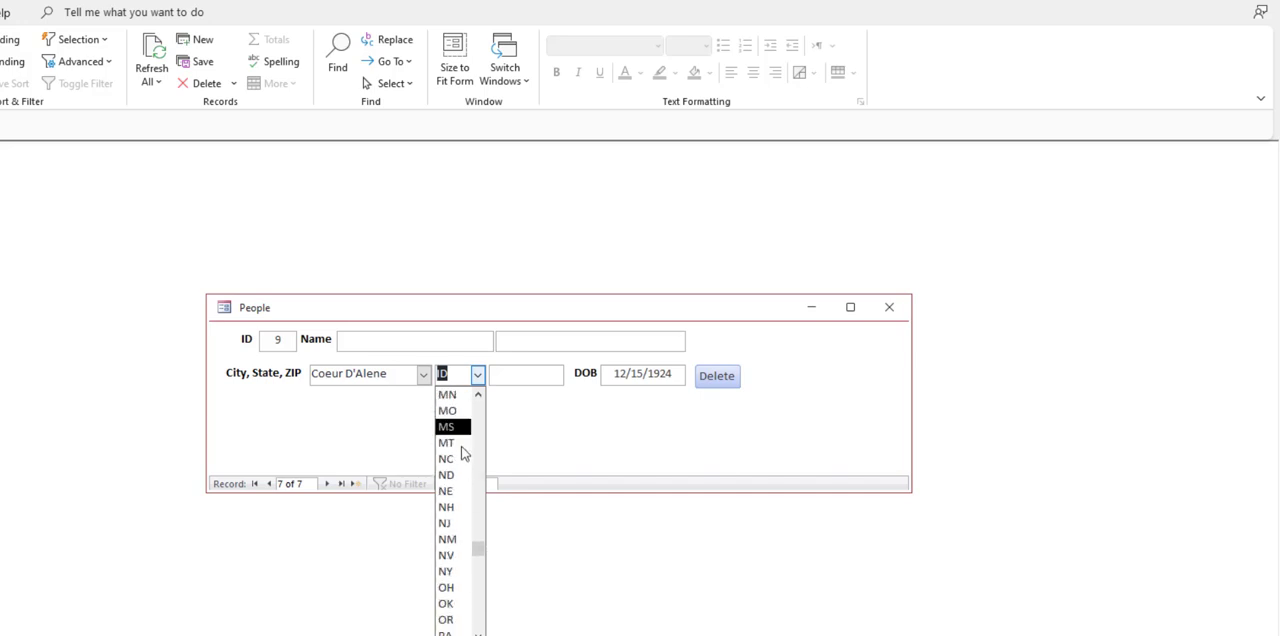
pyautogui.scroll(3, 462, 452)
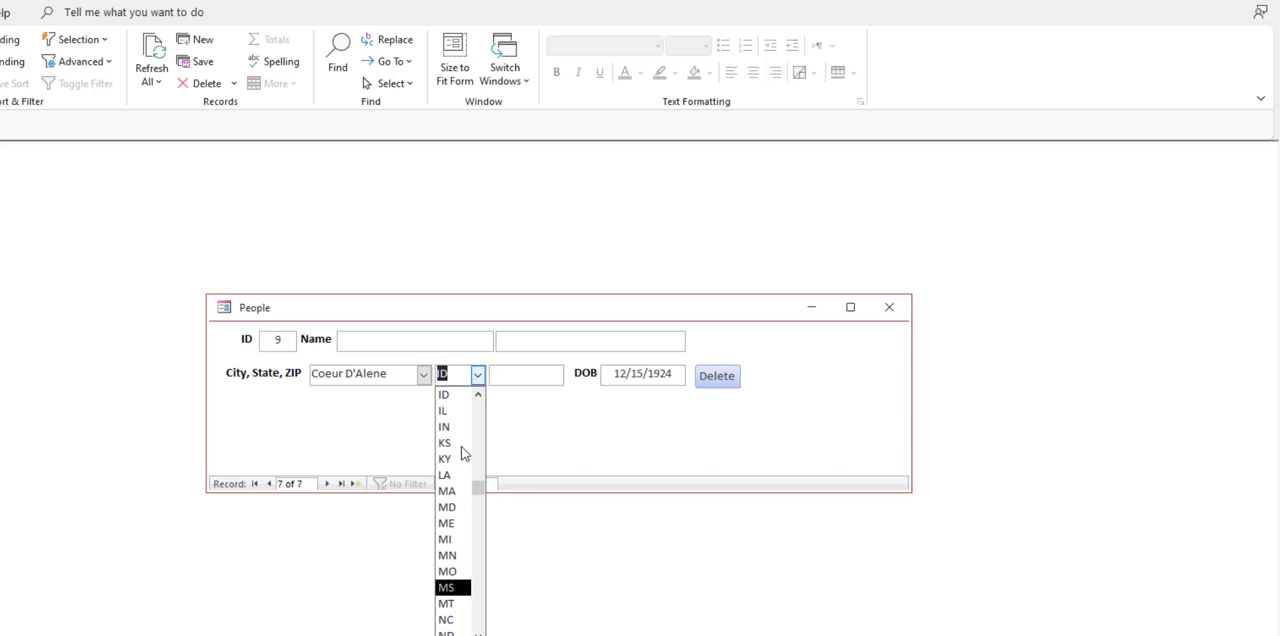
pyautogui.click(479, 378)
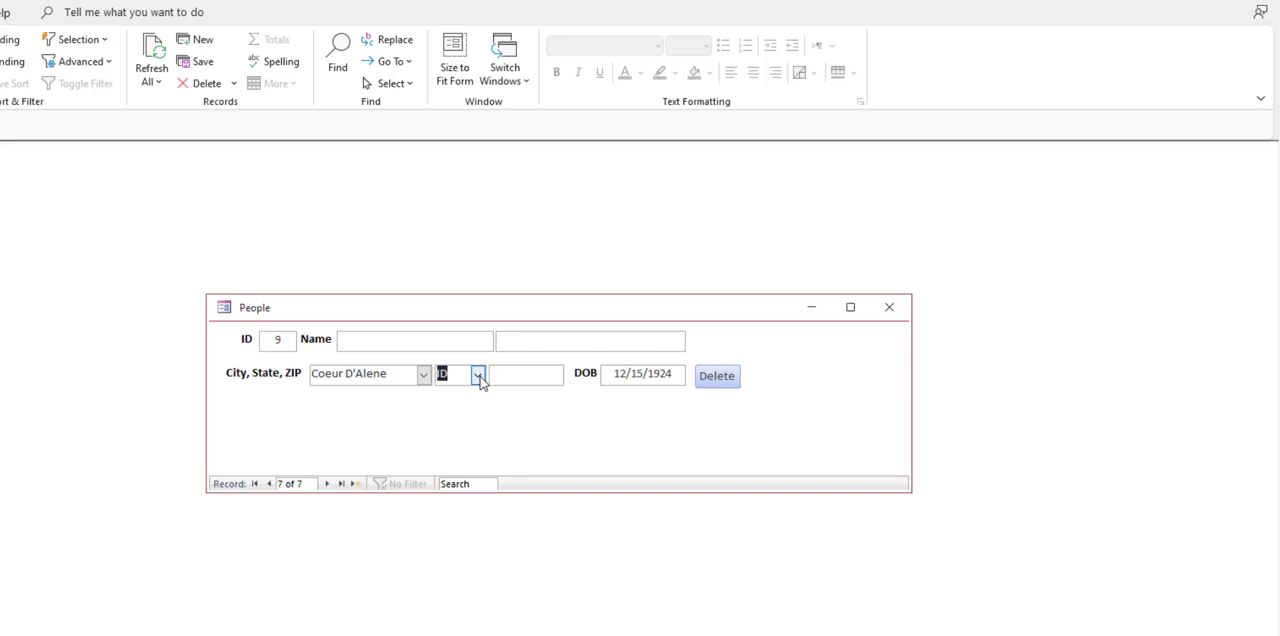
pyautogui.click(479, 378)
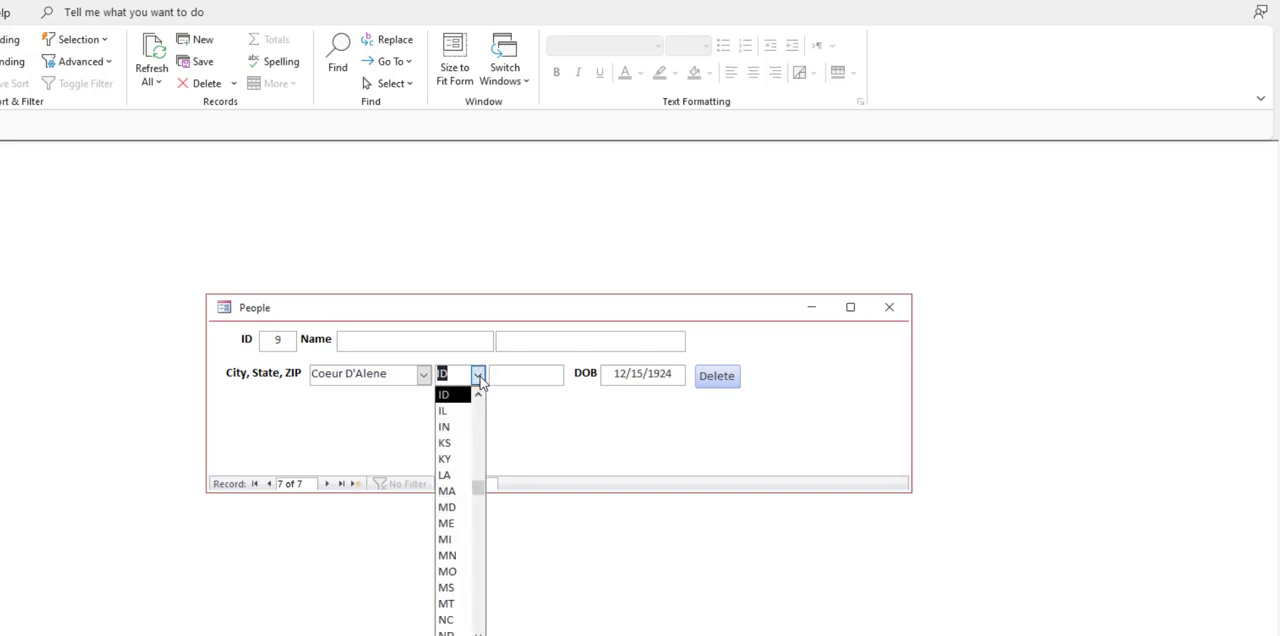
pyautogui.click(527, 408)
# Step: Highlight the DOB value and the empty ZIP field to inspect their input masks
pyautogui.moveTo(670, 381); pyautogui.dragTo(529, 363)
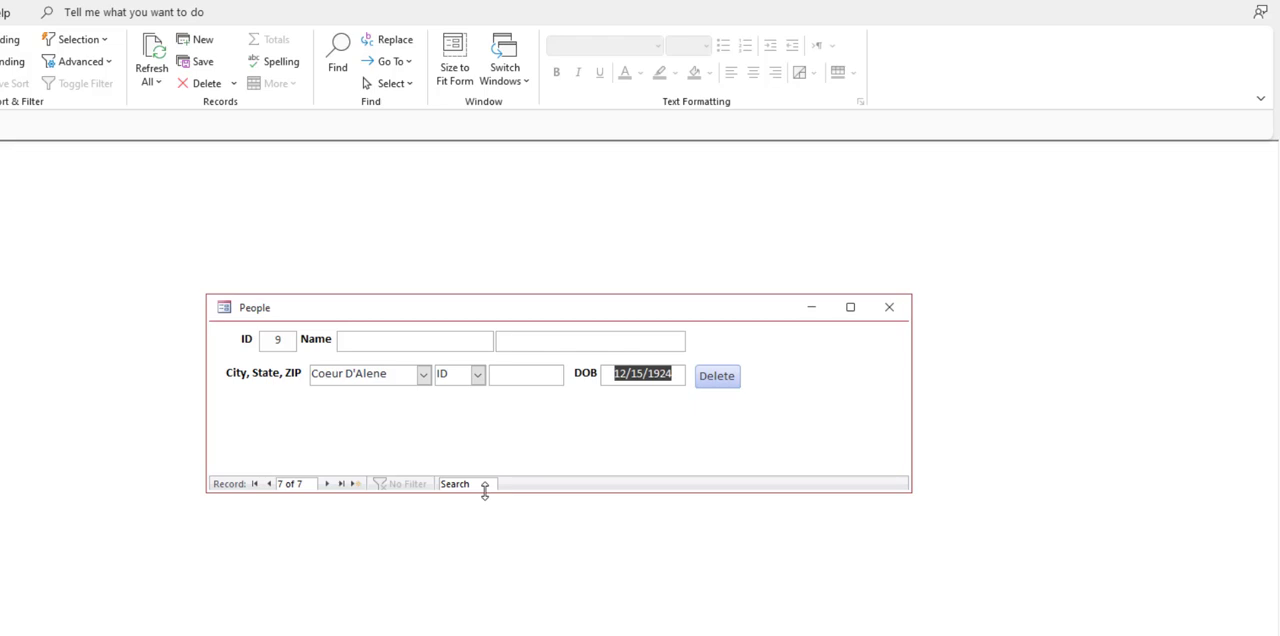
pyautogui.click(520, 376)
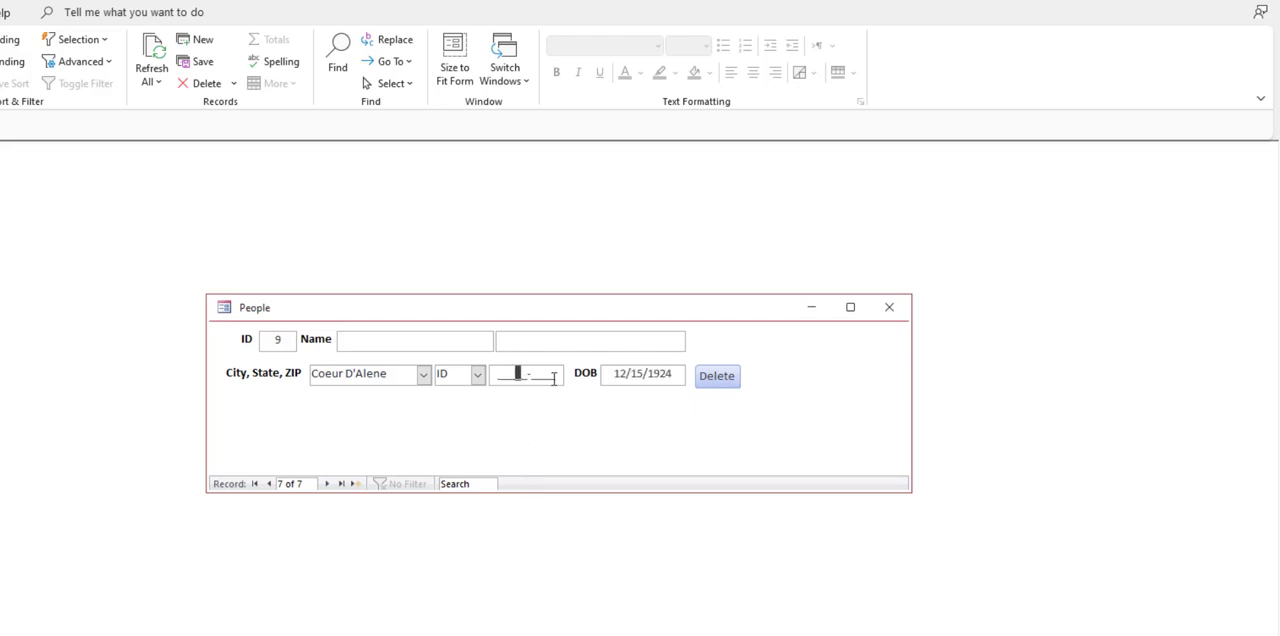
pyautogui.moveTo(556, 376); pyautogui.dragTo(484, 375)
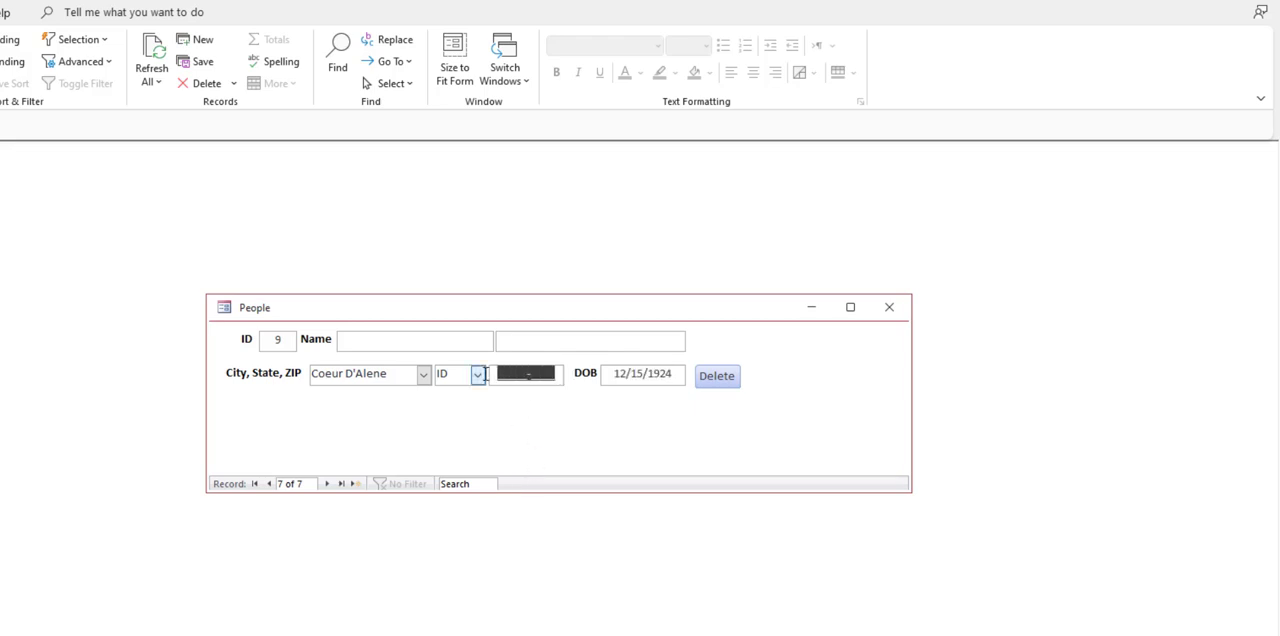